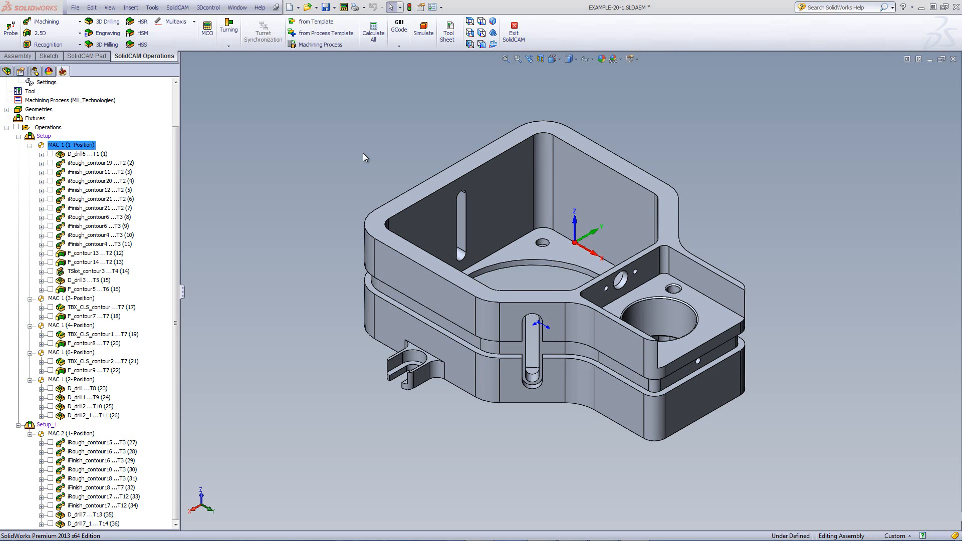
Inspect the housing's side slots, pockets and underside from several angles
middle_click_drag(551, 334, 601, 351)
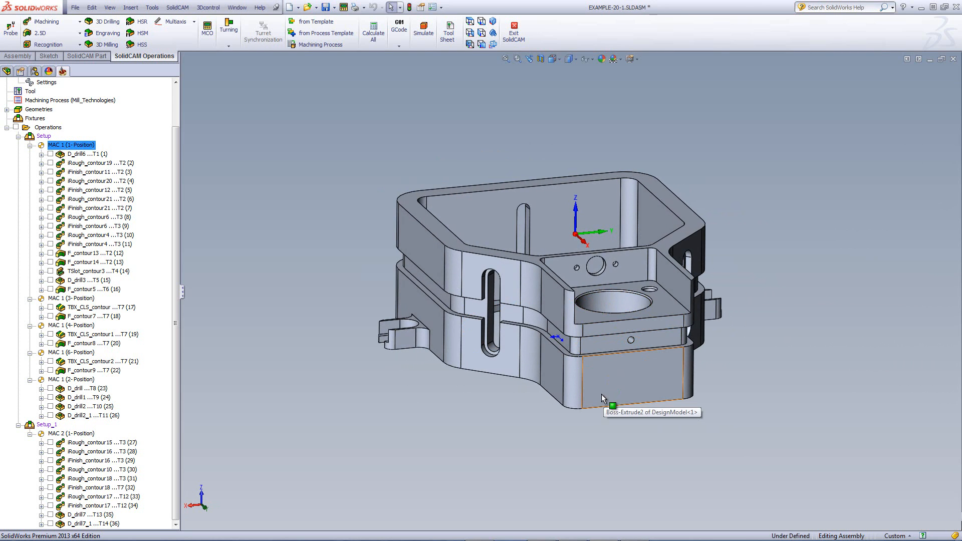
middle_click_drag(604, 392, 557, 366)
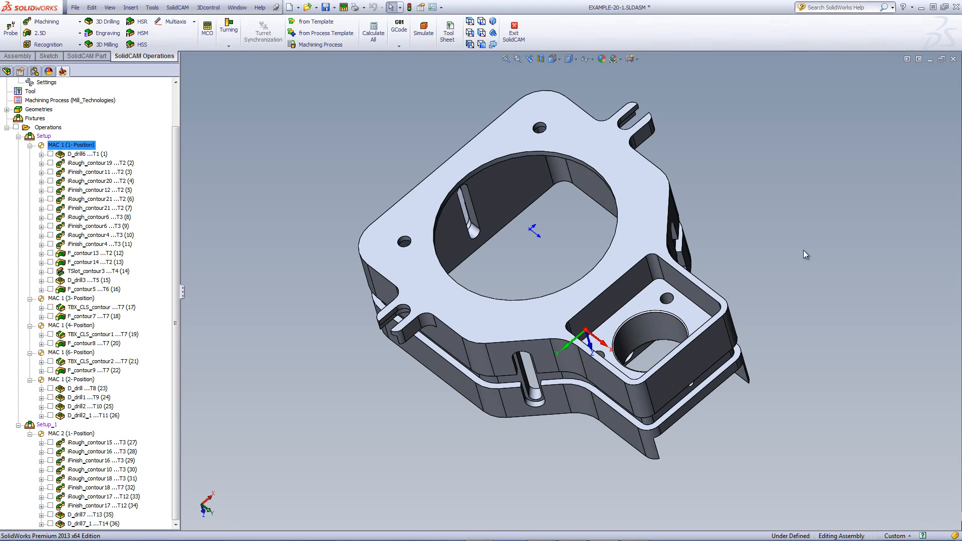
middle_click_drag(803, 250, 797, 205)
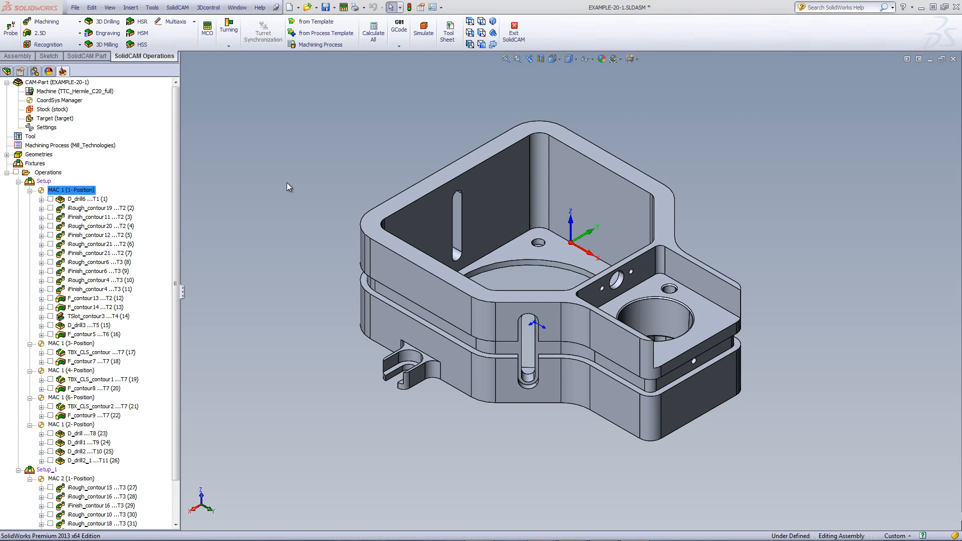
Open the CoordSys Manager and orient the part to MAC 1 positions 2 through 6 and MAC 2 position 1
left_click(59, 100)
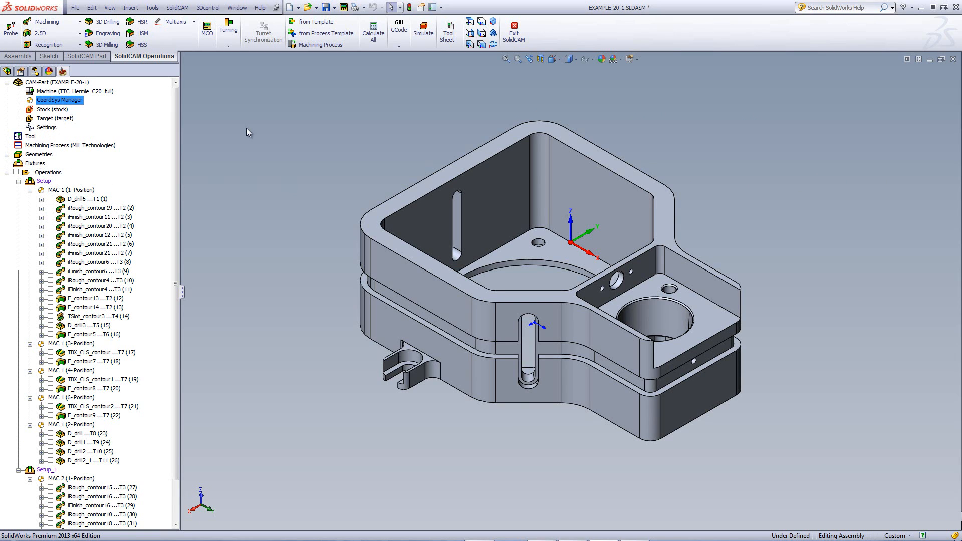
double_click(65, 102)
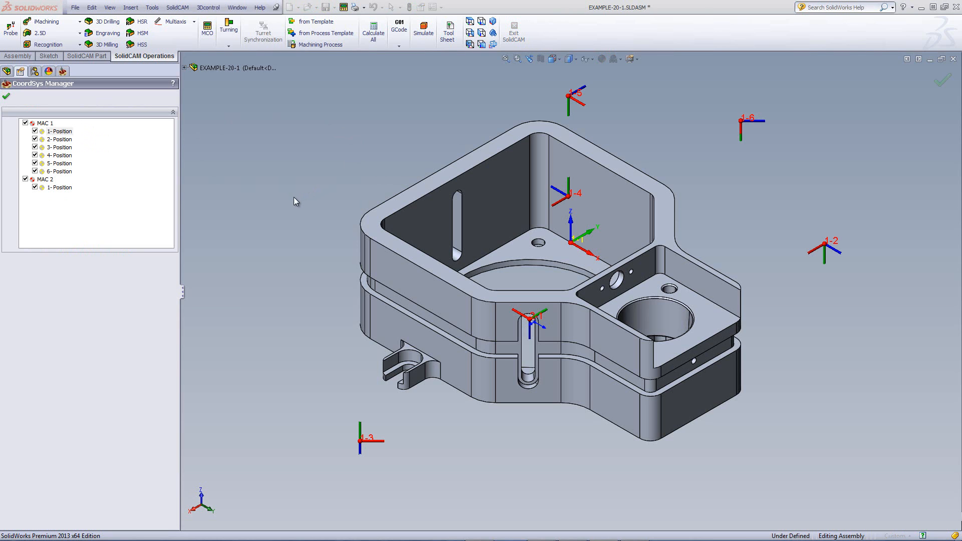
middle_click_drag(521, 301, 545, 325)
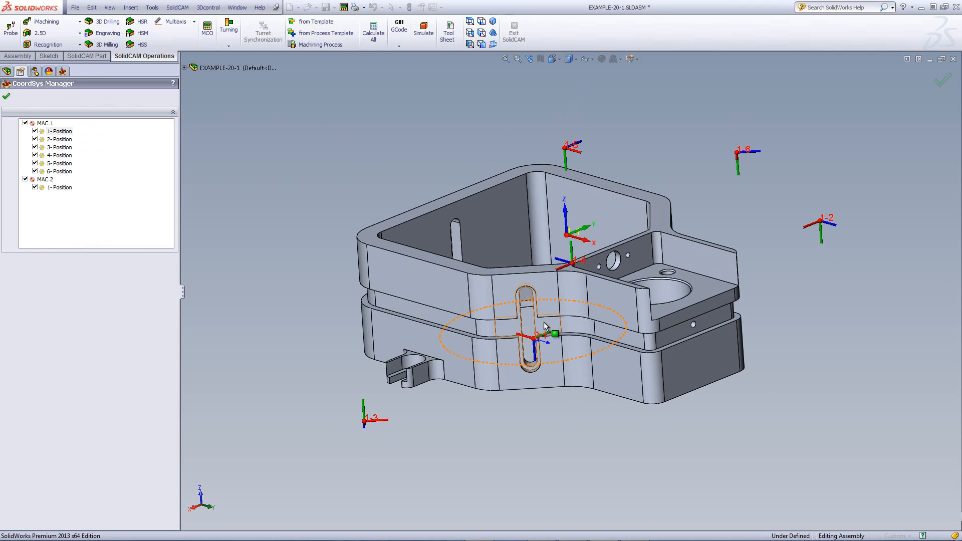
left_click(66, 139)
left_click(64, 156)
left_click(63, 164)
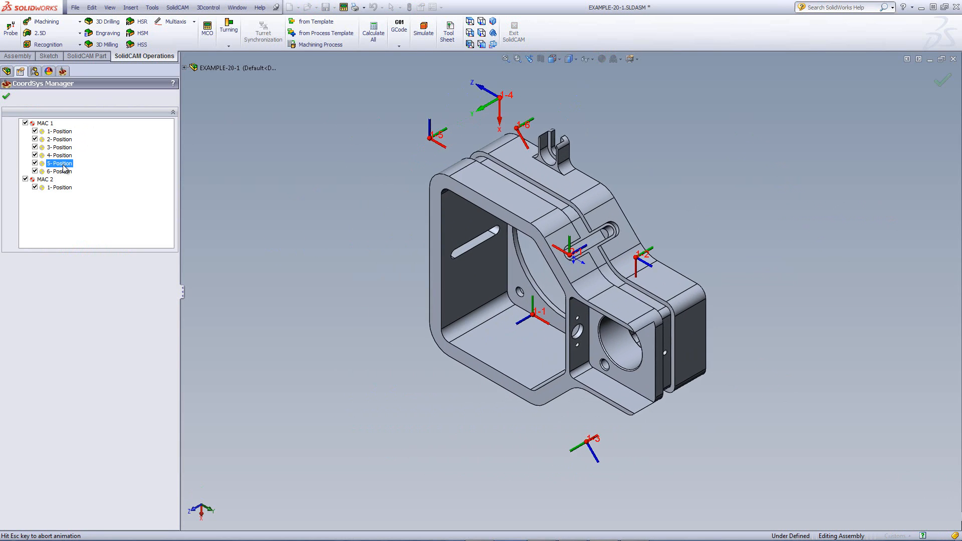
left_click(62, 171)
left_click(61, 164)
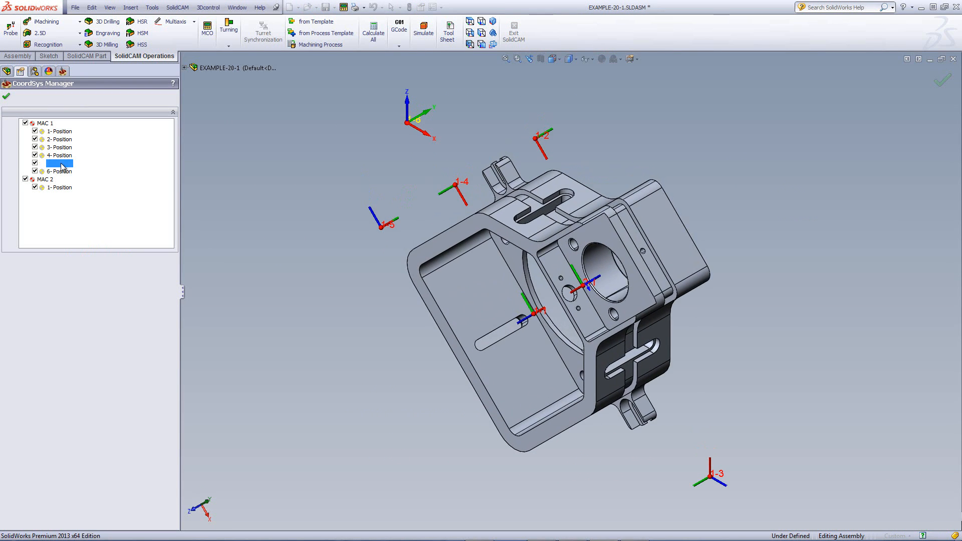
left_click(60, 148)
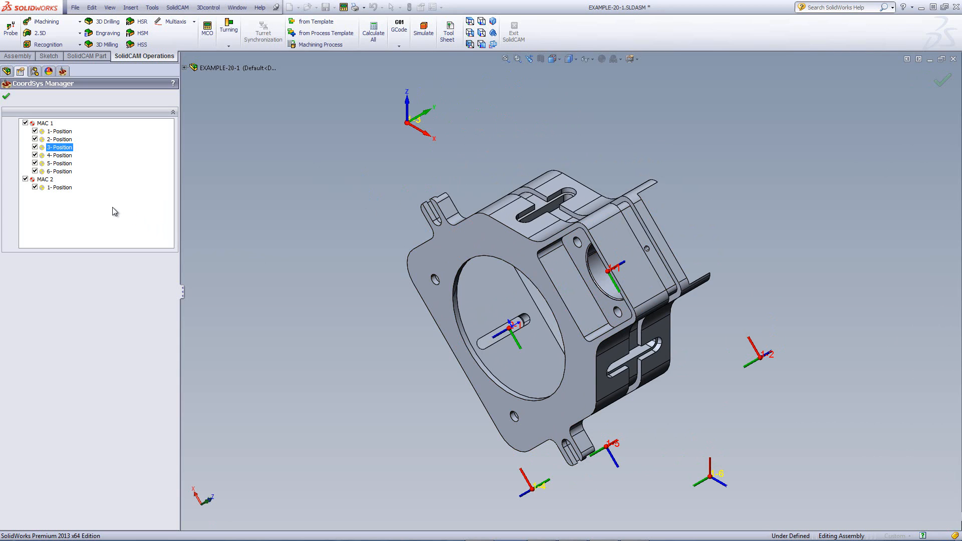
left_click(61, 188)
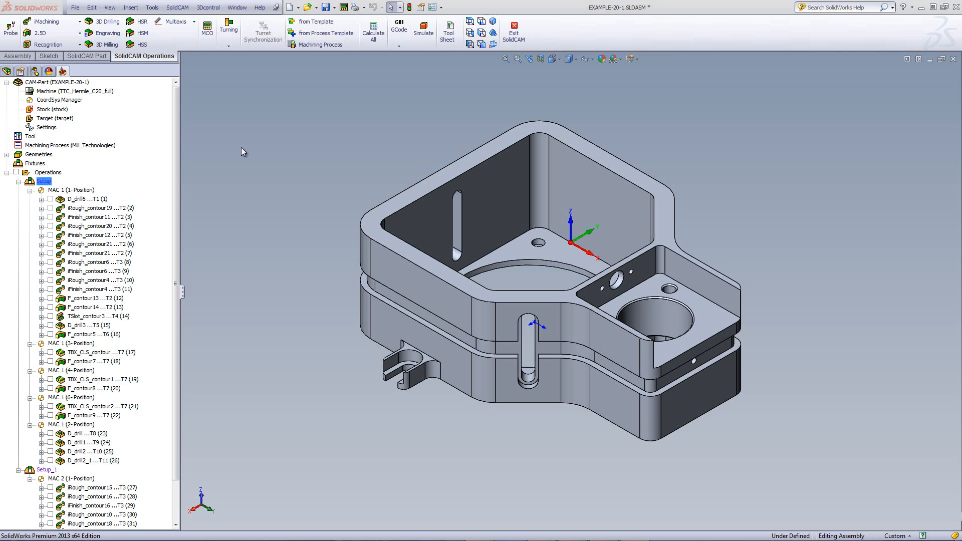
Activate the stock configuration of the assembly and view the raw block on its clamping fixture
left_click(34, 71)
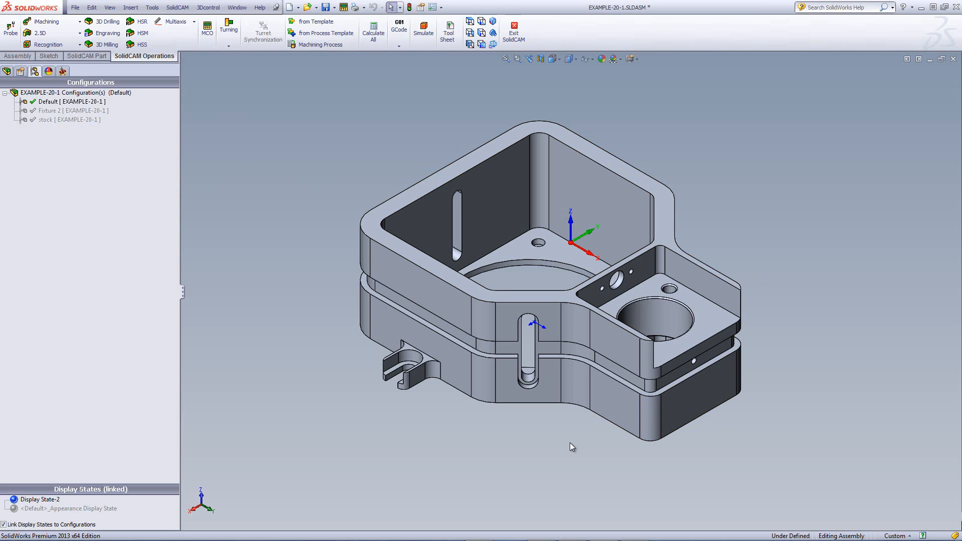
left_click(75, 120)
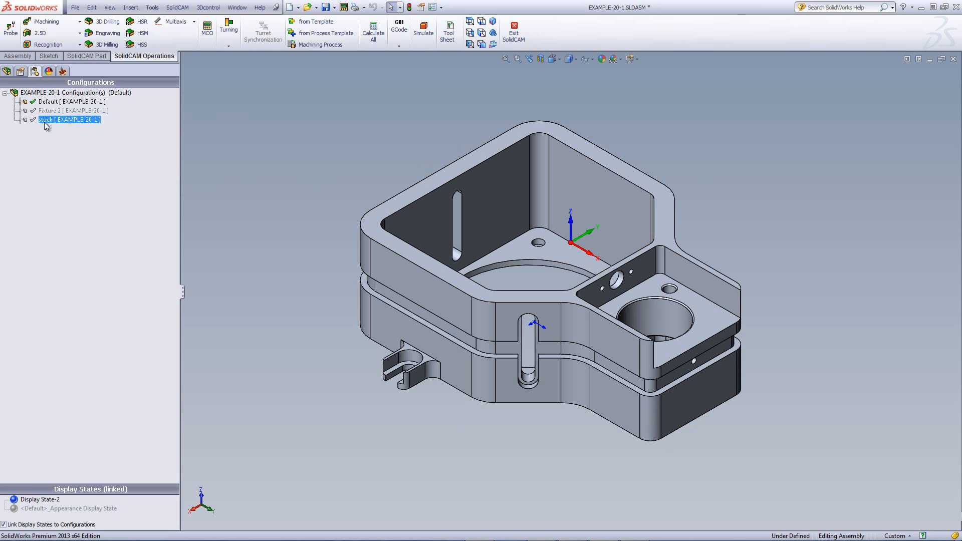
double_click(45, 121)
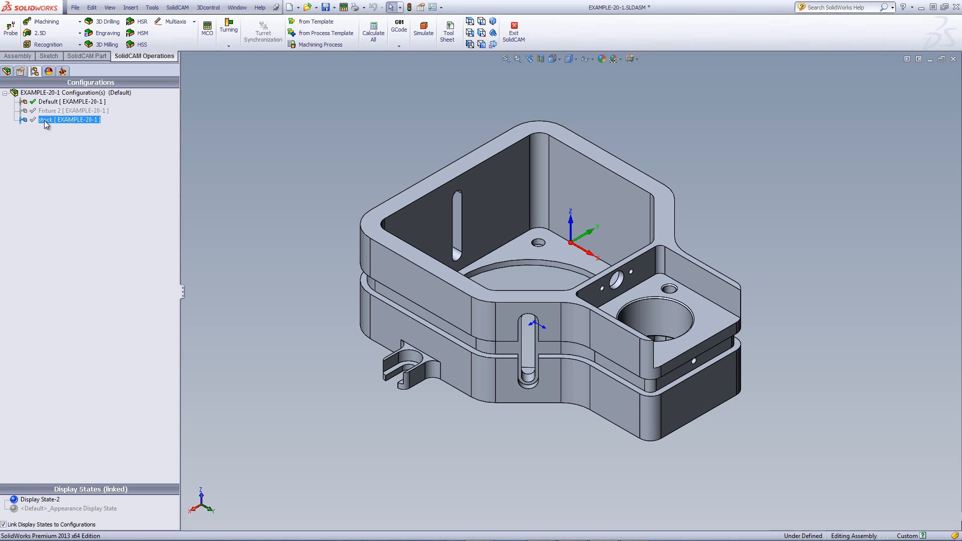
scroll(367, 240, "up", 3)
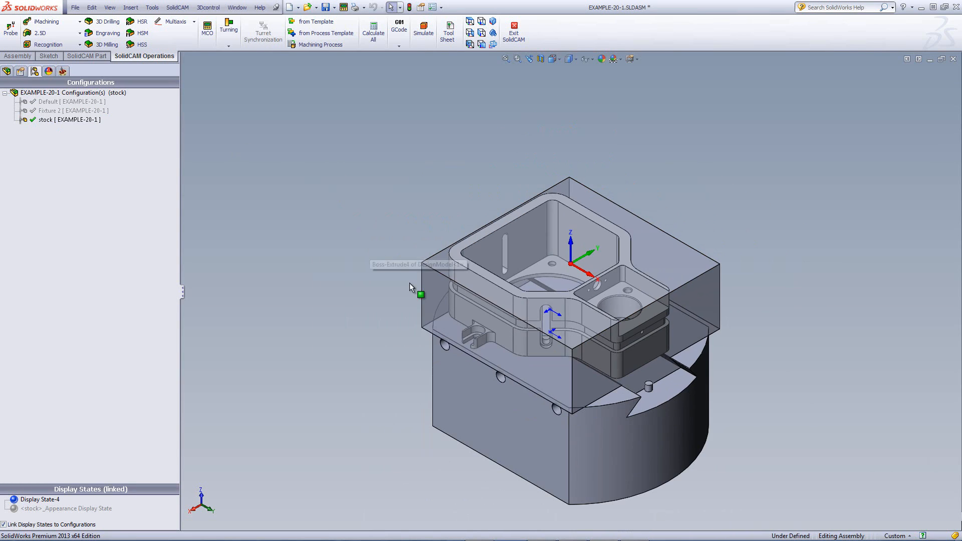
scroll(479, 335, "down", 1)
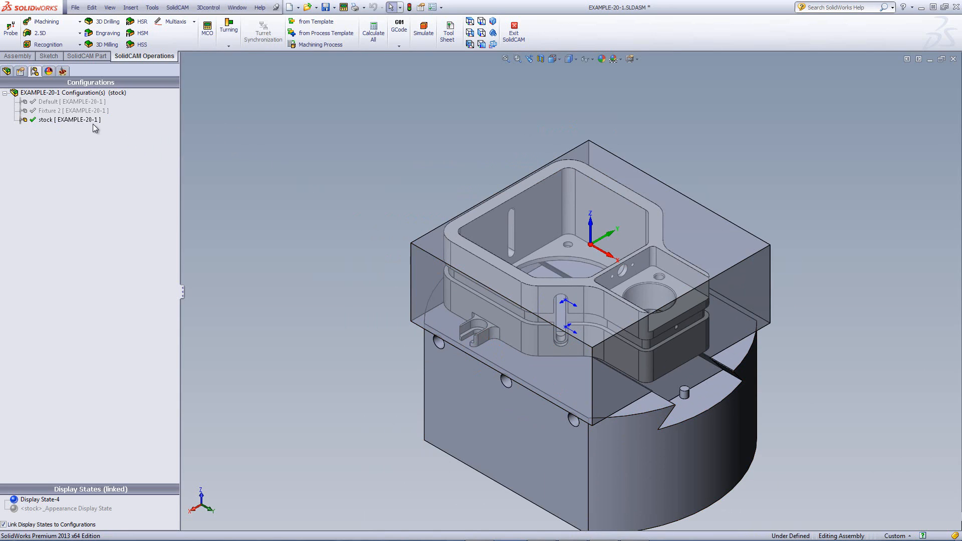
Activate the Fixture 2 configuration and inspect the flipped part clamped on the base plate
left_click(83, 110)
double_click(83, 111)
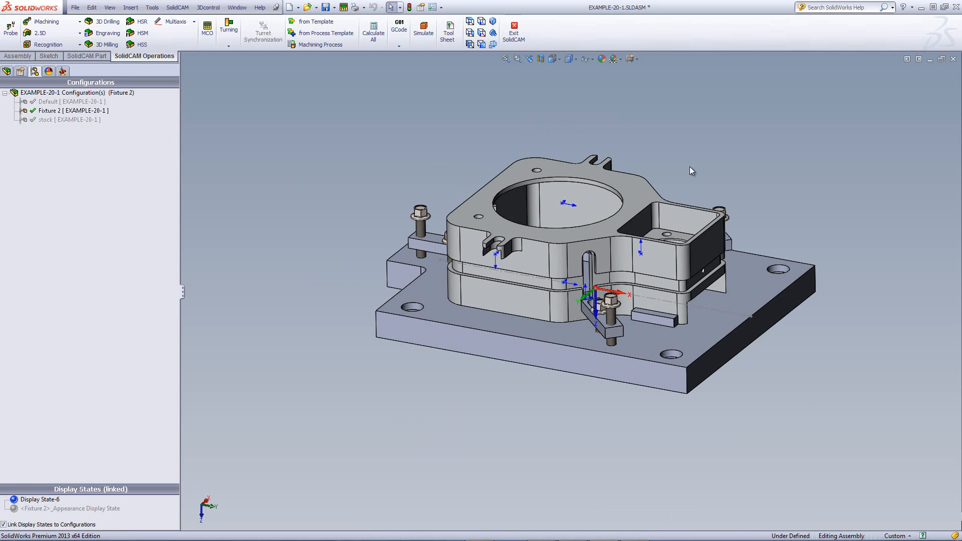
middle_click_drag(552, 222, 532, 239)
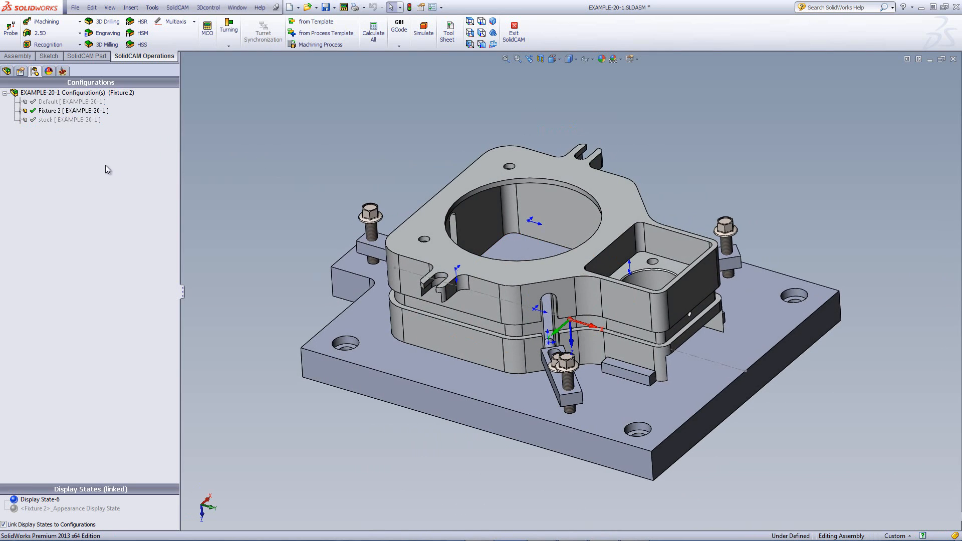
Return to the Default configuration and orient the part with its large open pocket facing up
left_click(59, 102)
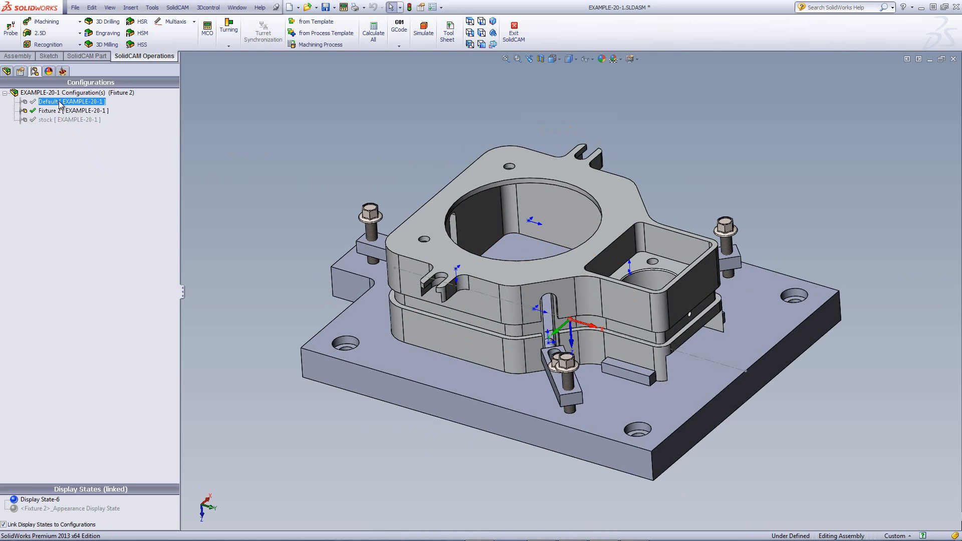
double_click(60, 103)
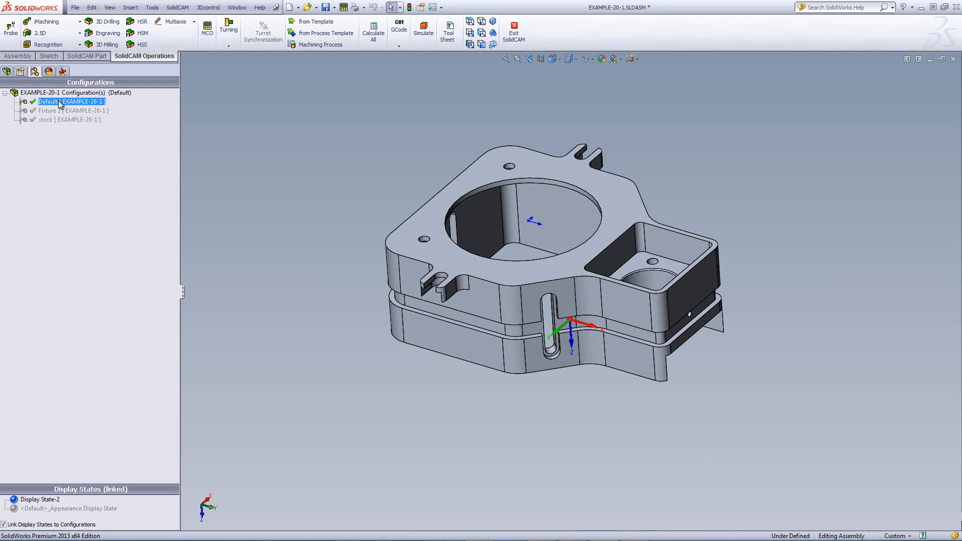
middle_click_drag(445, 194, 647, 263)
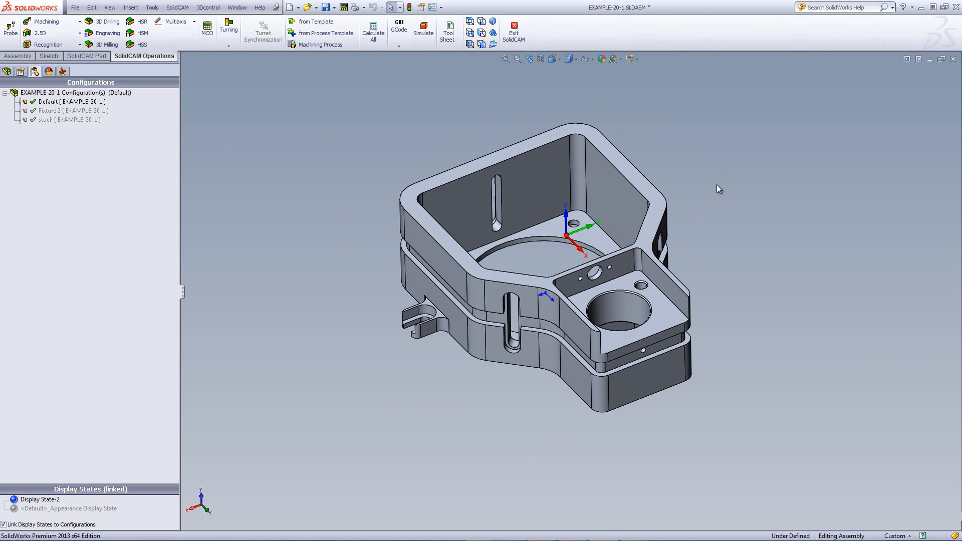
Review the machine setup definitions of Setup and Setup_1, displaying the placement of their clamping fixtures
left_click(63, 72)
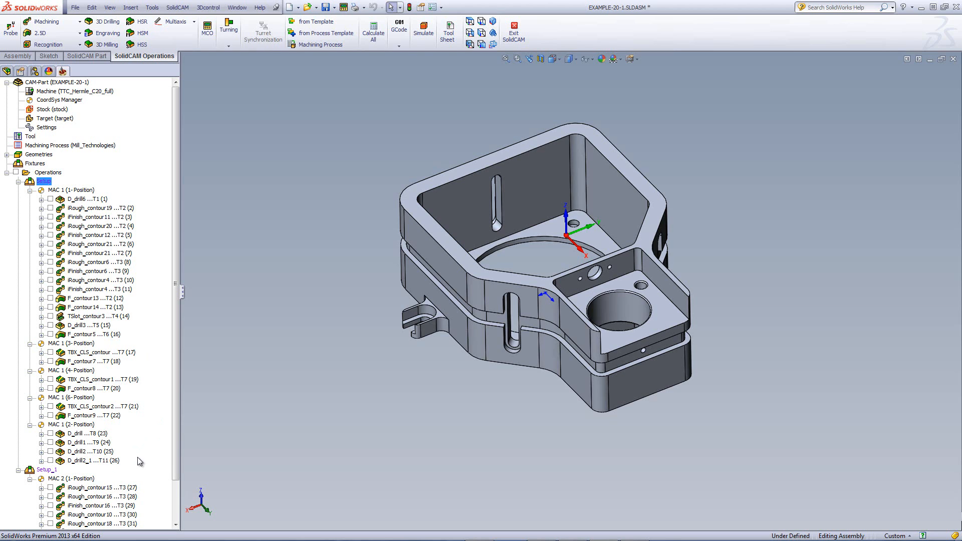
scroll(174, 459, "down", 2)
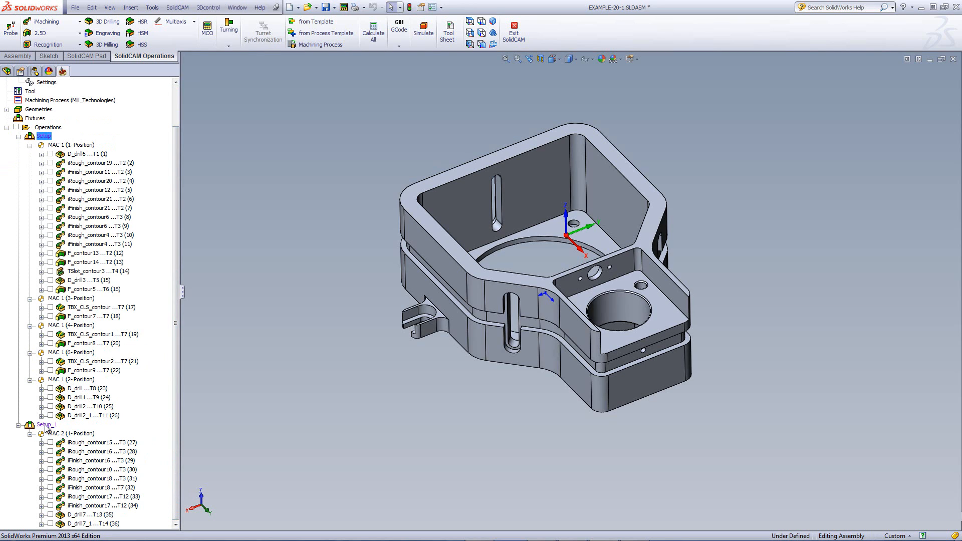
double_click(43, 136)
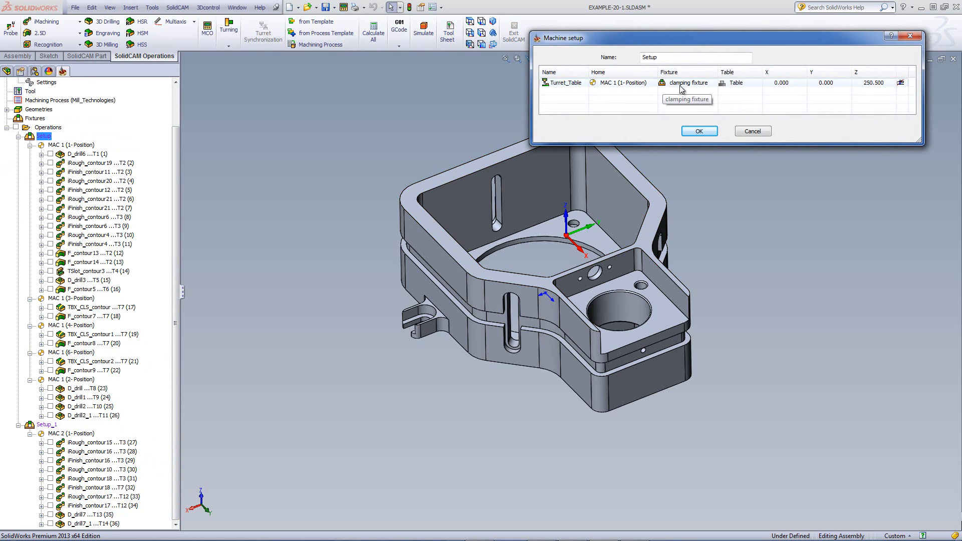
left_click(900, 84)
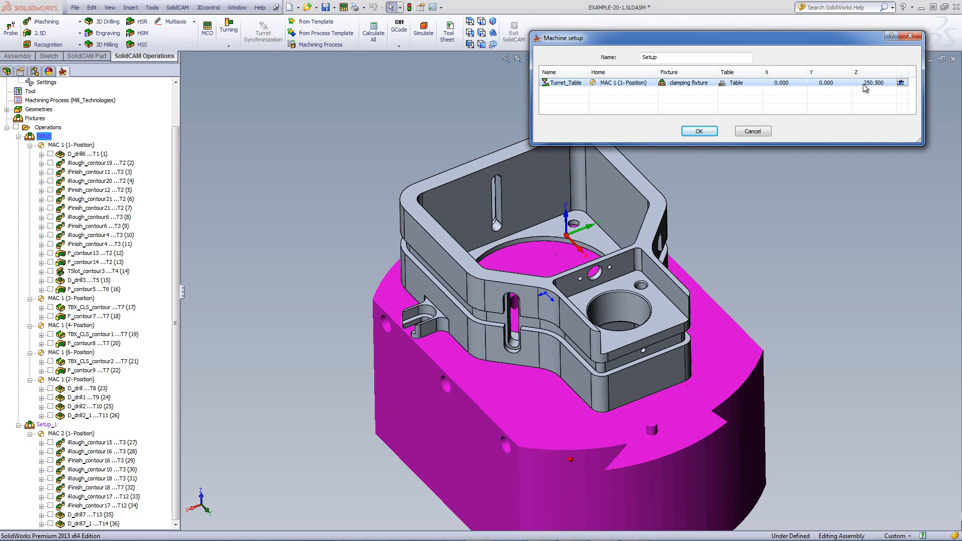
left_click(755, 132)
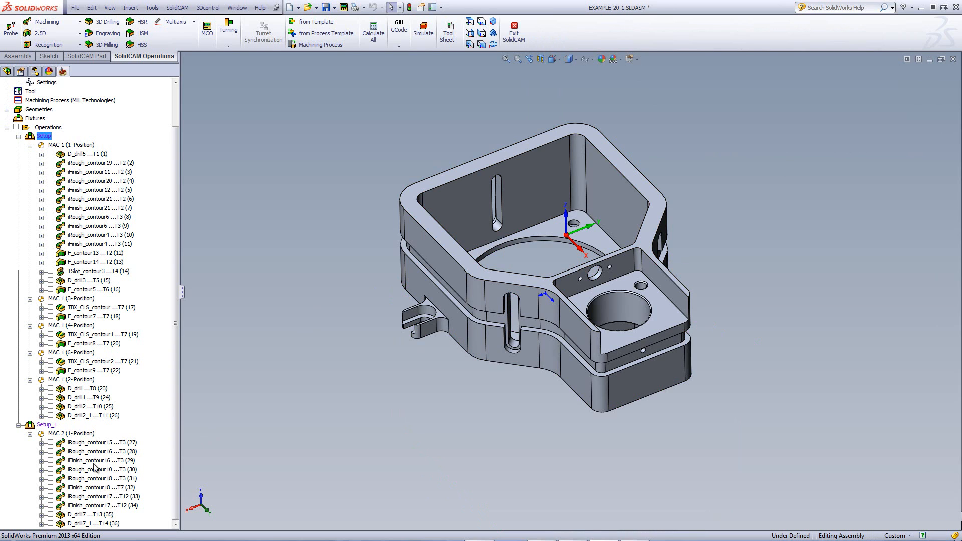
double_click(50, 426)
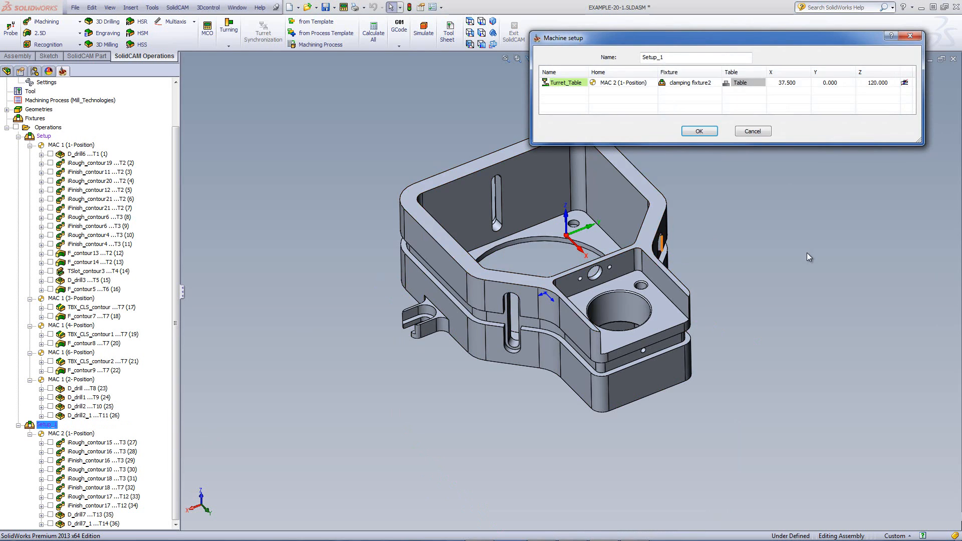
left_click(903, 83)
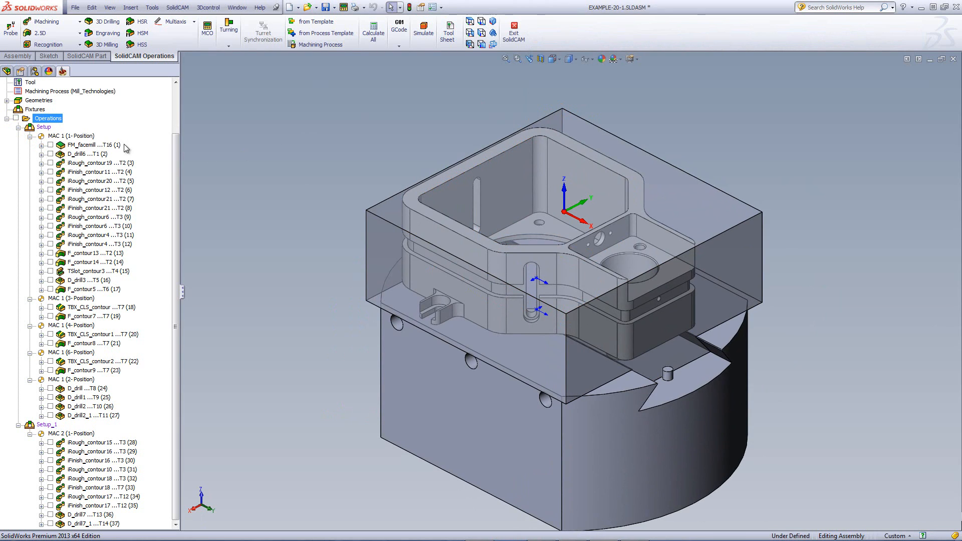
Open the FM_facemill operation and show its facemill geometry on the stock model
double_click(93, 145)
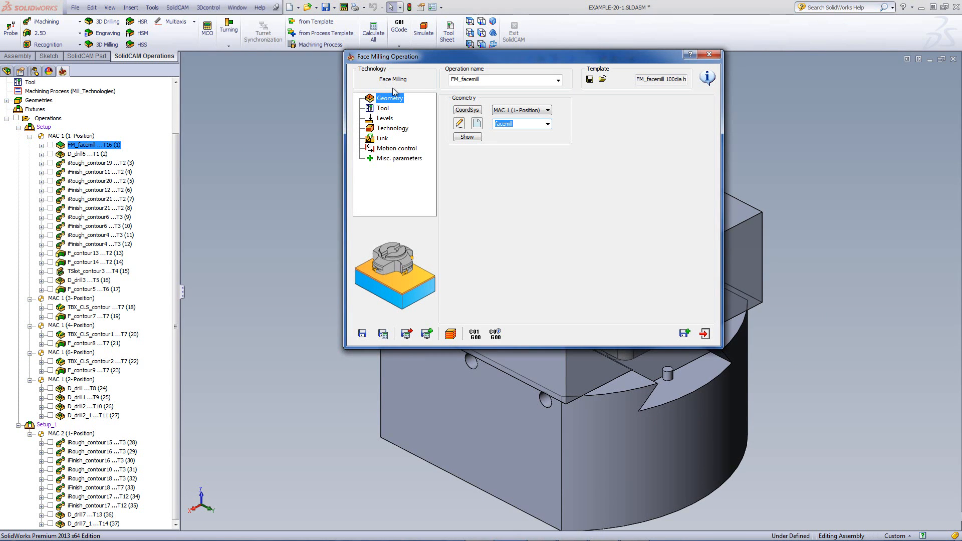
left_click(465, 137)
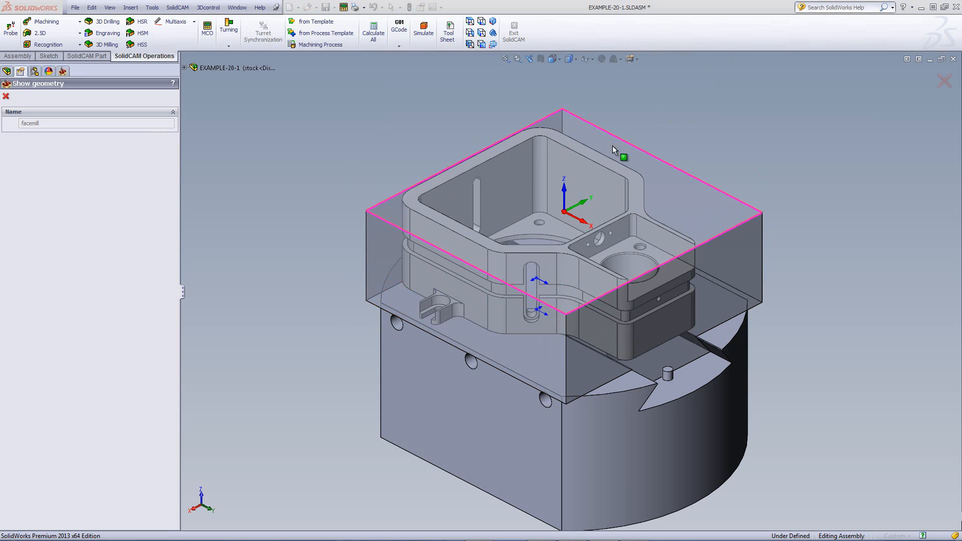
key("Escape")
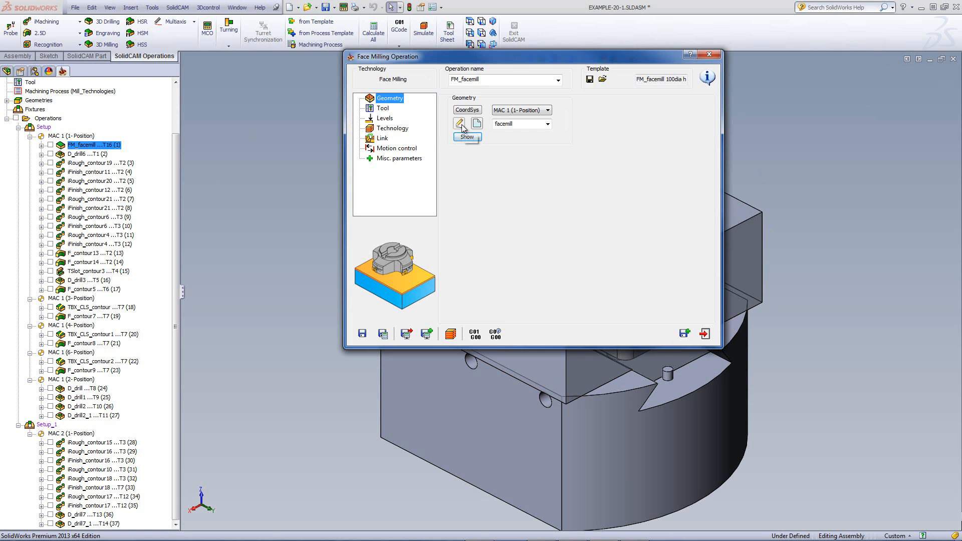
Check the base geometry choices in the face milling geometry definition, keep stock, and leave without saving
left_click(462, 129)
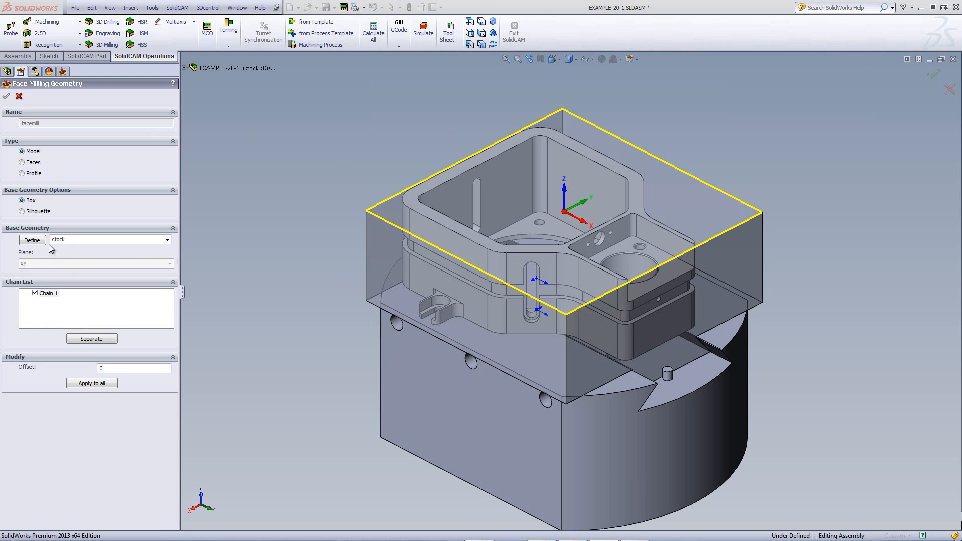
left_click(168, 240)
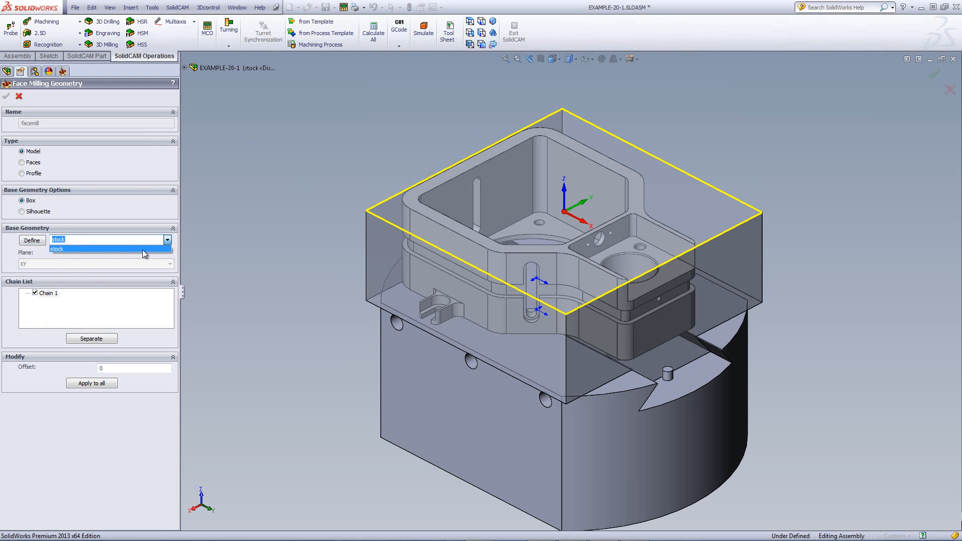
left_click(142, 250)
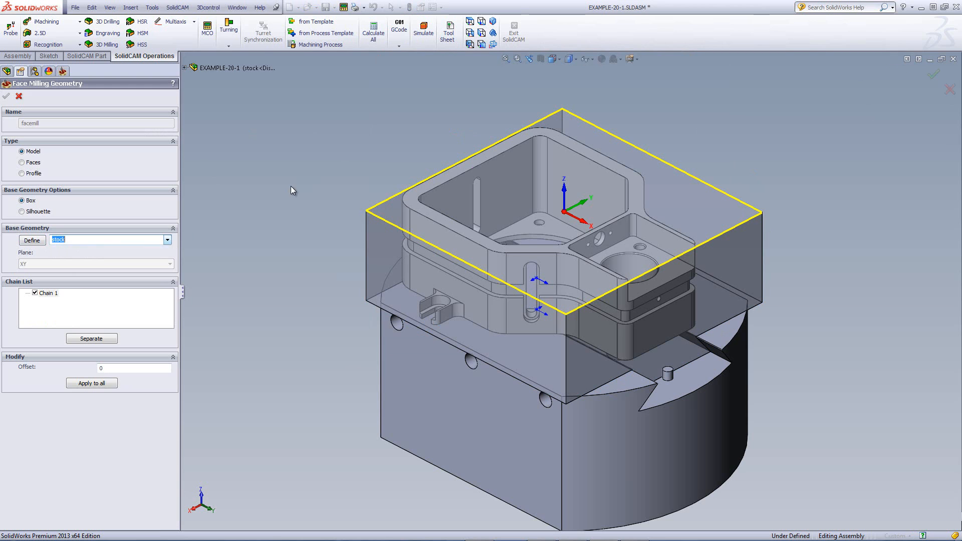
left_click(18, 96)
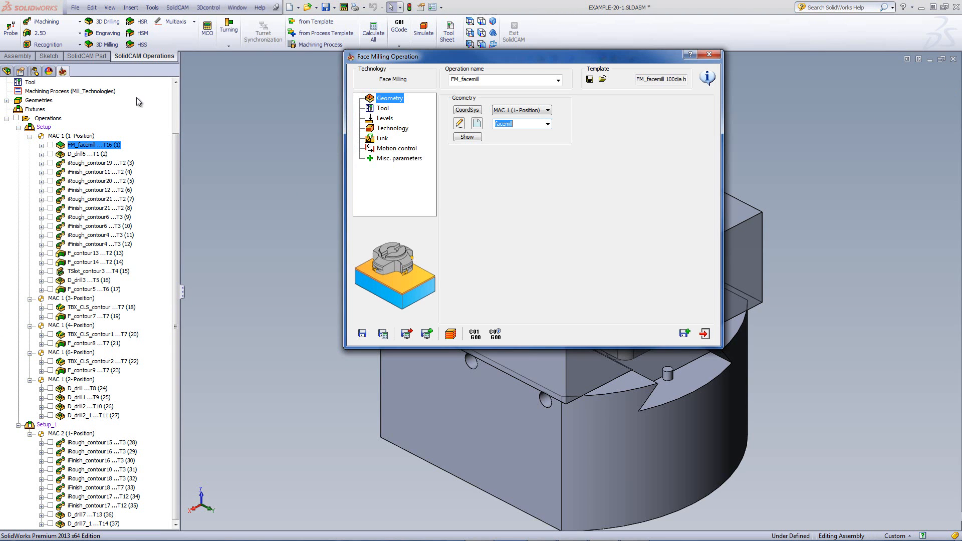
Review the tool, levels and technology settings of the FM_facemill operation, keeping Hatch as the technology and the overlap as set
left_click(386, 109)
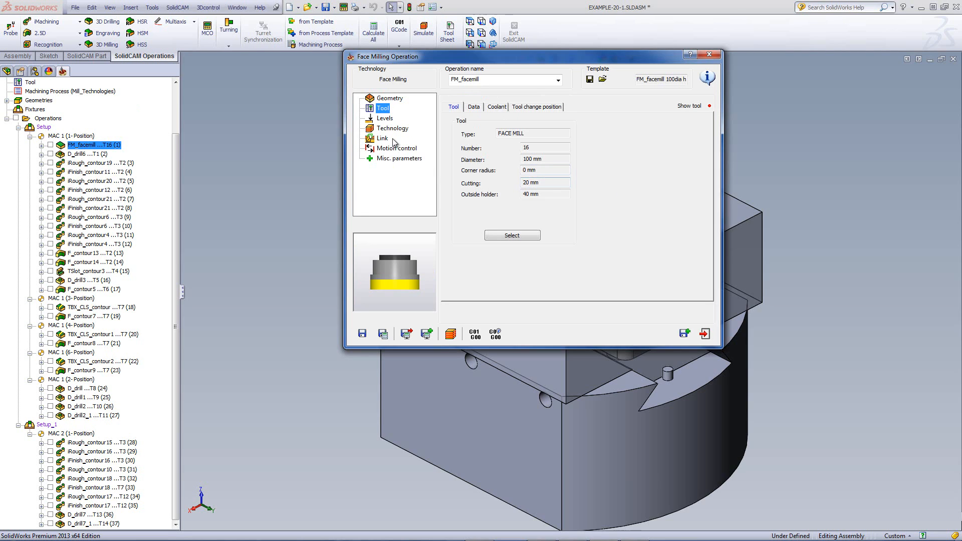
left_click(386, 119)
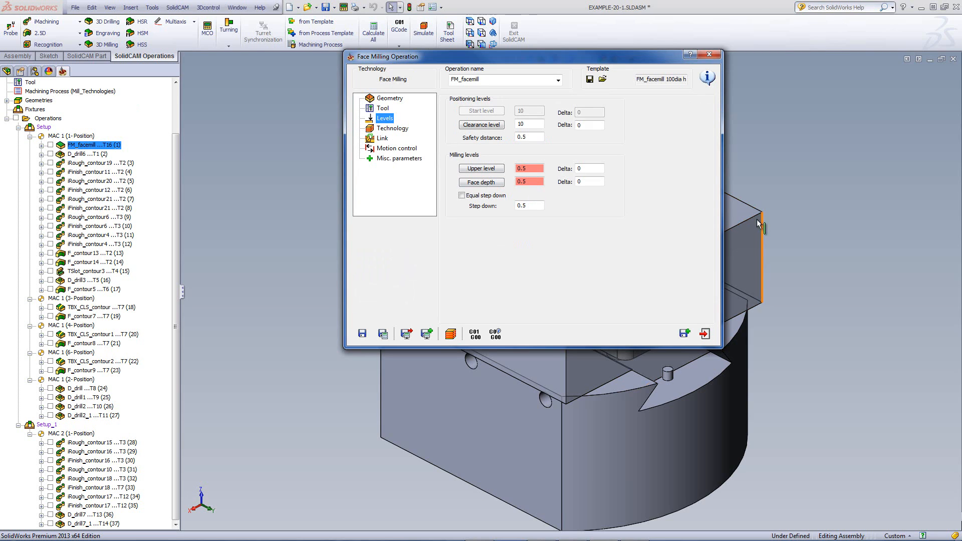
left_click(393, 129)
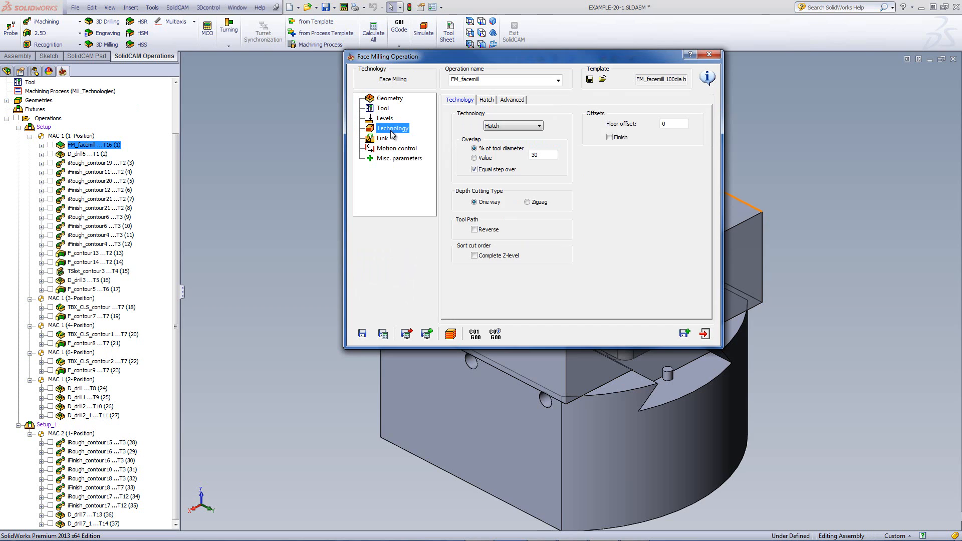
left_click(506, 126)
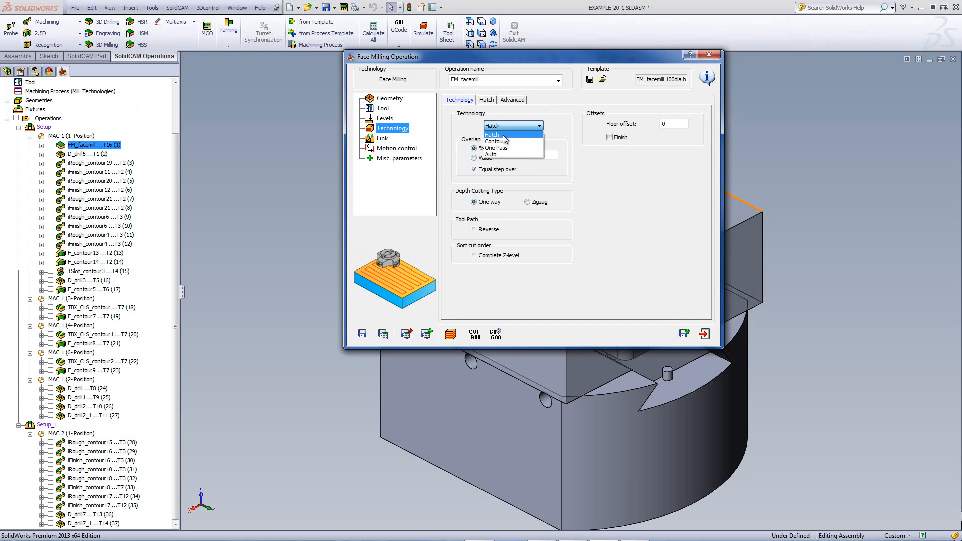
left_click(504, 135)
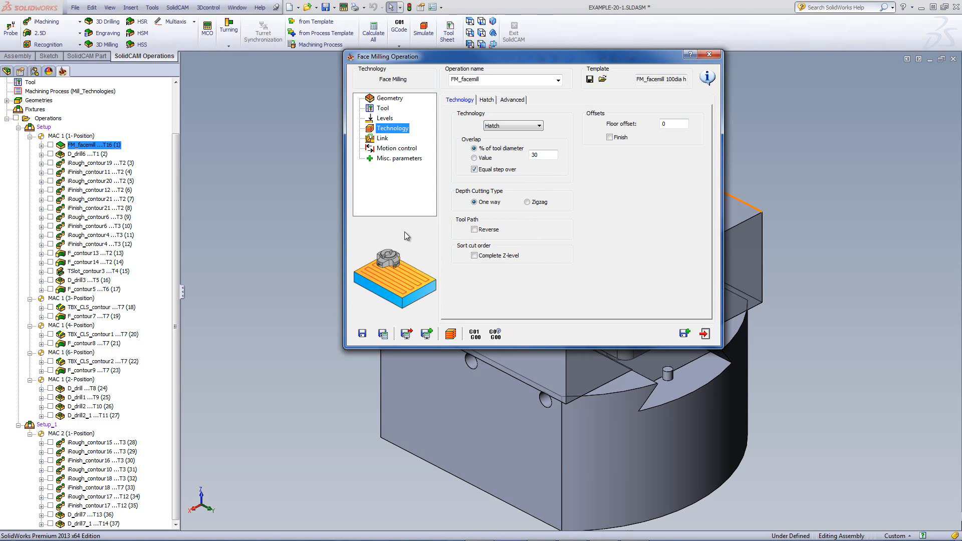
left_click(543, 158)
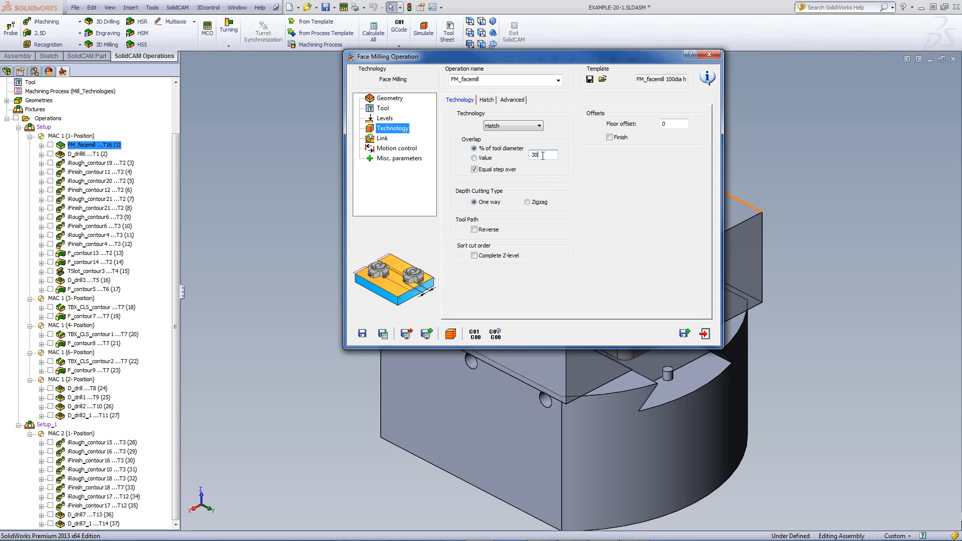
Simulate the FM_facemill operation in SolidVerify, stepping through the face milling passes, and exit the simulation
left_click(451, 334)
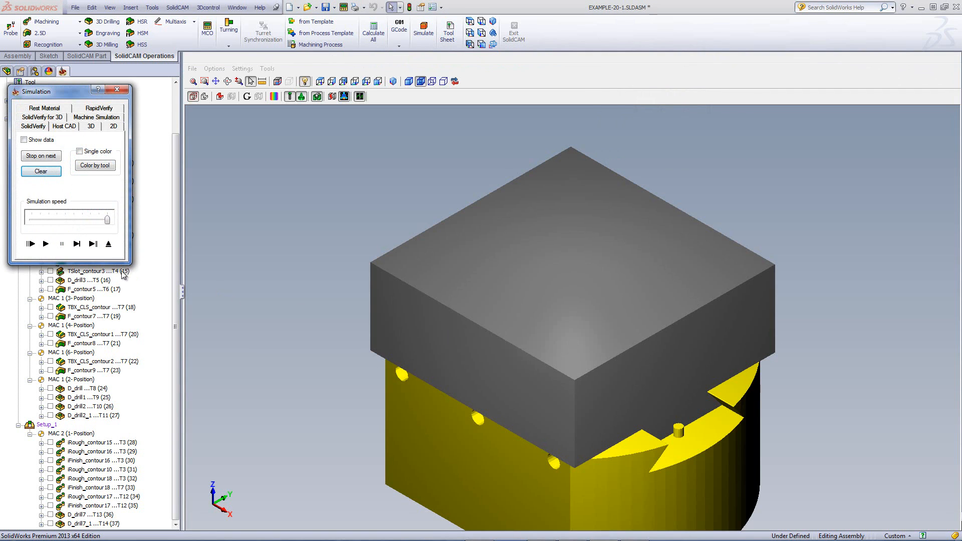
left_click(82, 247)
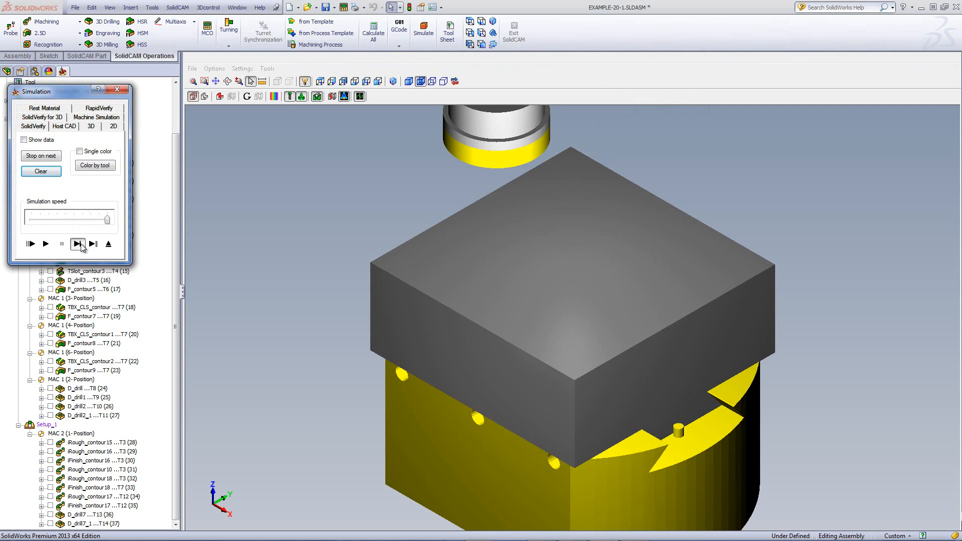
left_click(82, 248)
left_click(81, 248)
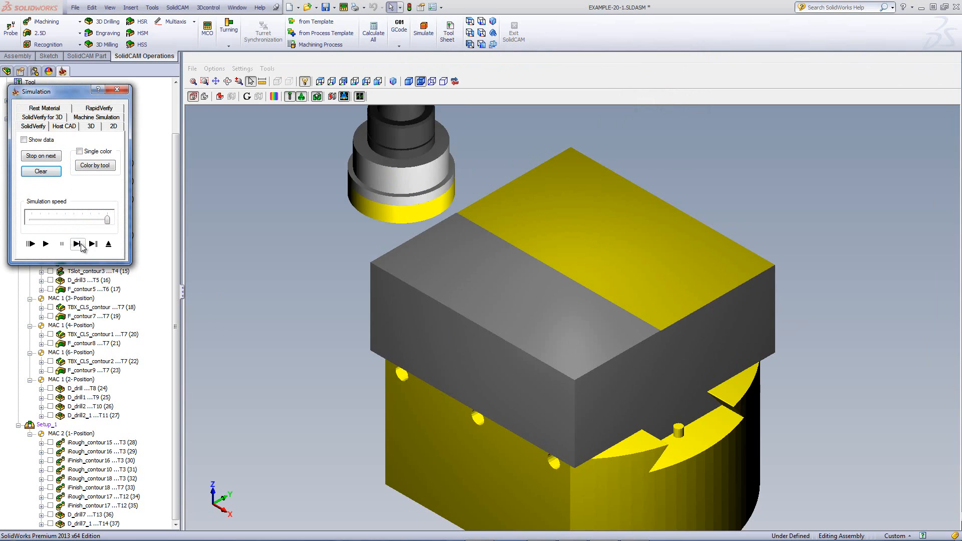
left_click(81, 247)
left_click(82, 248)
left_click(82, 248)
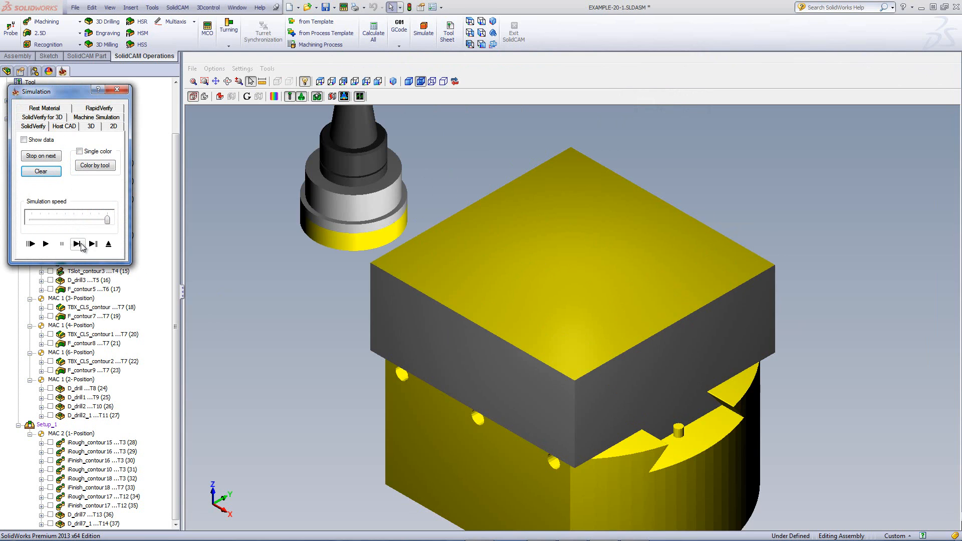
left_click(46, 245)
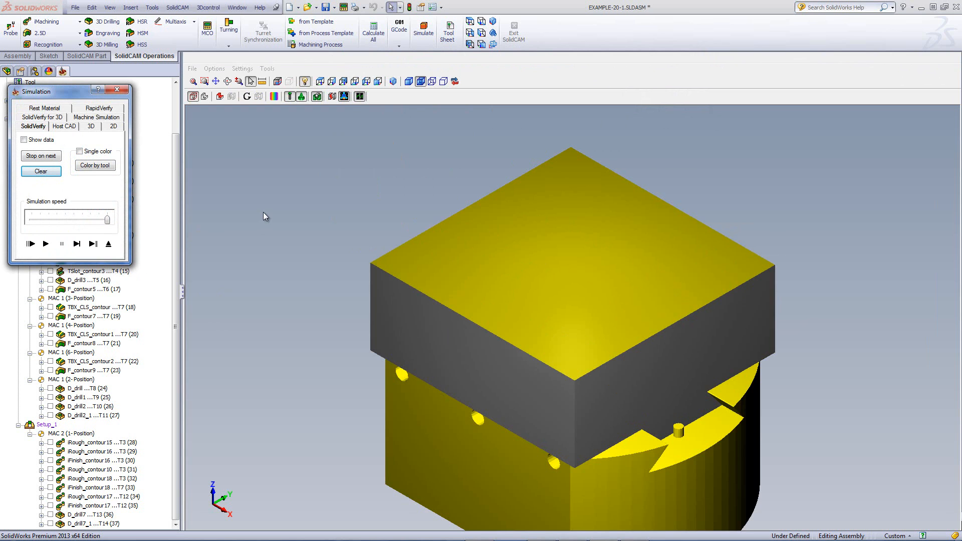
key("Escape")
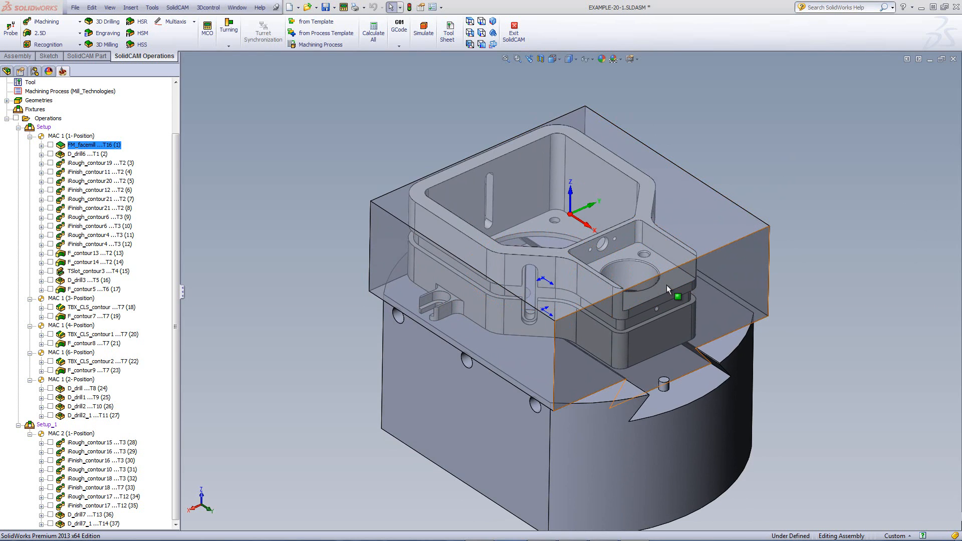
Inspect the stock block's side face and the rim of the large bore in the small pocket, clearing each selection
left_click(667, 286)
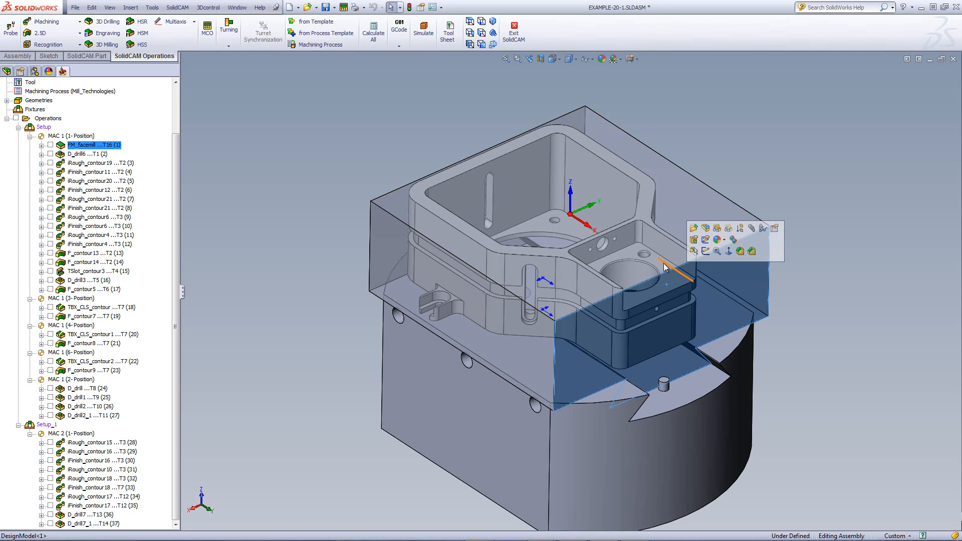
key("Escape")
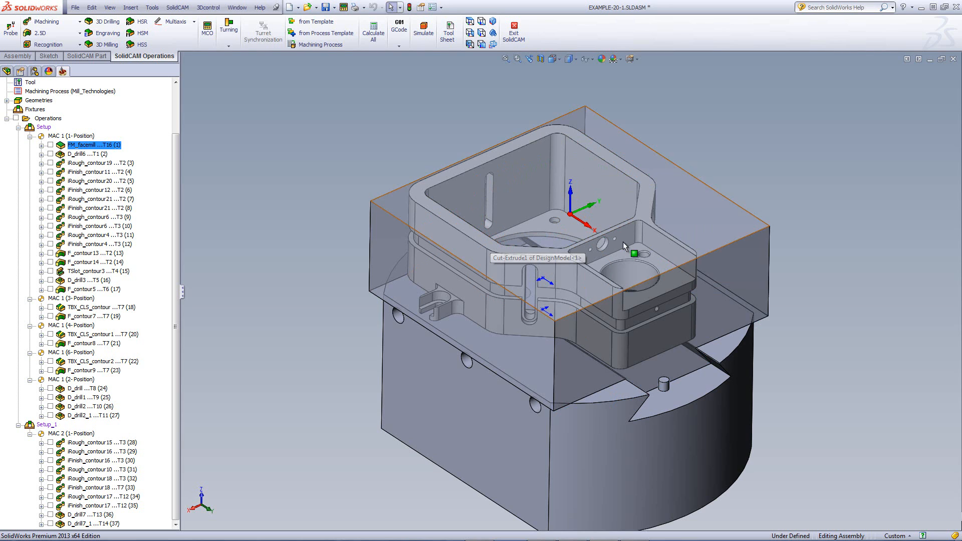
left_click(625, 260)
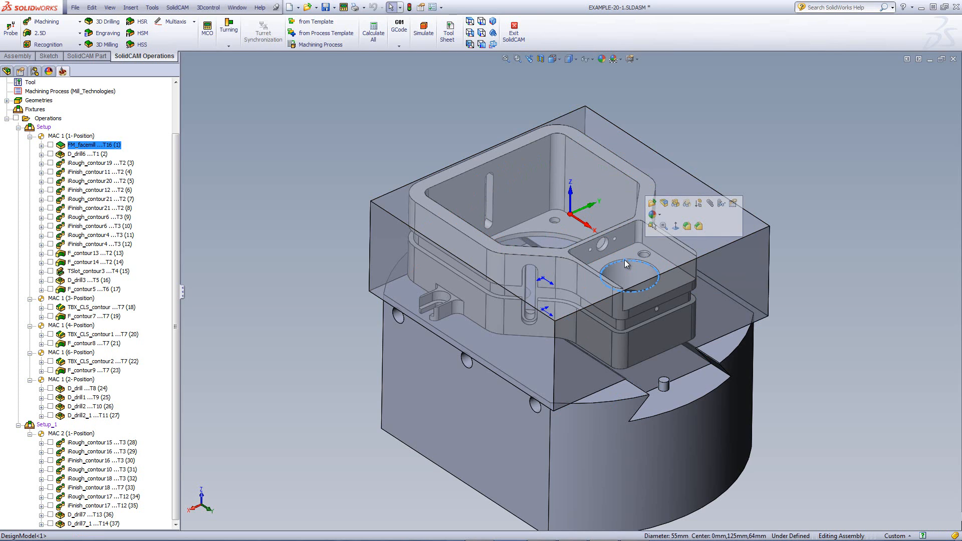
left_click(785, 124)
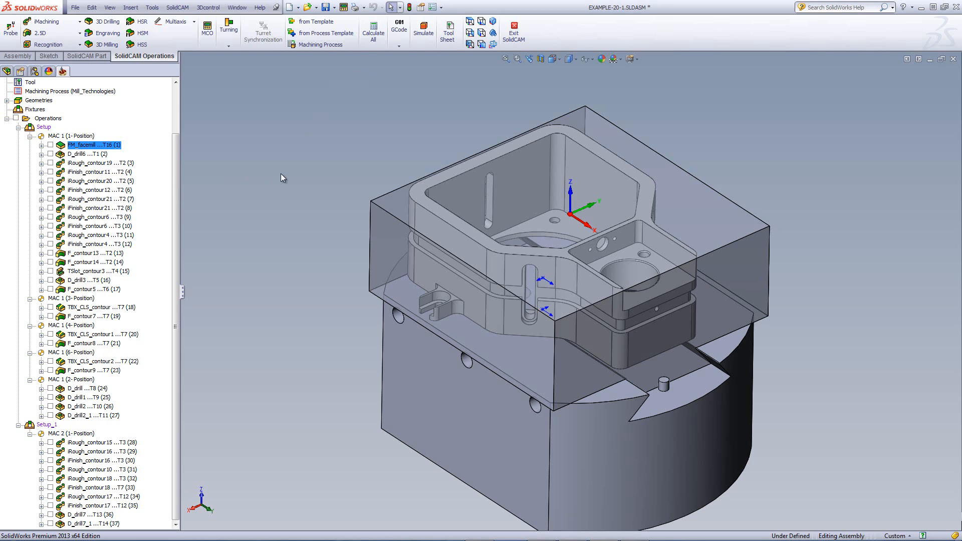
Open the D_drill6 operation, show its drill positions on the part, and check its tool and levels settings
double_click(78, 155)
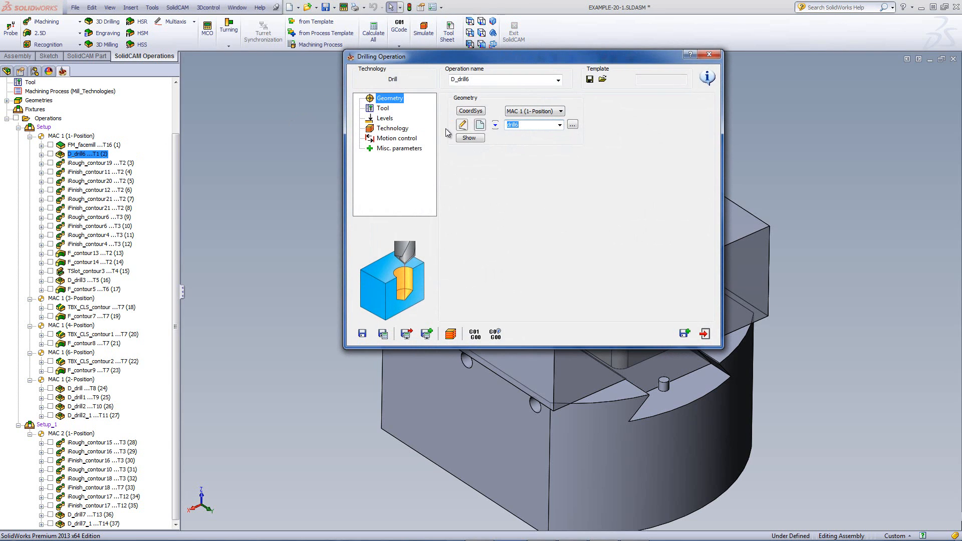
left_click(481, 137)
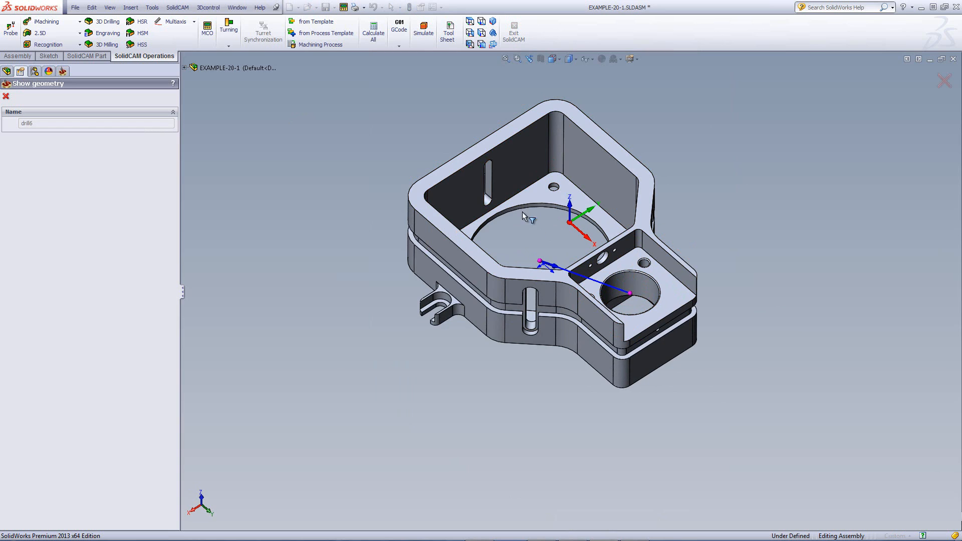
left_click(6, 96)
left_click(385, 110)
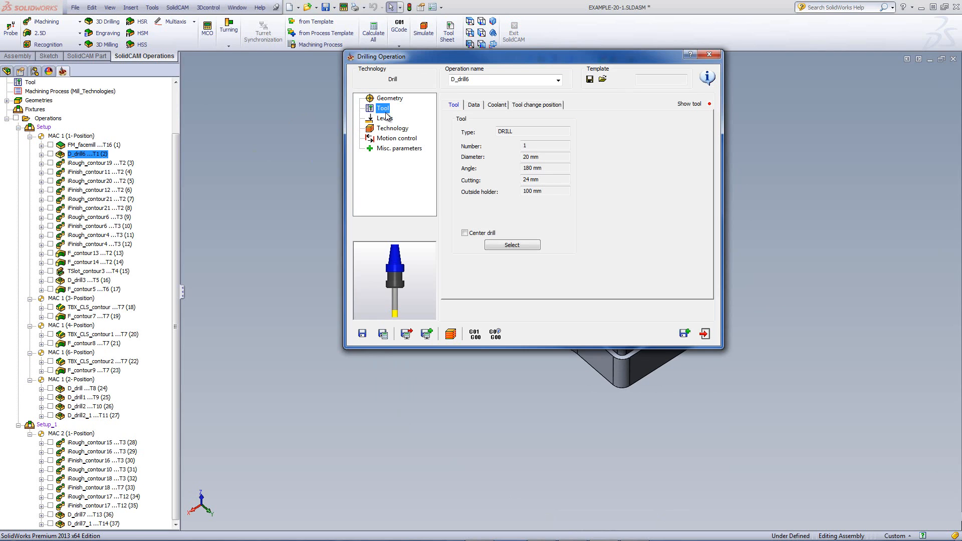
left_click(385, 118)
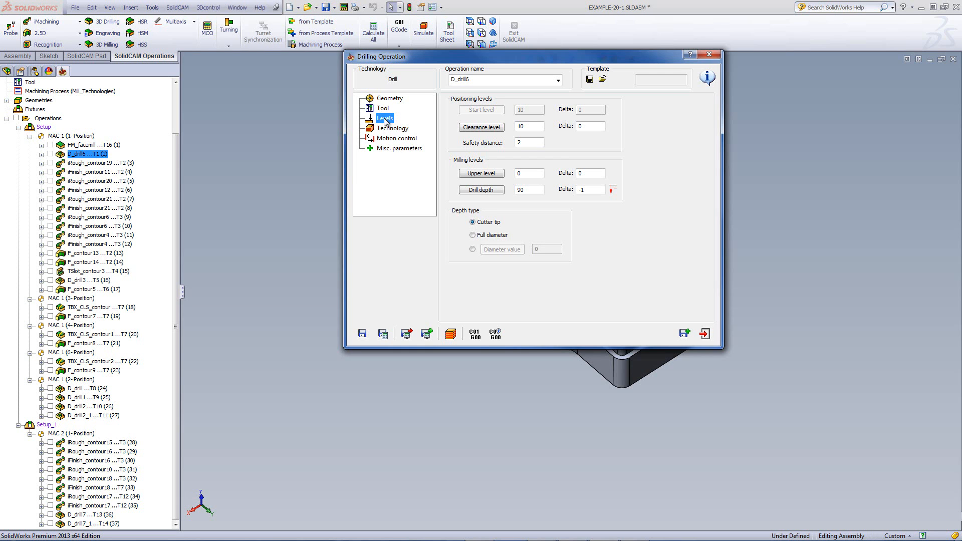
Simulate the D_drill6 drilling hole by hole in SolidVerify, leave the simulation, and inspect the large pocket's floor
left_click(449, 333)
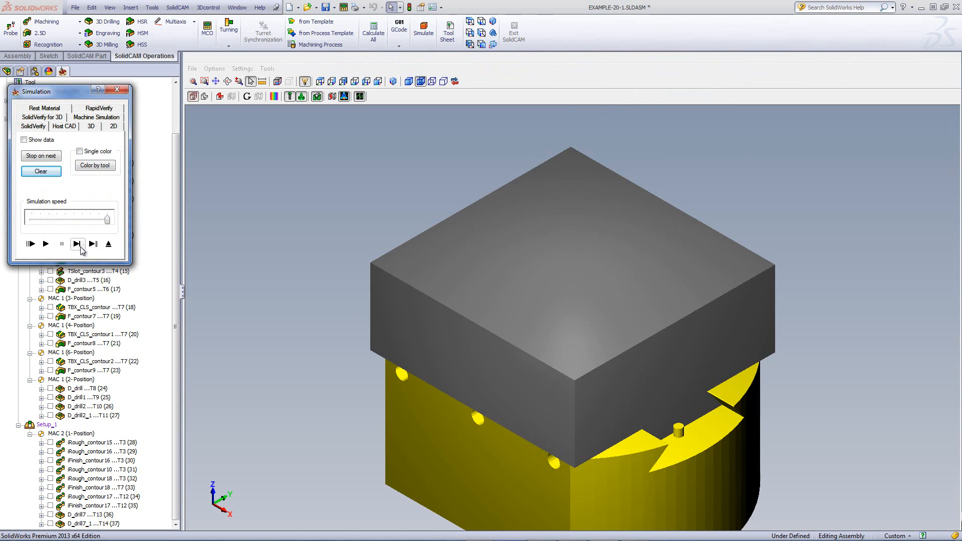
left_click(76, 243)
left_click(77, 243)
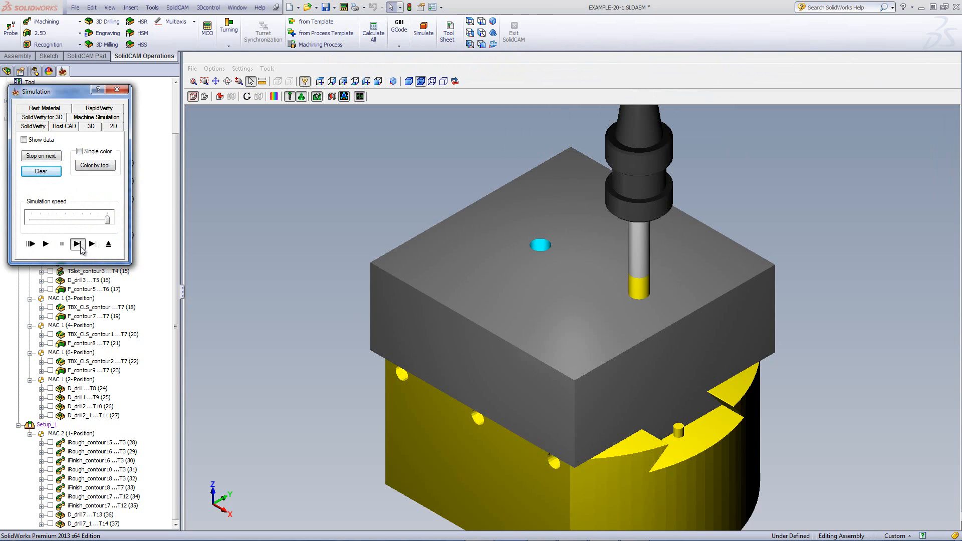
left_click(108, 245)
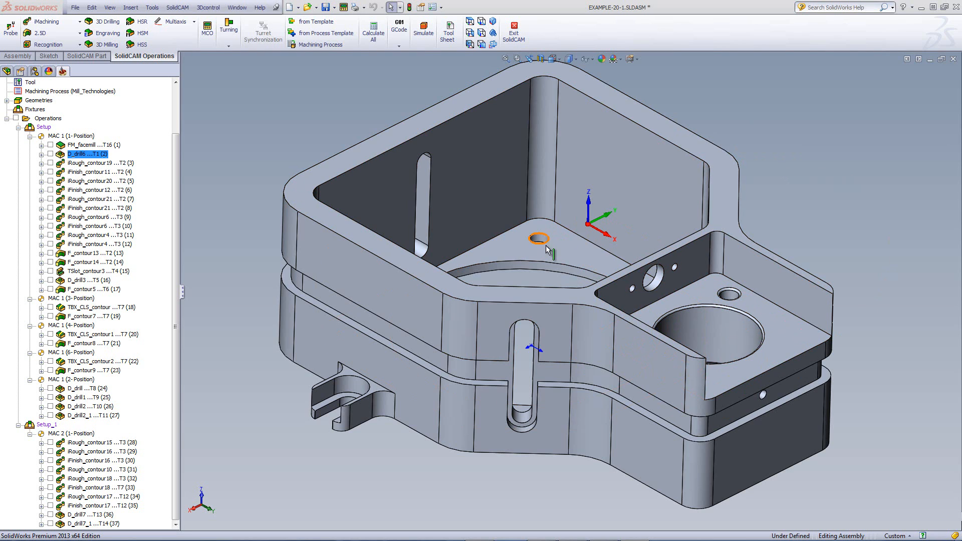
left_click(562, 251)
left_click(817, 146)
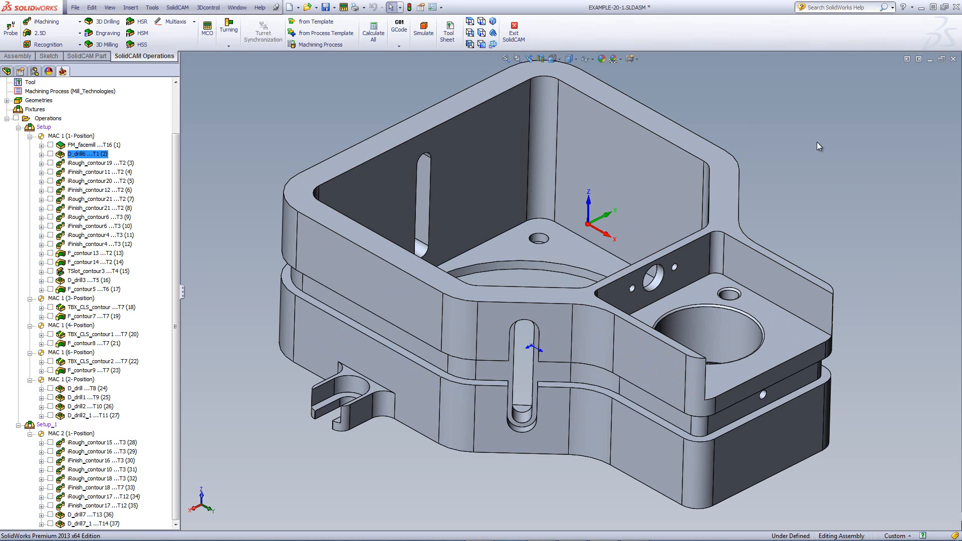
Show the iRough_contour19 toolpath around the part, view it from a slightly rotated angle, and hide it again
left_click(50, 163)
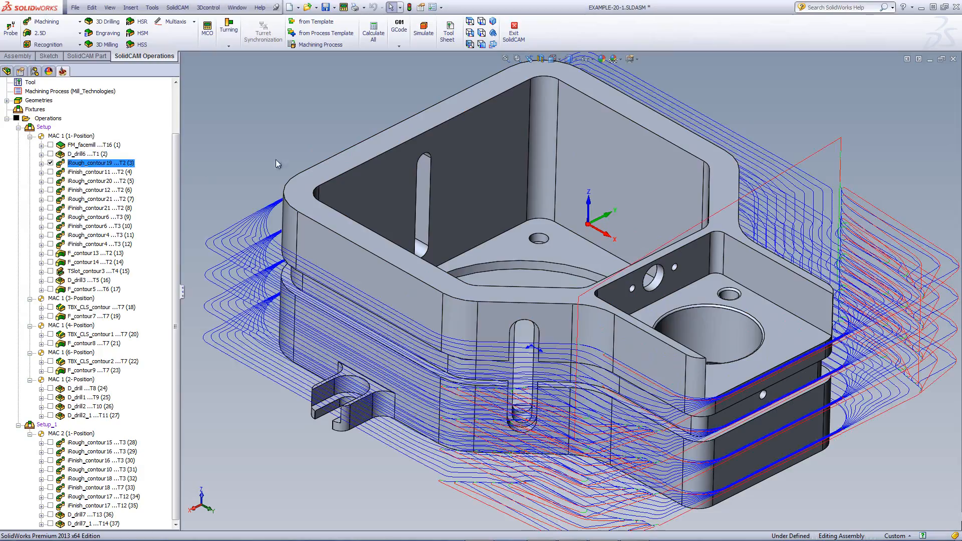
mouse_move(306, 144)
middle_mouse_down()
mouse_move(329, 100)
mouse_move(290, 136)
mouse_move(293, 147)
middle_mouse_up()
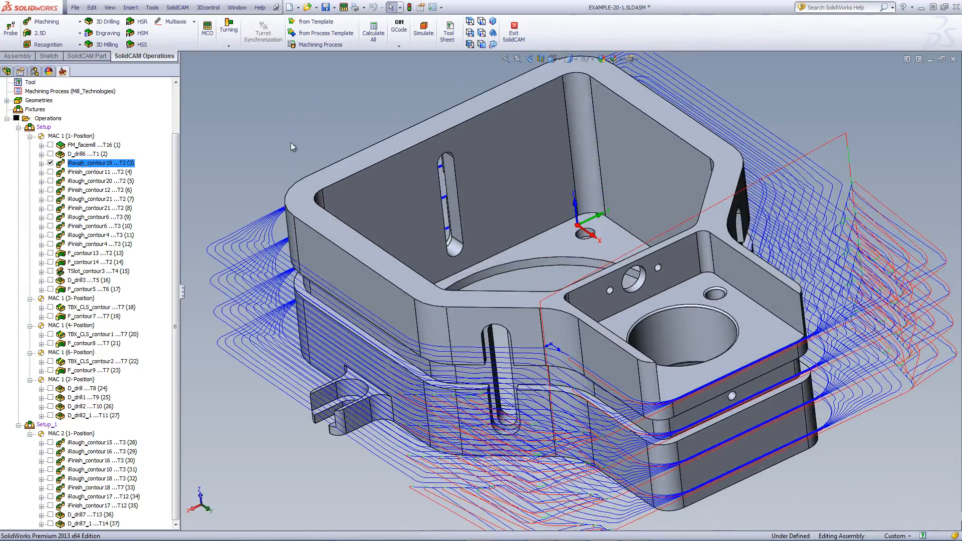
left_click(51, 163)
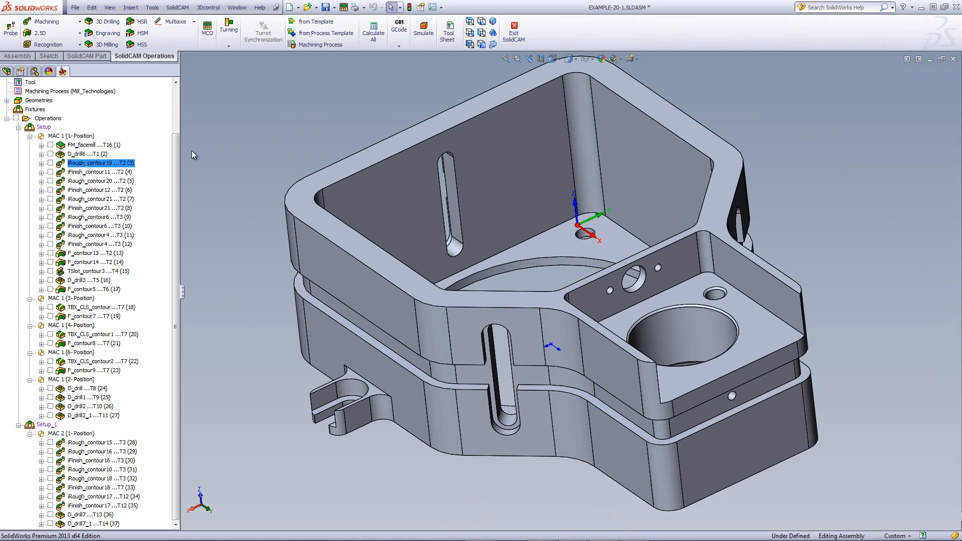
Open the CAM-Part's milling part data, review its iMachining machine database, material and machining level, and leave without saving
left_click_drag(176, 161, 183, 110)
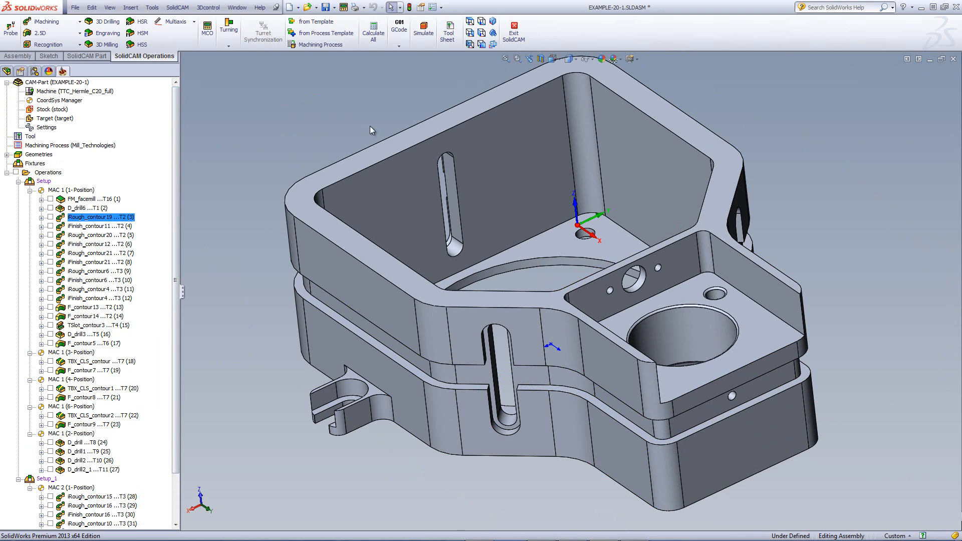
middle_click_drag(376, 122, 393, 96)
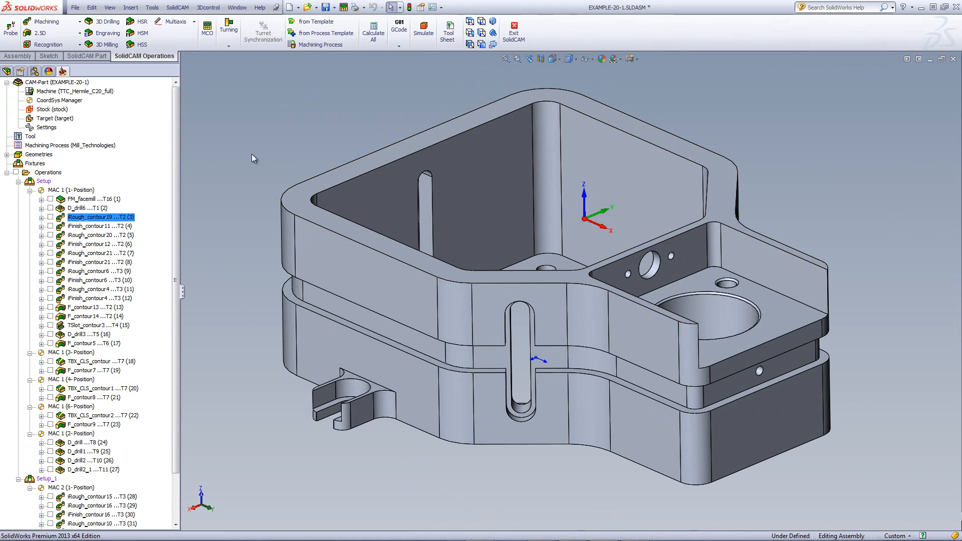
double_click(48, 82)
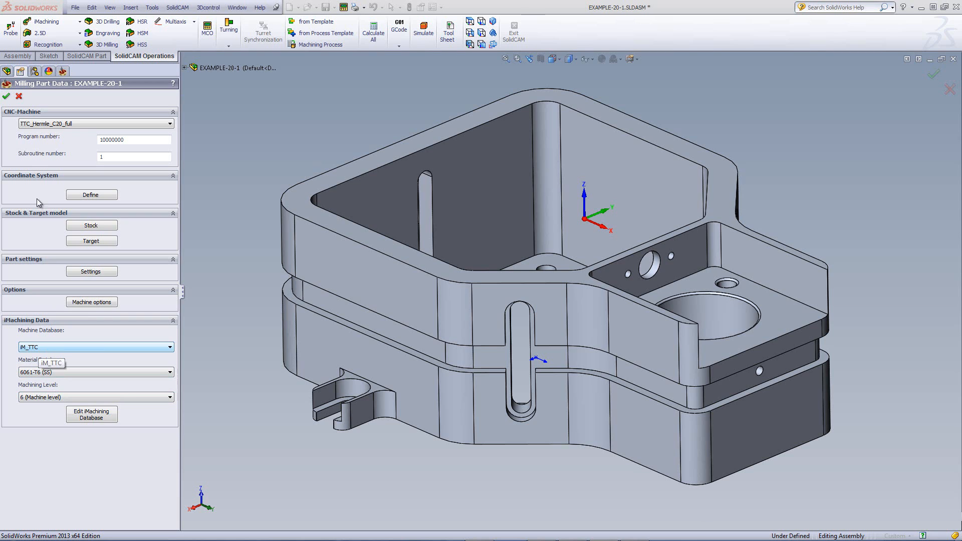
left_click(19, 97)
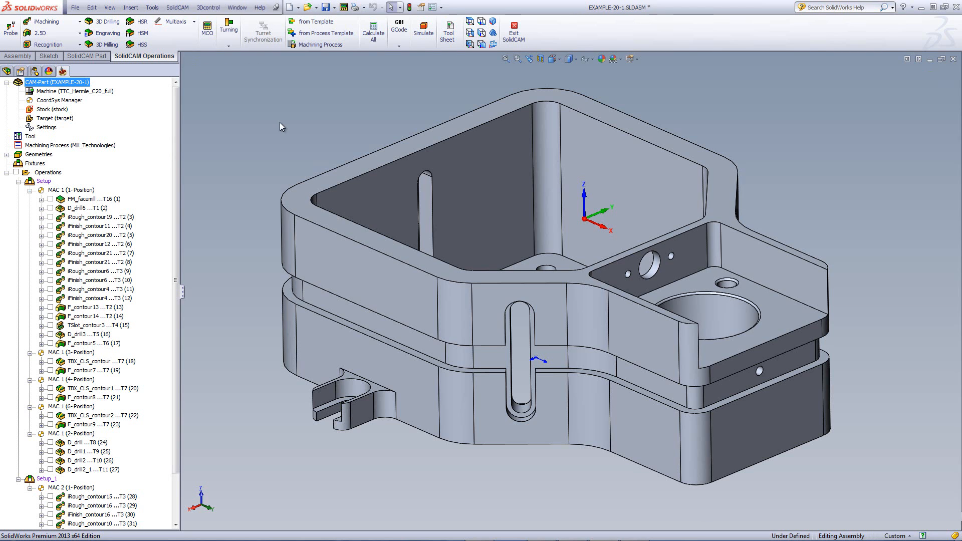
Open the iRough_contour19 operation, show its contour19 geometry in a view from above, and return to the operation settings
double_click(100, 217)
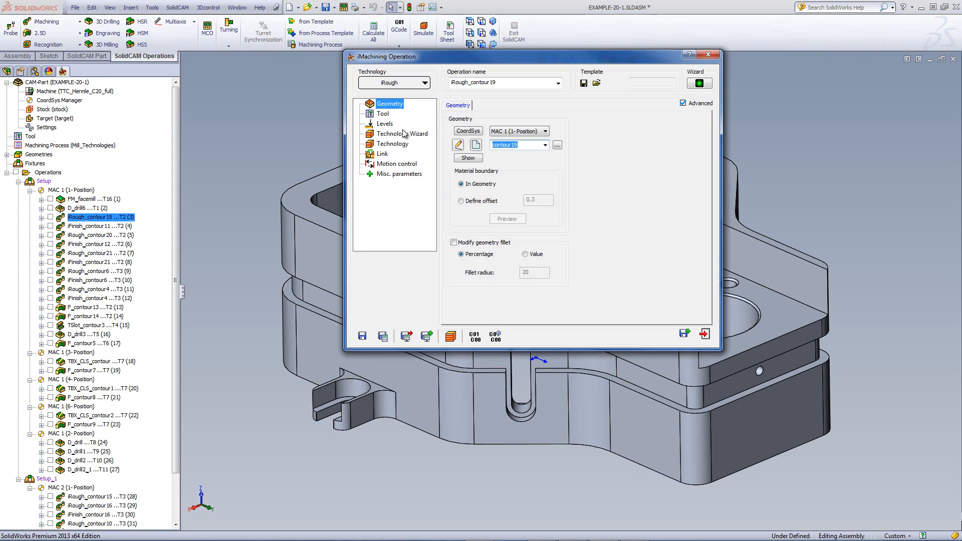
left_click(469, 158)
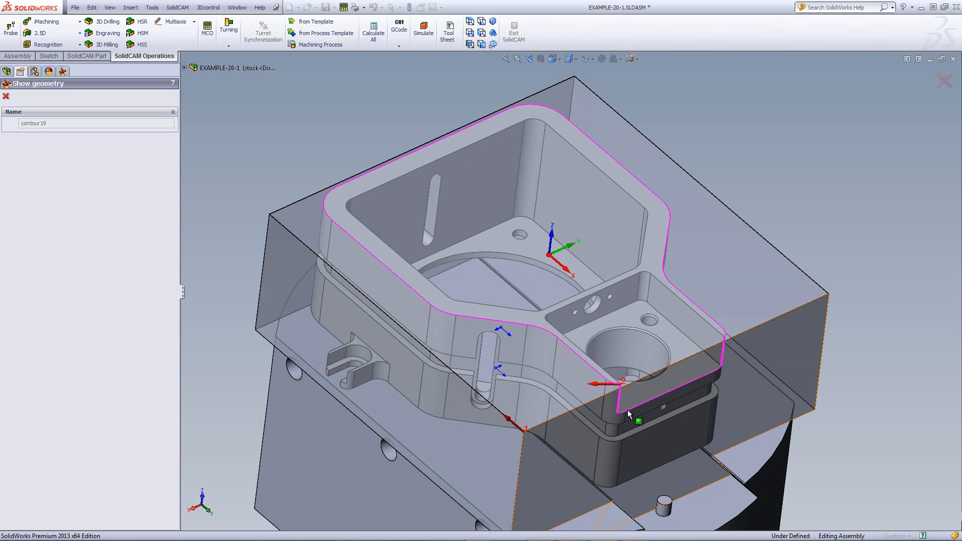
left_click(470, 22)
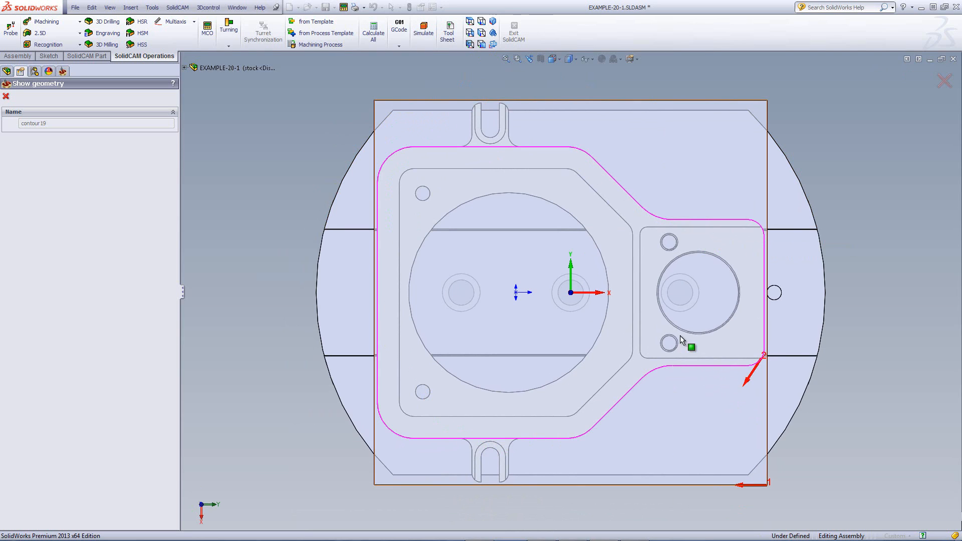
left_click(6, 96)
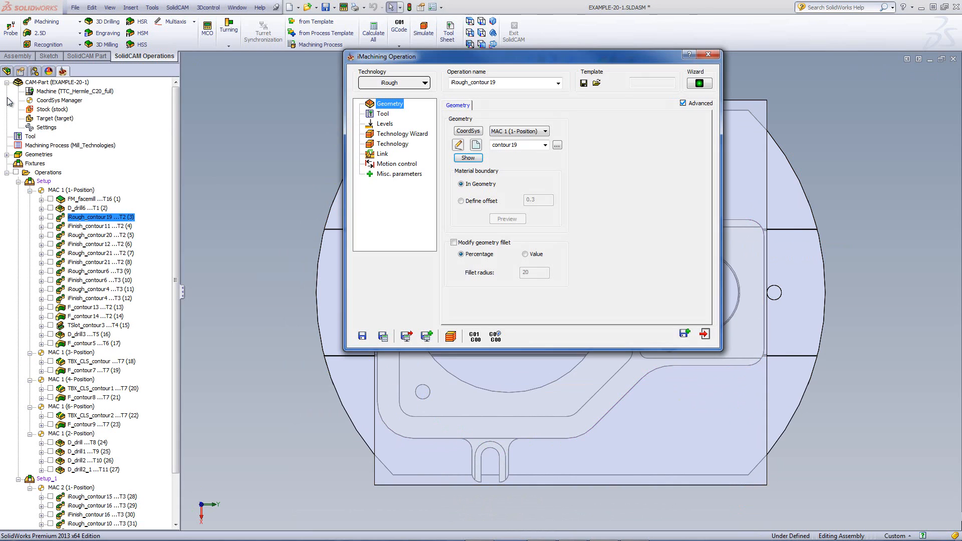
Review the parameters of the 16 mm end mill assigned to iRough_contour19 and keep it as the operation's tool
left_click(383, 116)
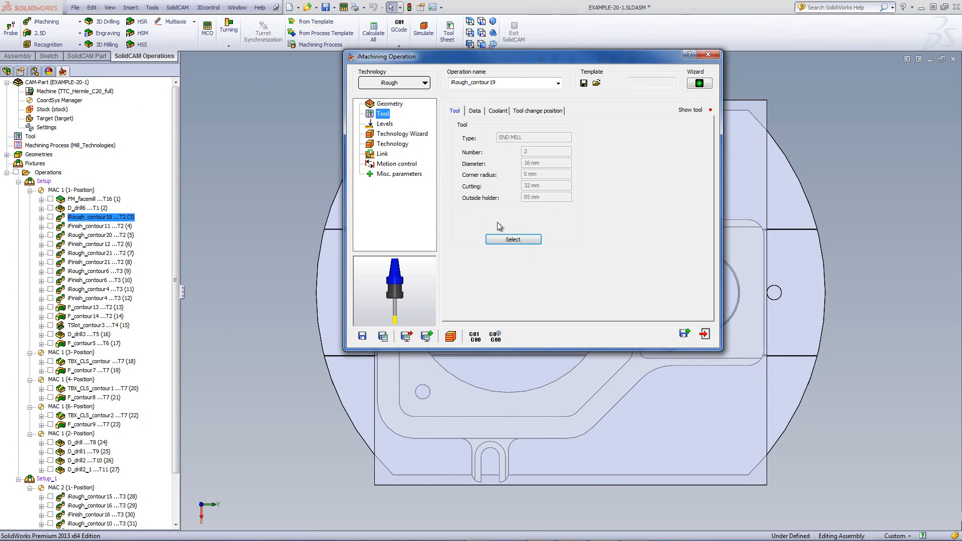
left_click(511, 240)
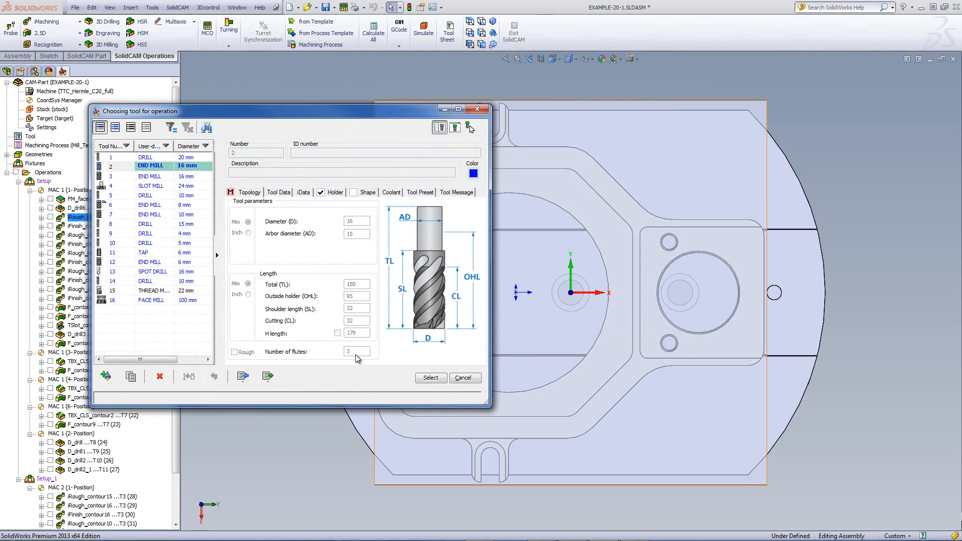
left_click(431, 377)
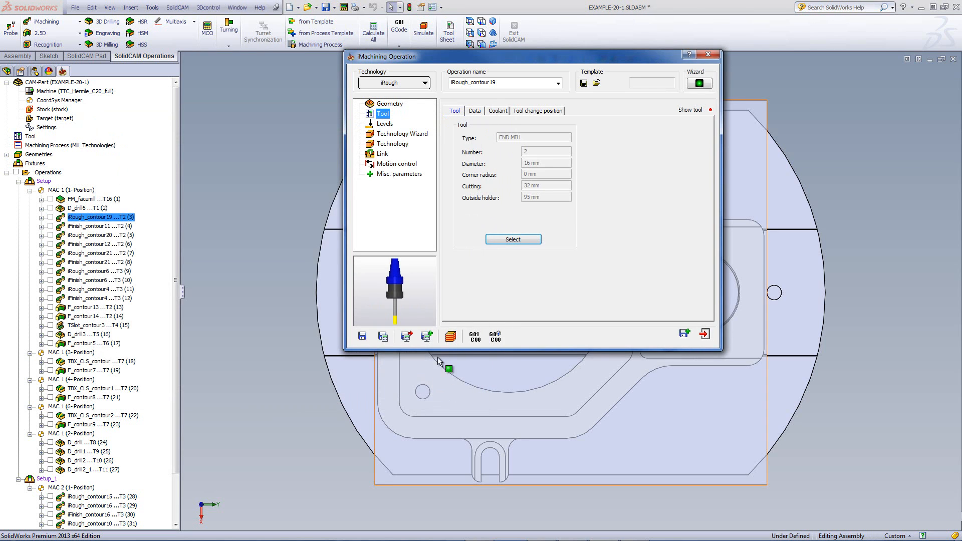
Review the milling levels of iRough_contour19 in isometric view, checking the pocket depth pick at the side lug's top face
left_click(387, 125)
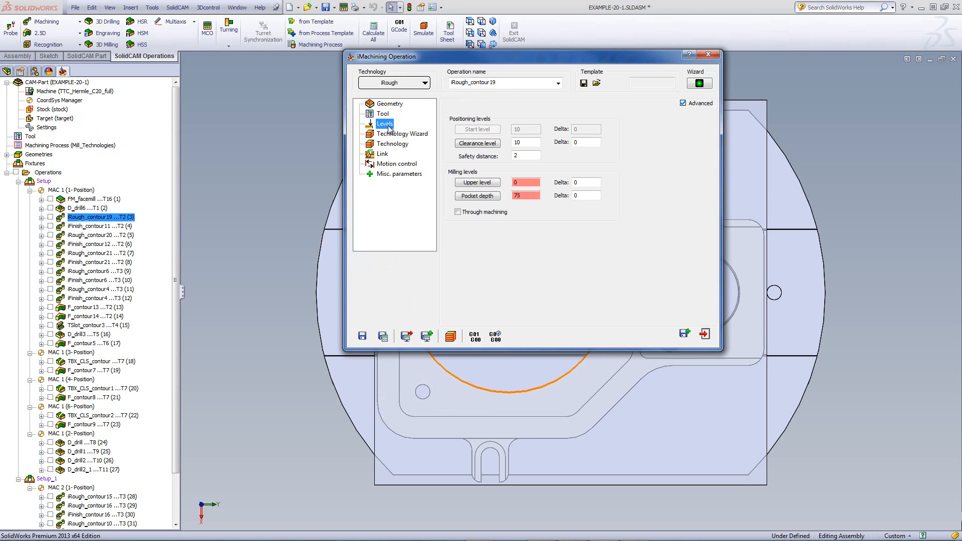
left_click(493, 22)
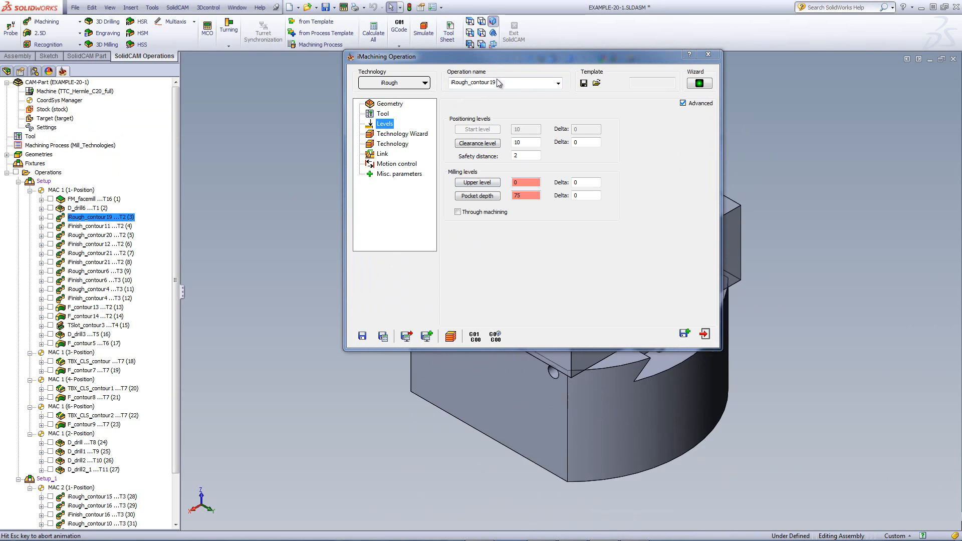
left_click(477, 196)
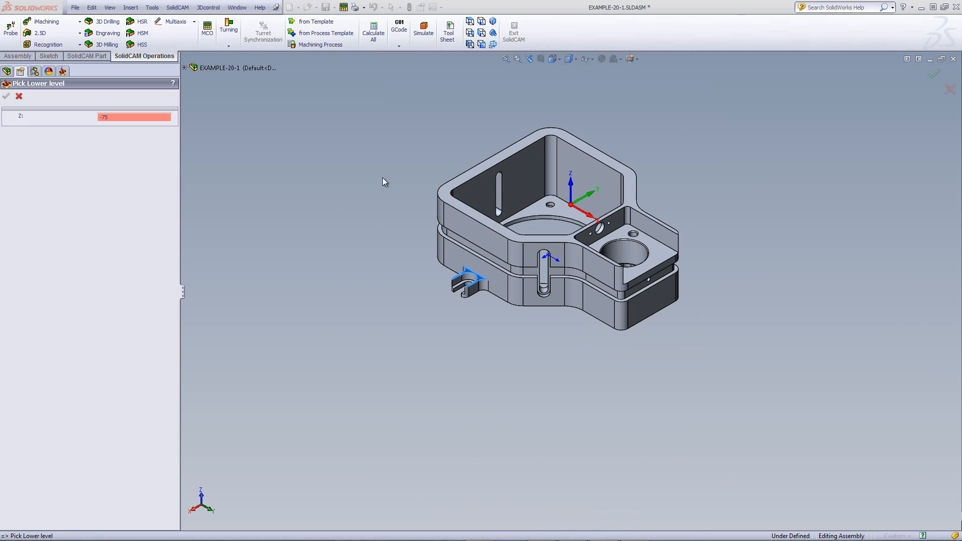
scroll(461, 323, "down", 2)
scroll(469, 268, "down", 3)
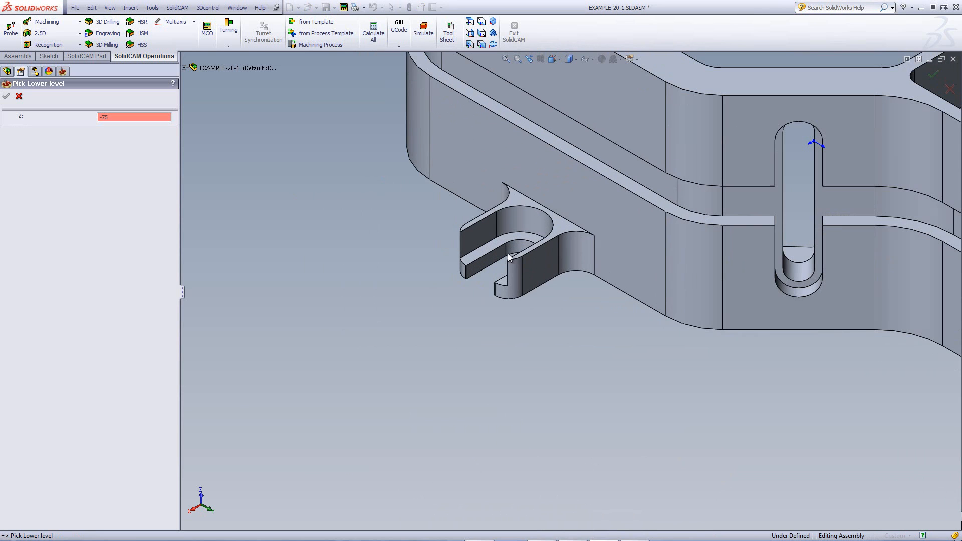
left_click(563, 231)
left_click(6, 96)
Review the iRough_contour19 cutting conditions, their modification options including Turbo Mode, and the technology offsets
left_click(402, 134)
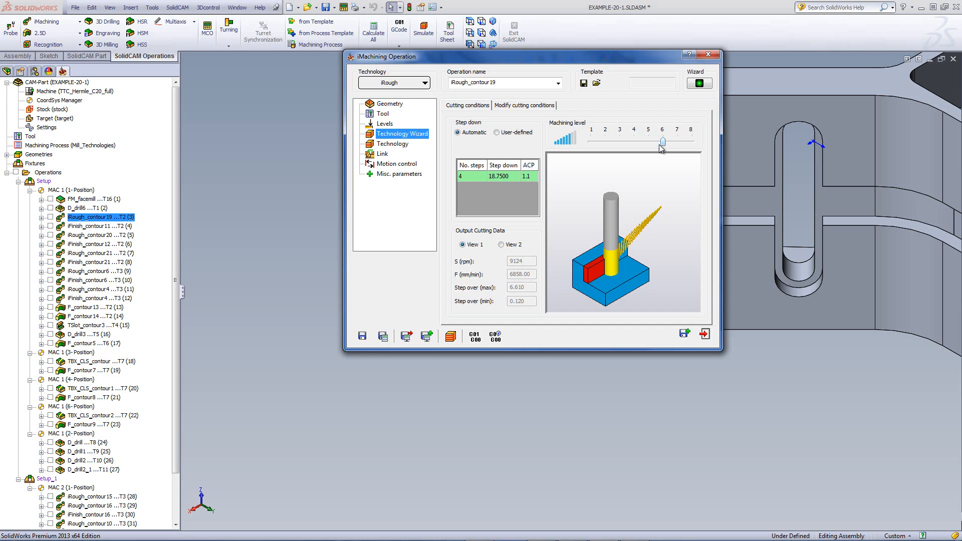
left_click(508, 106)
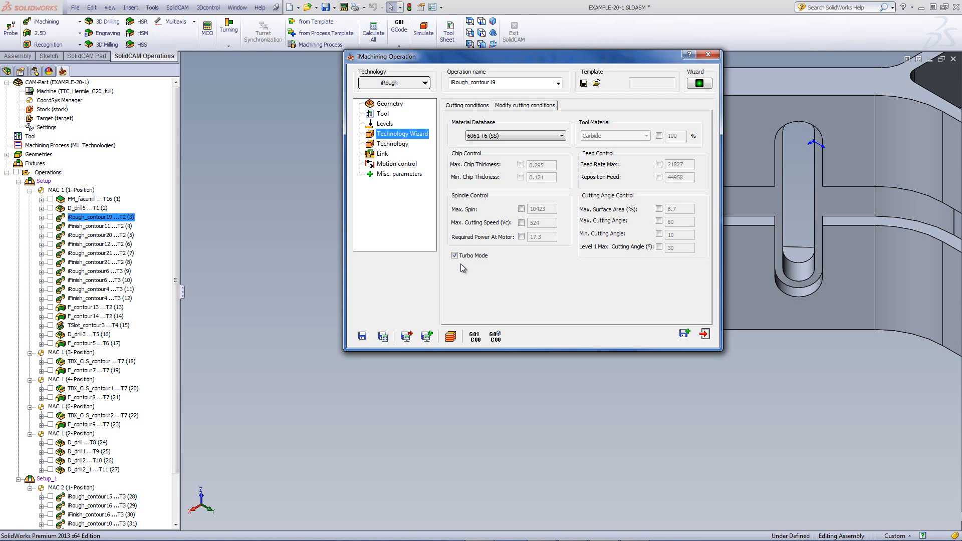
left_click(399, 145)
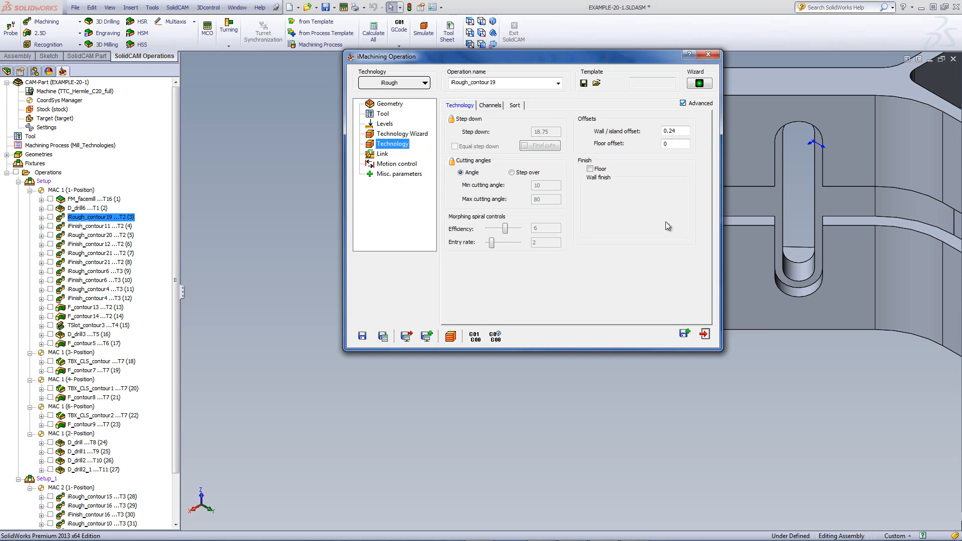
Simulate iRough_contour19 in SolidVerify, single-stepping first and running the rest of the roughing continuously
left_click(451, 337)
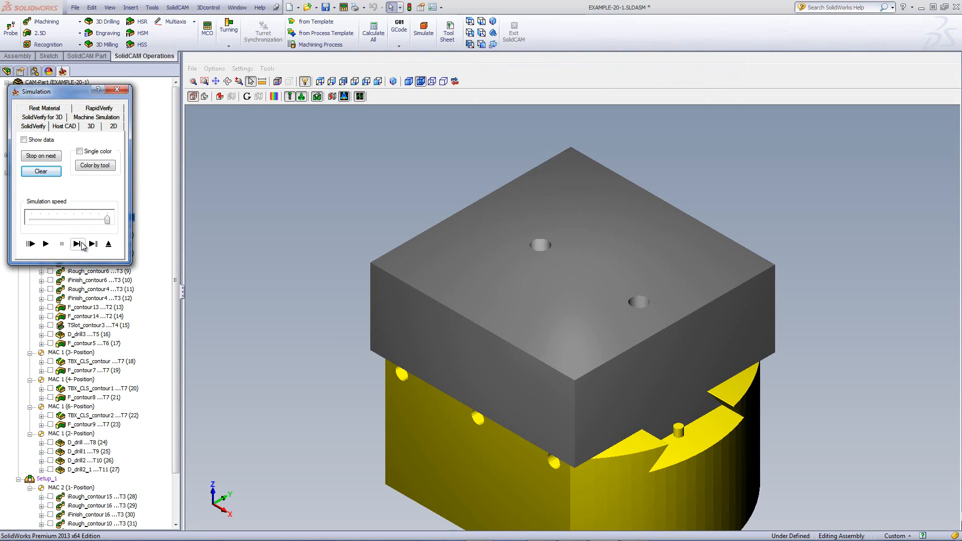
left_click(81, 244)
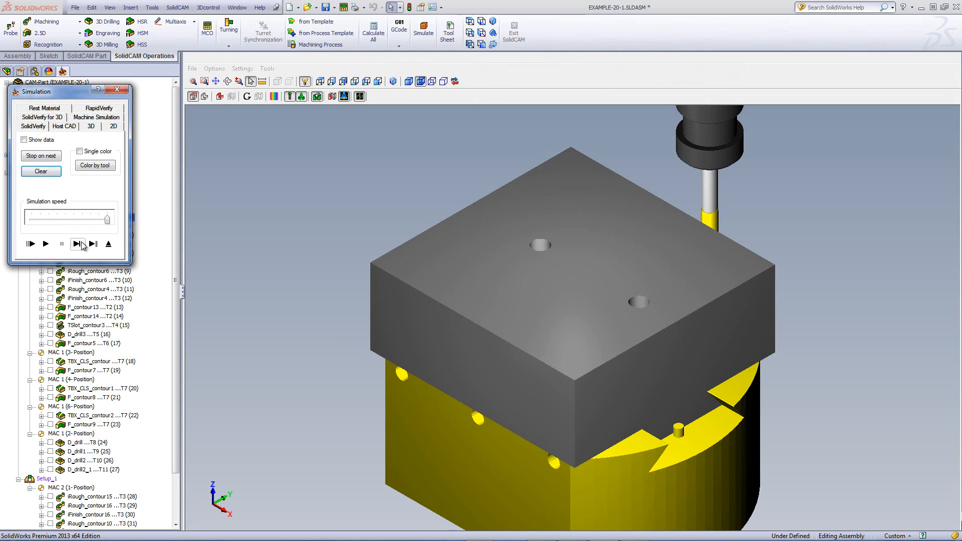
left_click(45, 245)
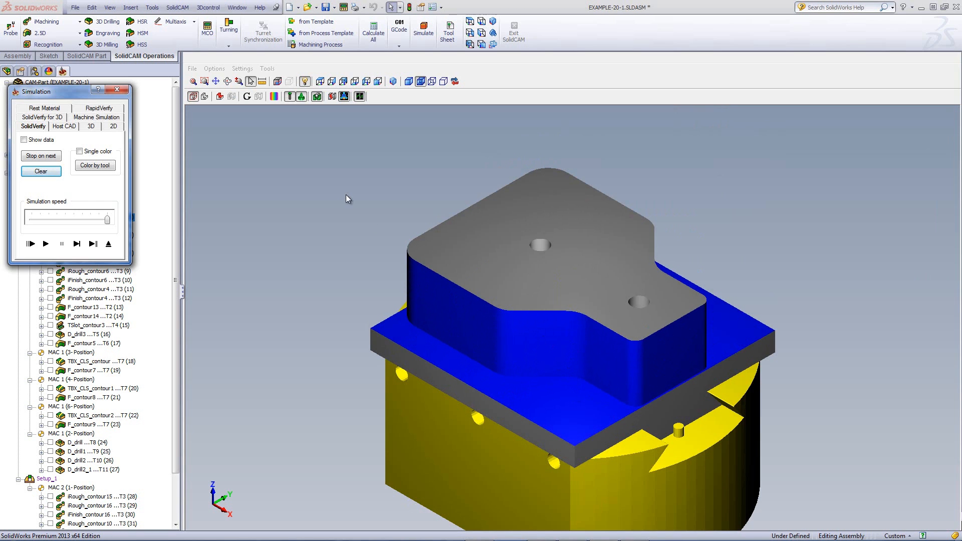
Simulate iRough_contour19 in Host CAD mode, inspect its step-down passes up close, and show the simulation data
left_click(64, 126)
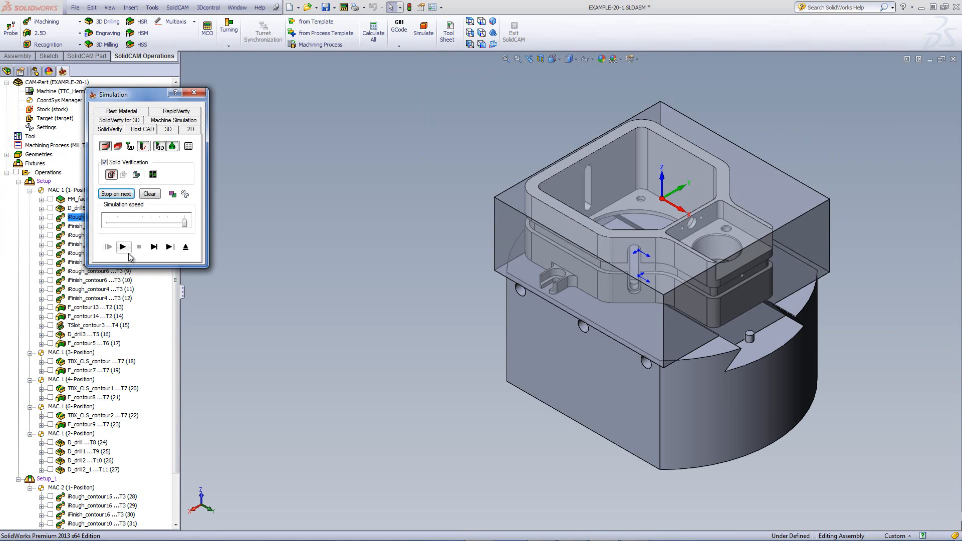
left_click(123, 247)
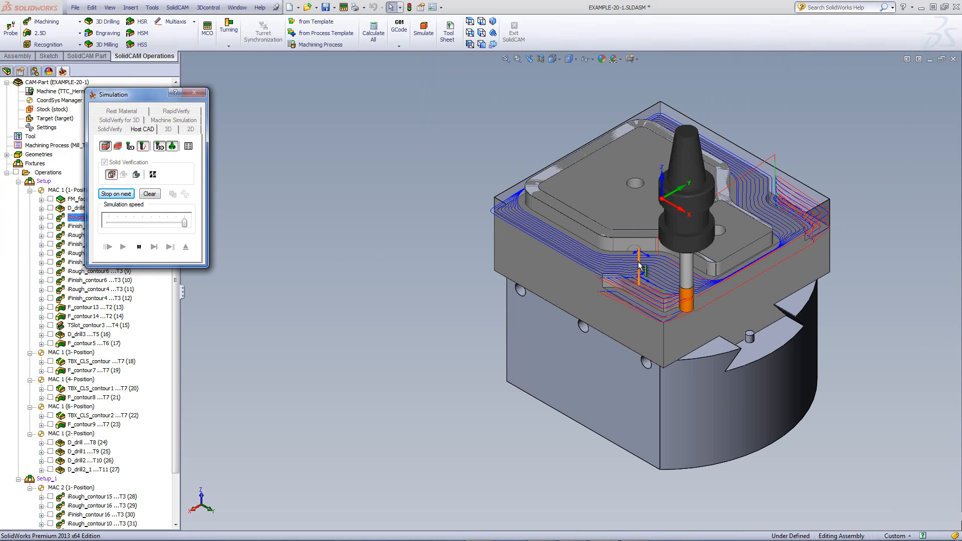
scroll(640, 264, "down", 5)
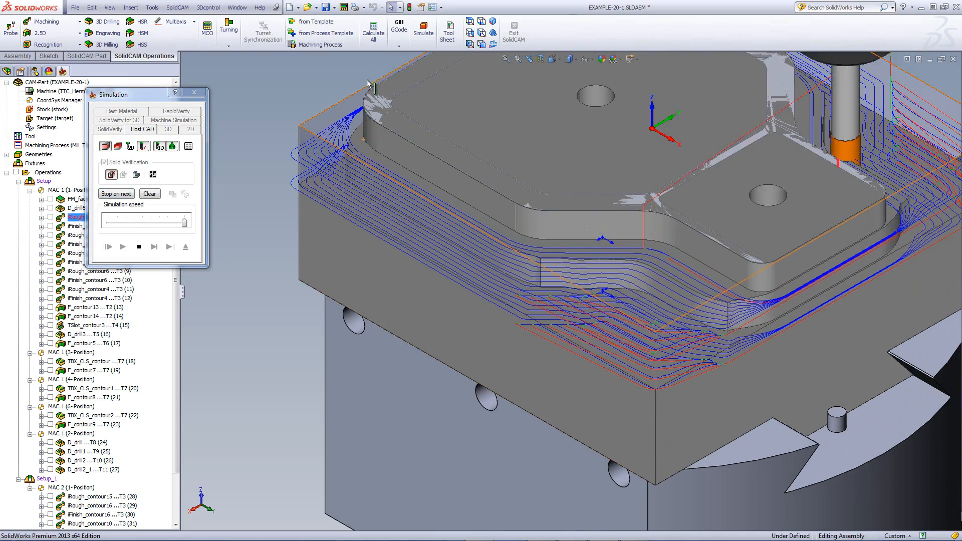
scroll(724, 159, "up", 5)
scroll(601, 313, "up", 2)
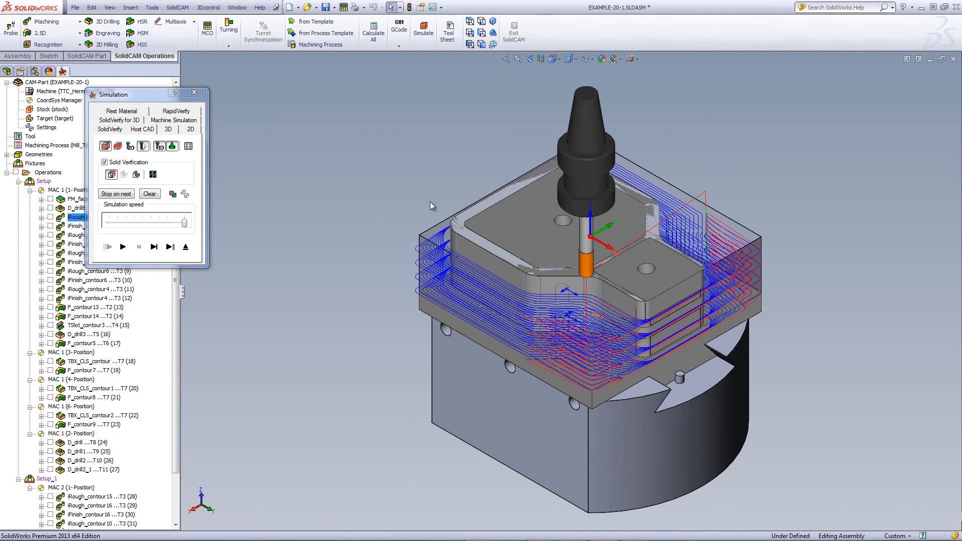
left_click(189, 146)
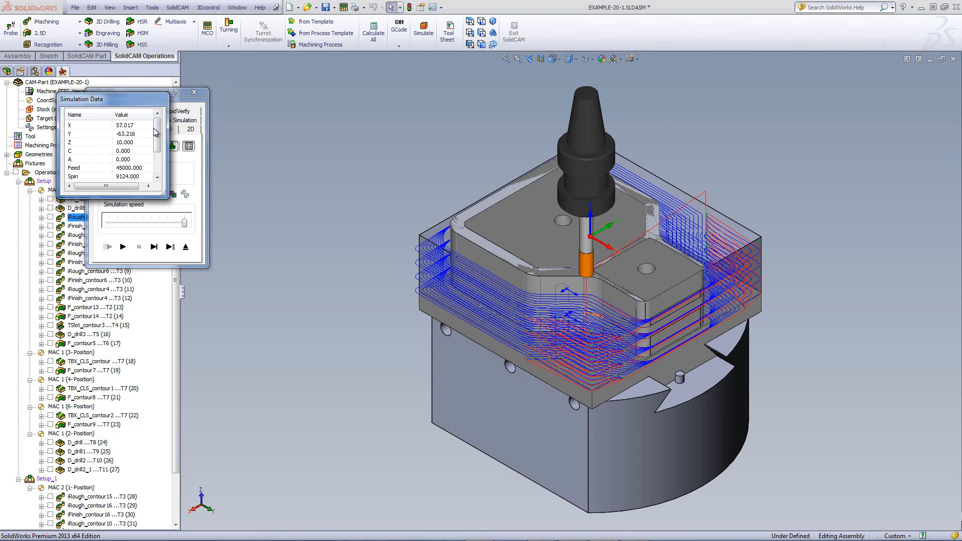
scroll(161, 173, "down", 2)
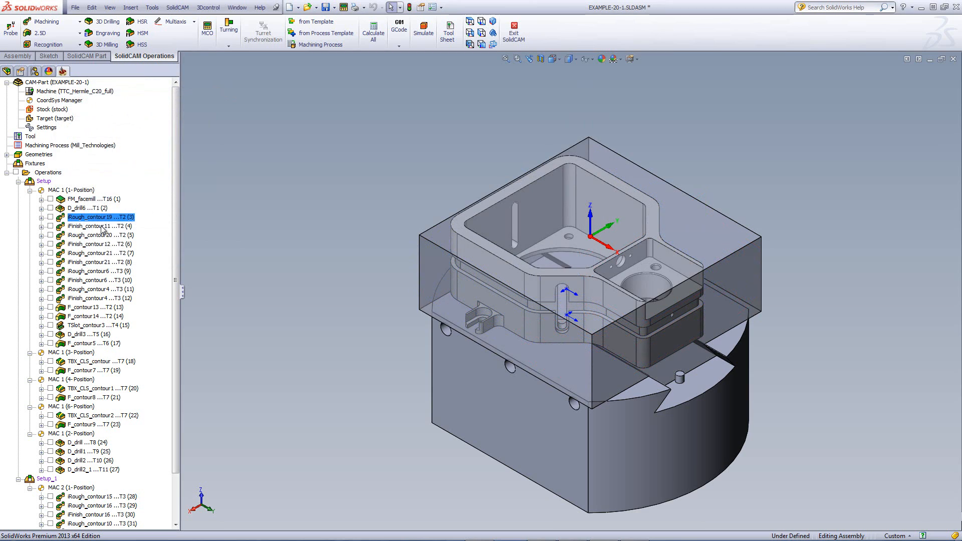
Show the iFinish_contour11 toolpath around the part and open the operation at its geometry settings
left_click(101, 226)
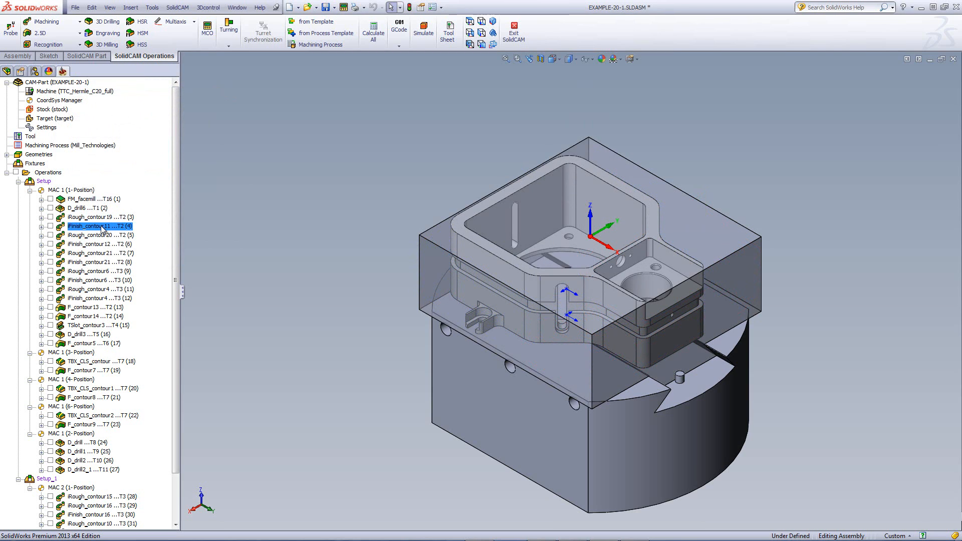
left_click(50, 226)
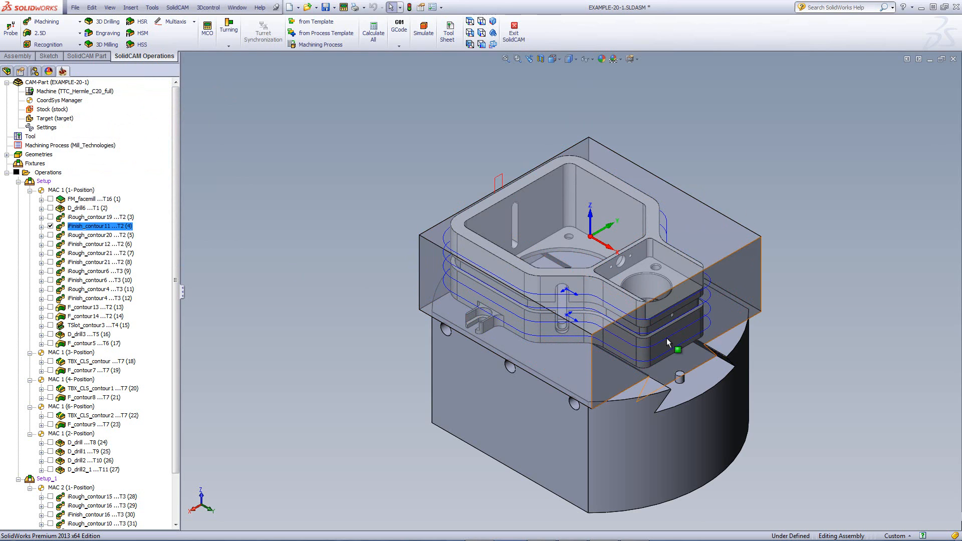
double_click(79, 226)
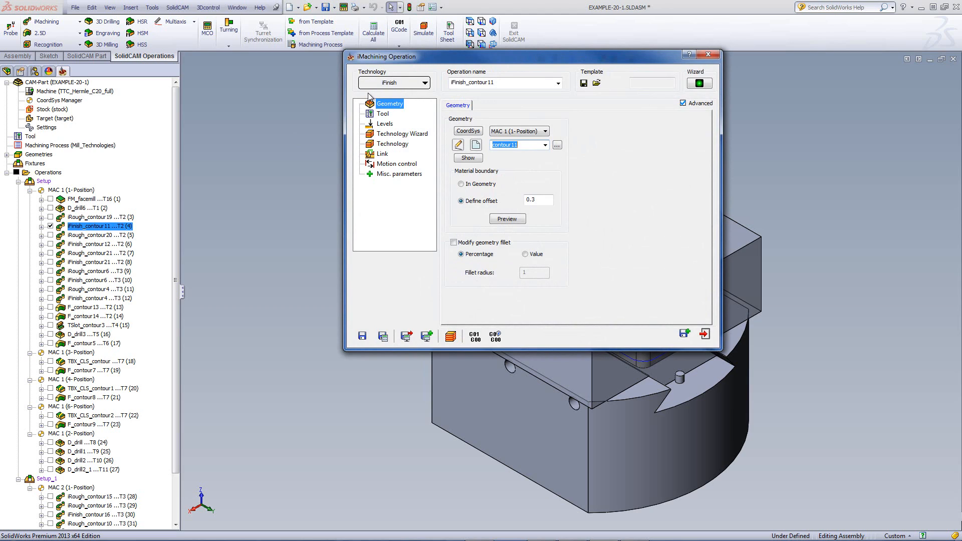
Review the tool, levels, technology and iRest data settings of iFinish_contour11
left_click(382, 114)
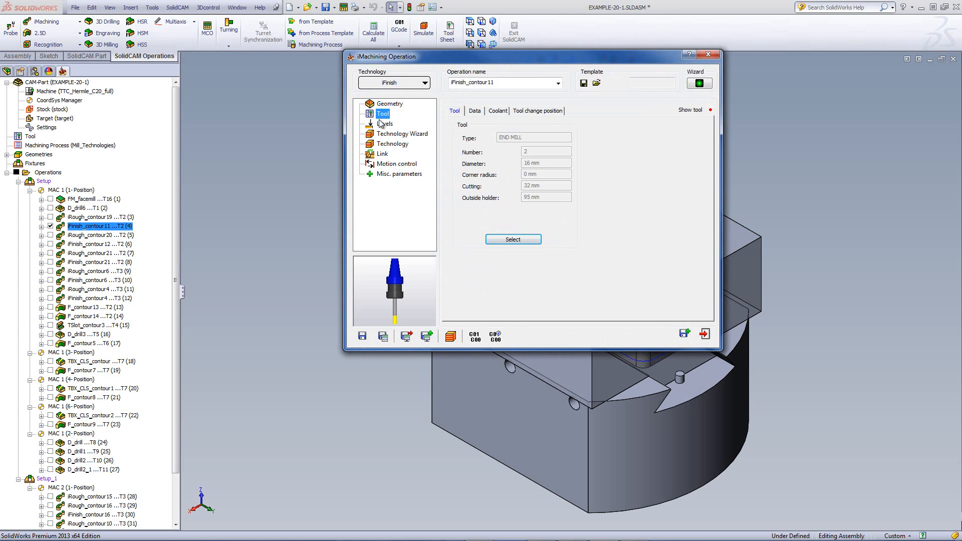
left_click(384, 124)
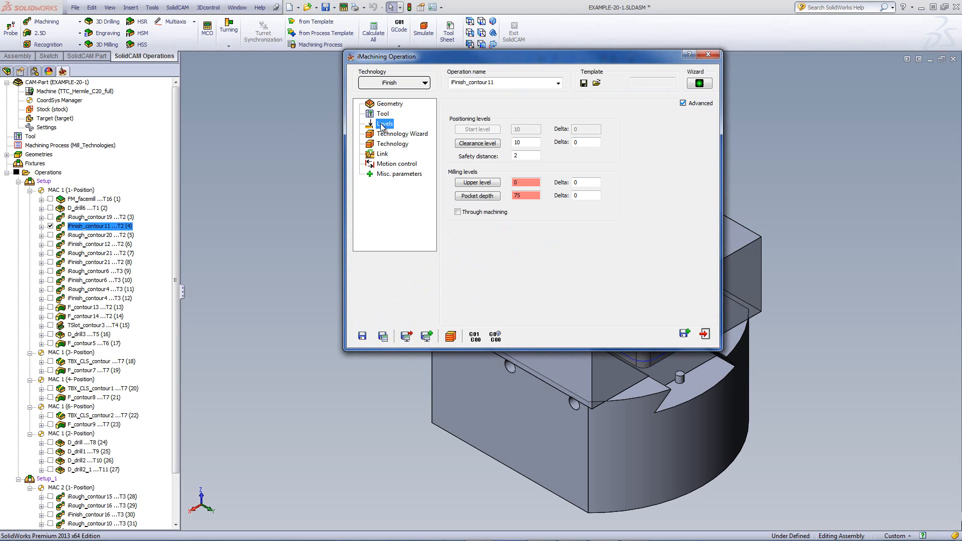
left_click(387, 143)
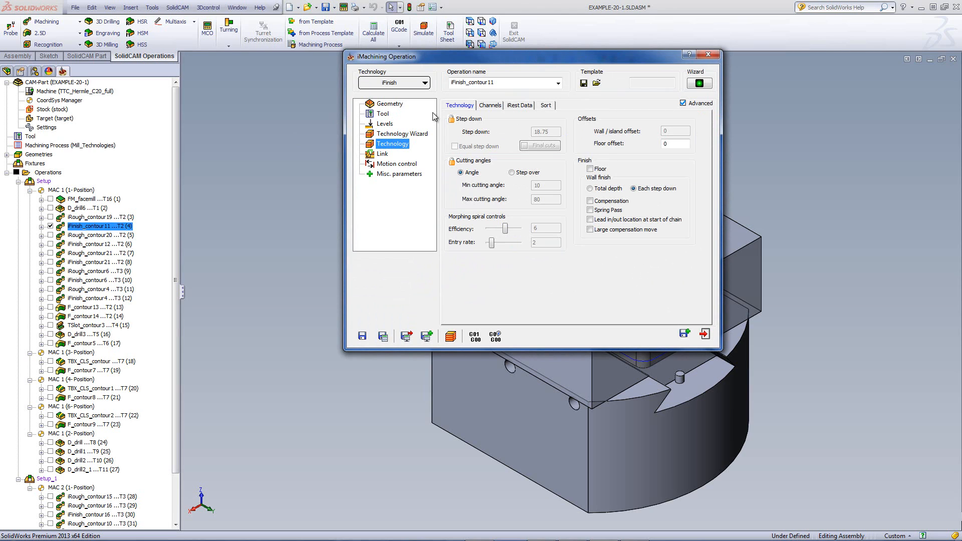
left_click(521, 106)
left_click(460, 106)
Simulate iFinish_contour11 in SolidVerify, starting in single steps, and look through the simulation data after the finishing pass
left_click(451, 336)
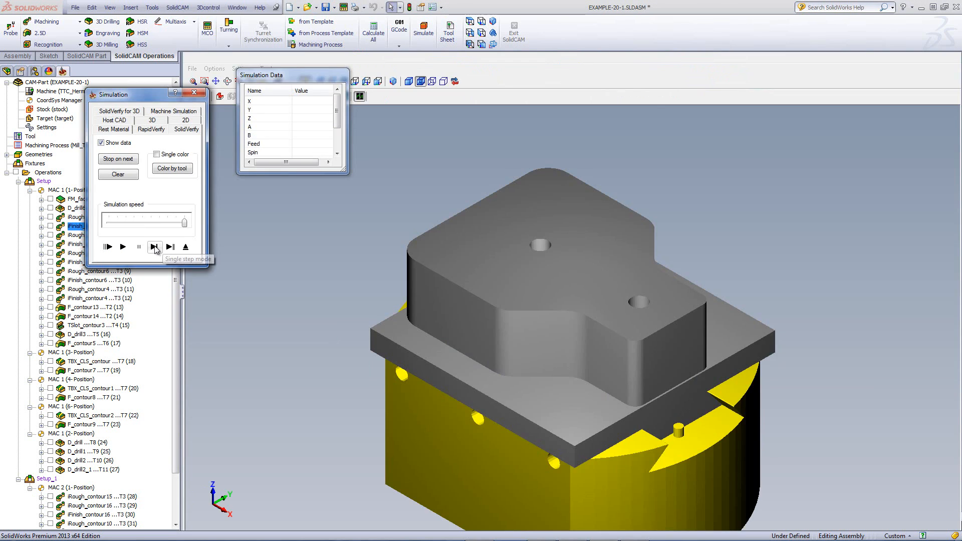
left_click(155, 246)
left_click(155, 247)
left_click(154, 246)
left_click(155, 247)
left_click(155, 246)
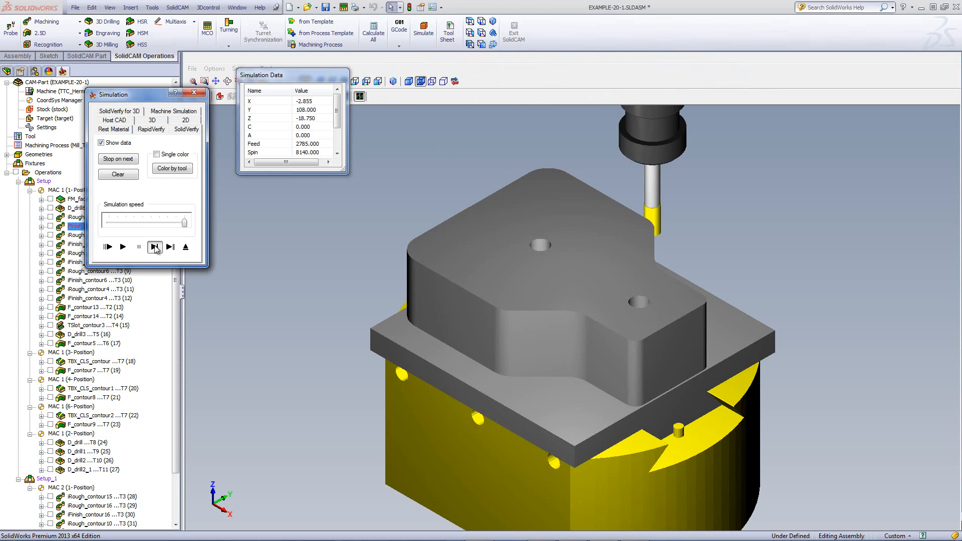
left_click(155, 246)
left_click(154, 247)
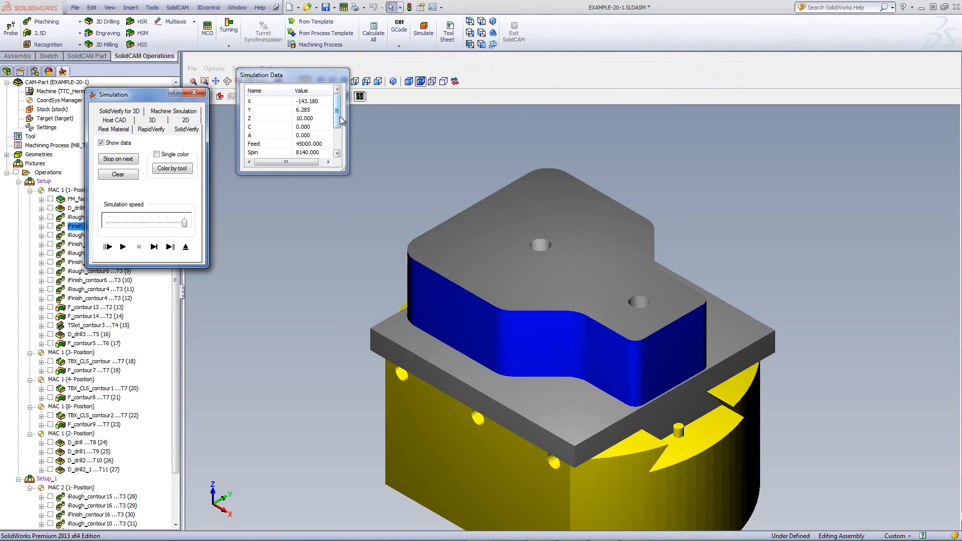
left_click_drag(340, 120, 347, 155)
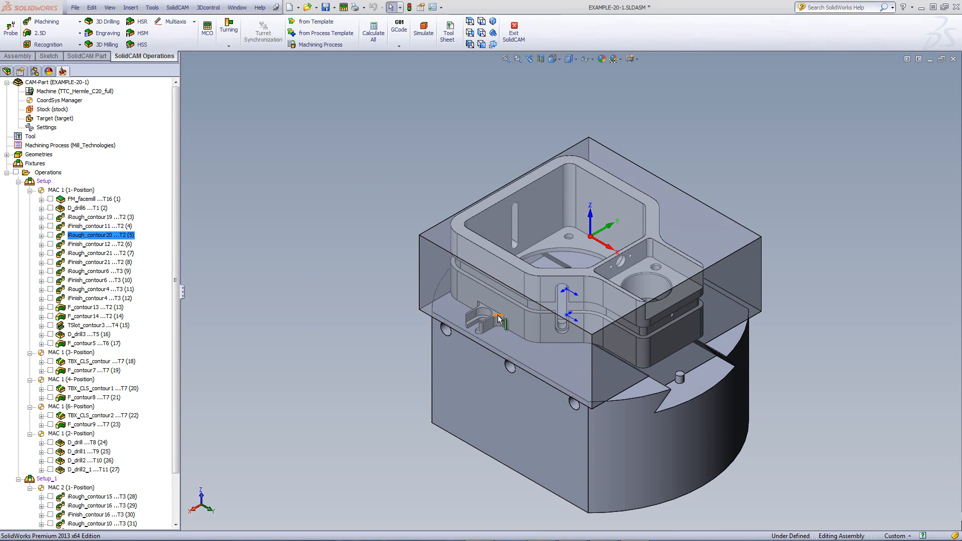
Check the radius of the side lug's fillet at its upper and lower edges, and clear the selection
scroll(513, 332, "down", 5)
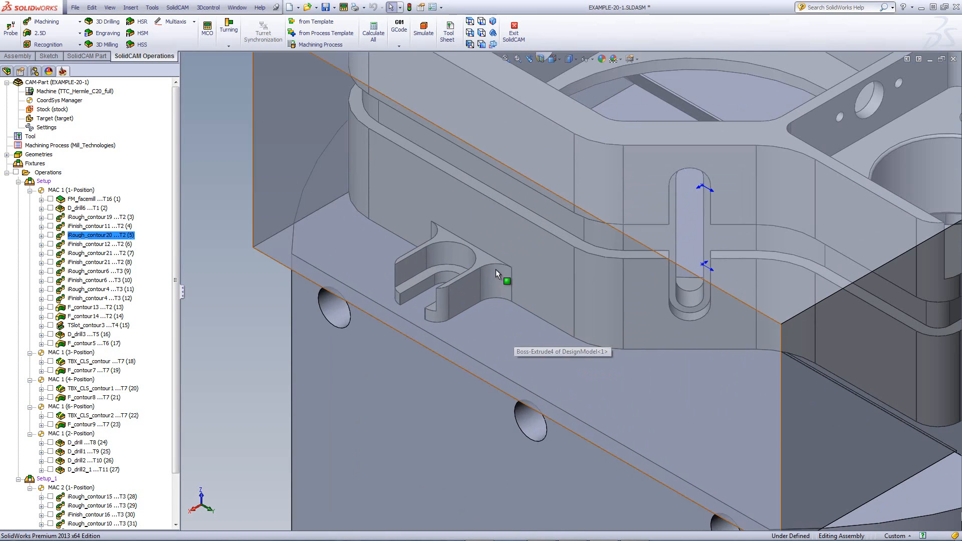
left_click(495, 266)
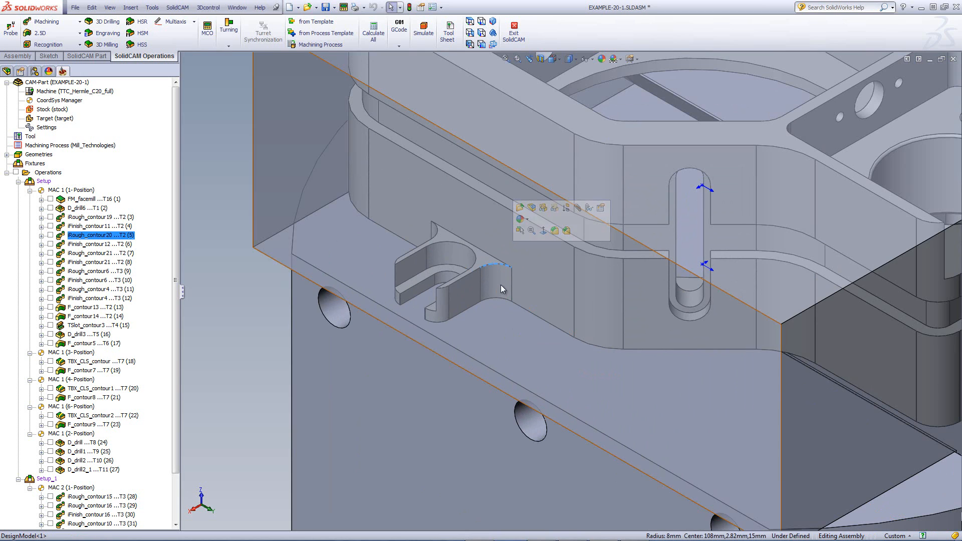
left_click(501, 301)
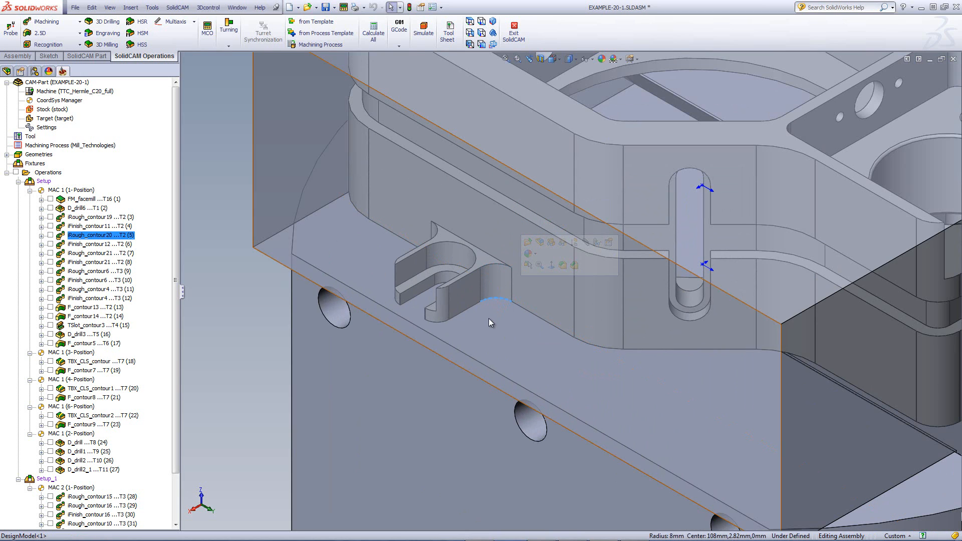
left_click(207, 176)
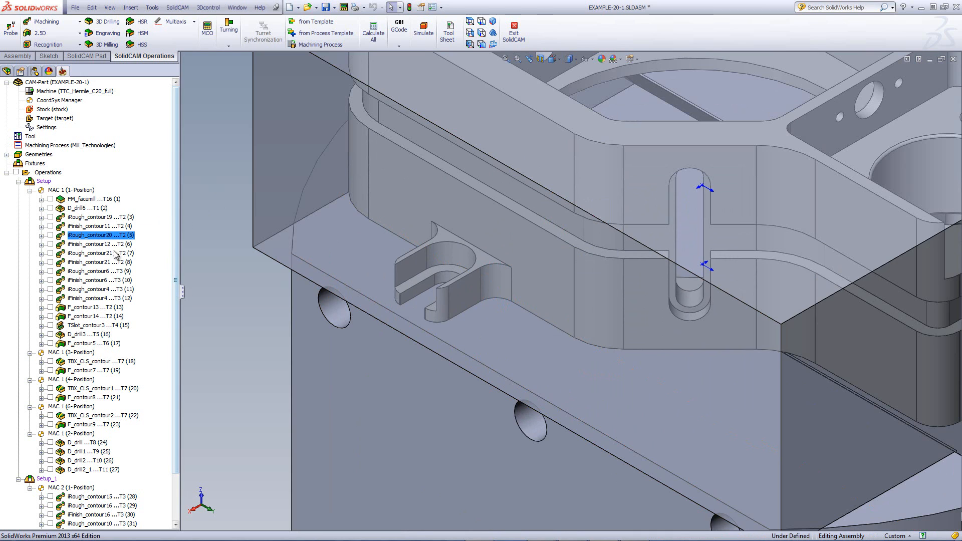
Open the iRough_contour20 operation and show its contour20 geometry on the part
double_click(95, 235)
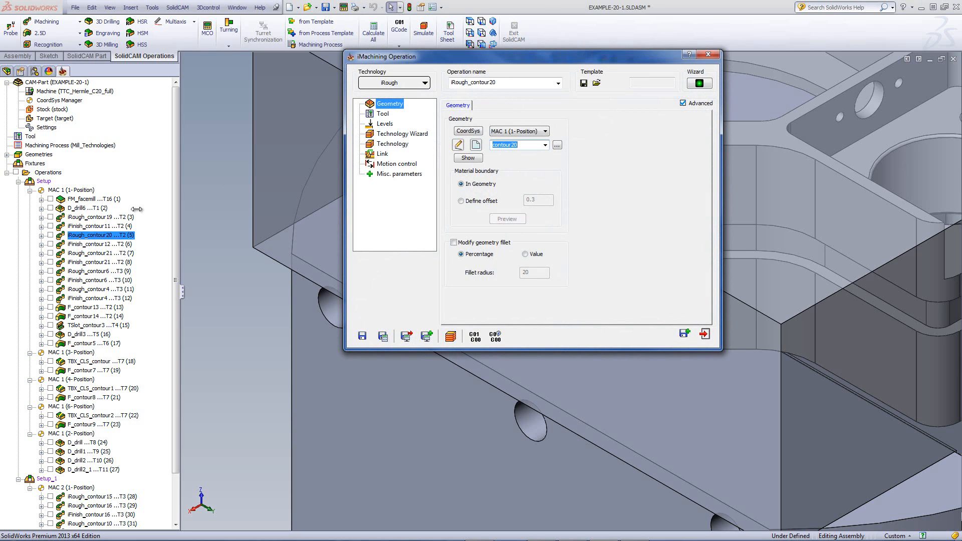
left_click(468, 158)
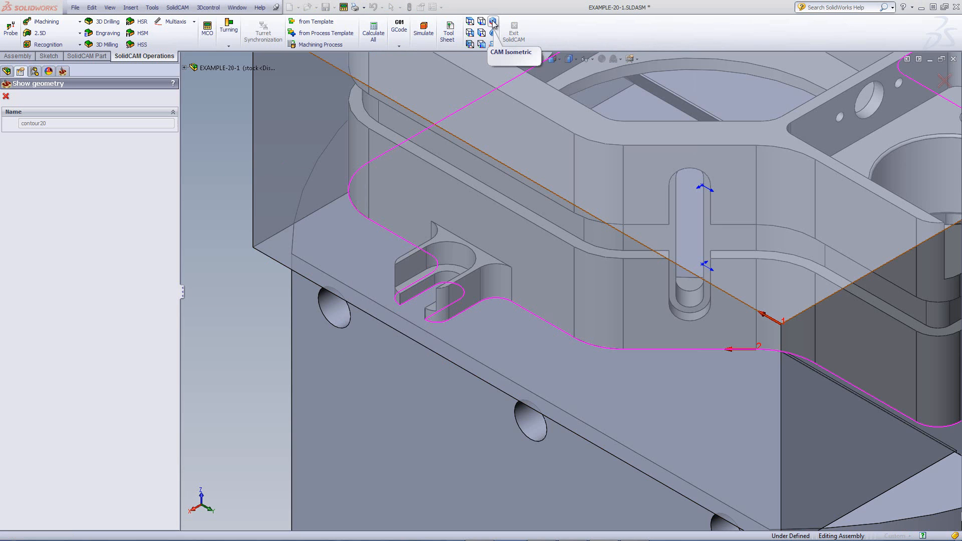
View the contour20 geometry from above, and check the face that defines the upper level of iRough_contour20
left_click(494, 22)
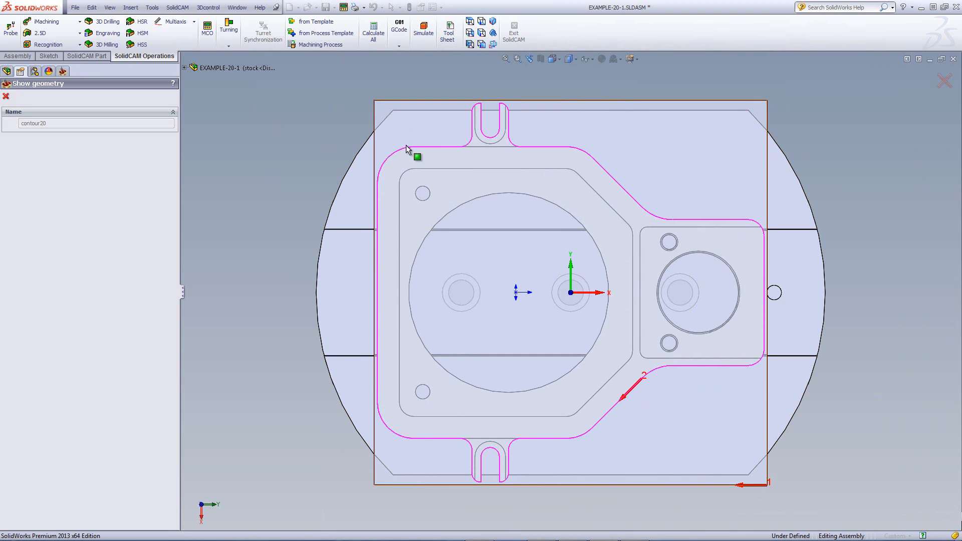
left_click(6, 96)
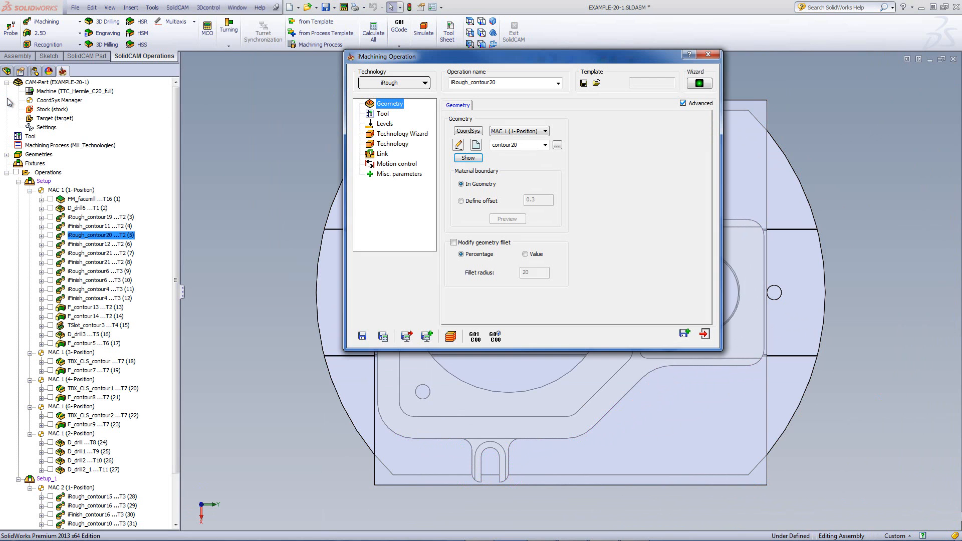
left_click(384, 124)
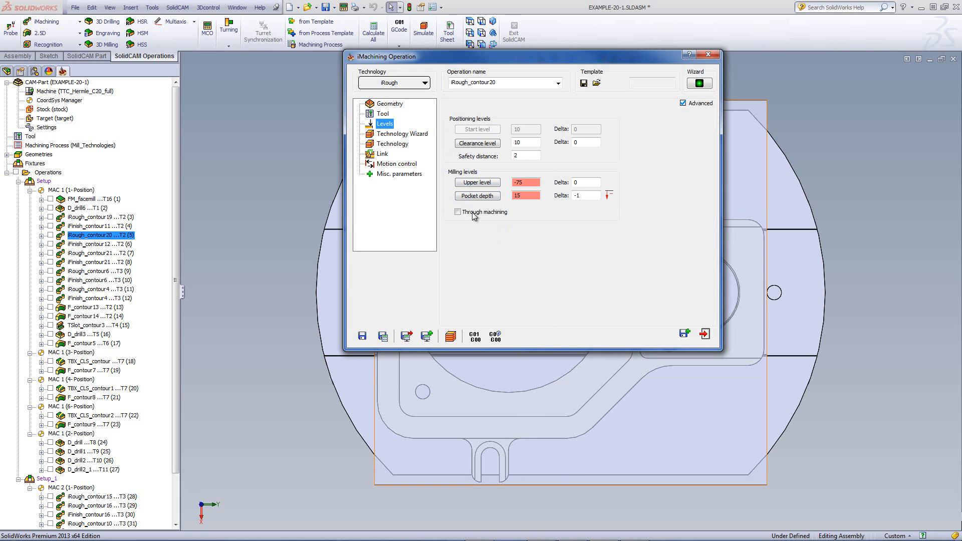
left_click(471, 183)
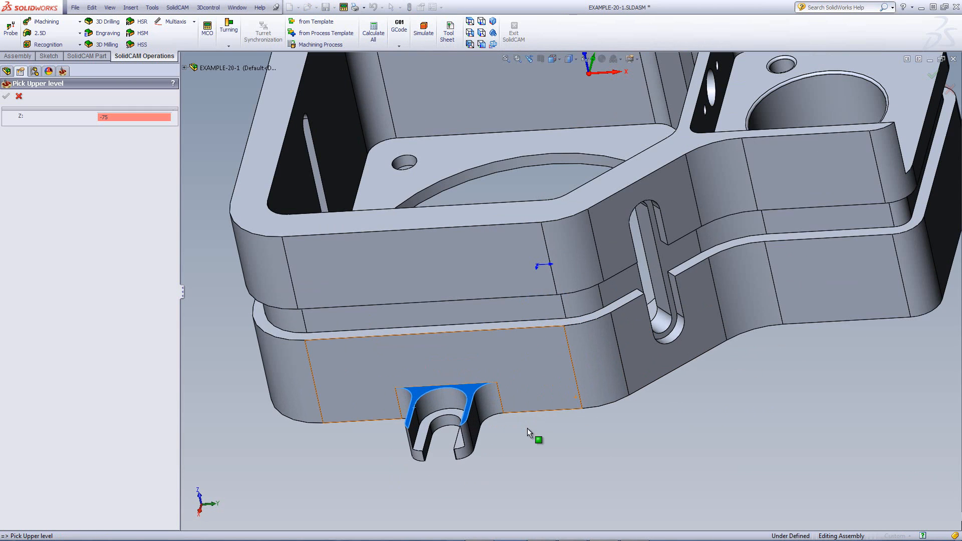
left_click(19, 97)
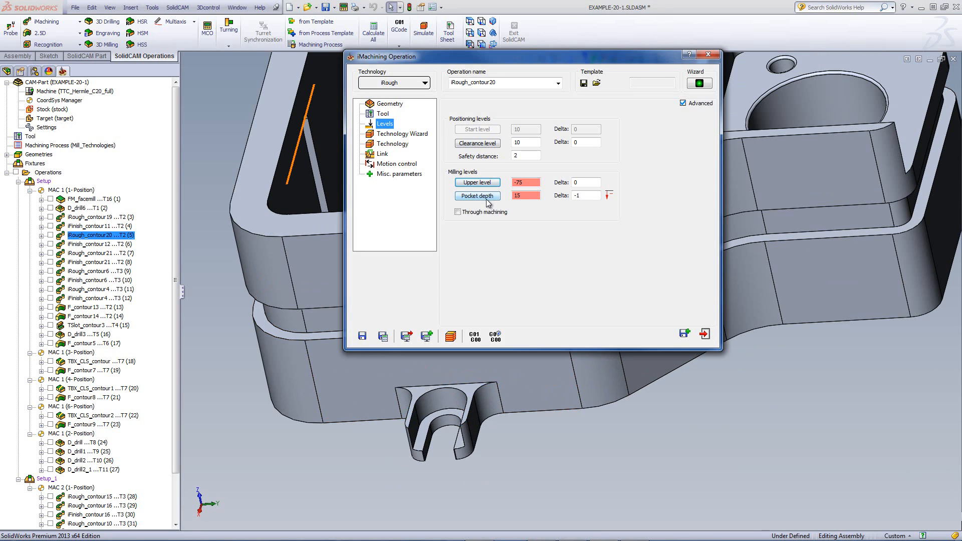
Check the face that defines the pocket depth of iRough_contour20, its depth delta and the Technology Wizard cutting conditions
left_click(486, 197)
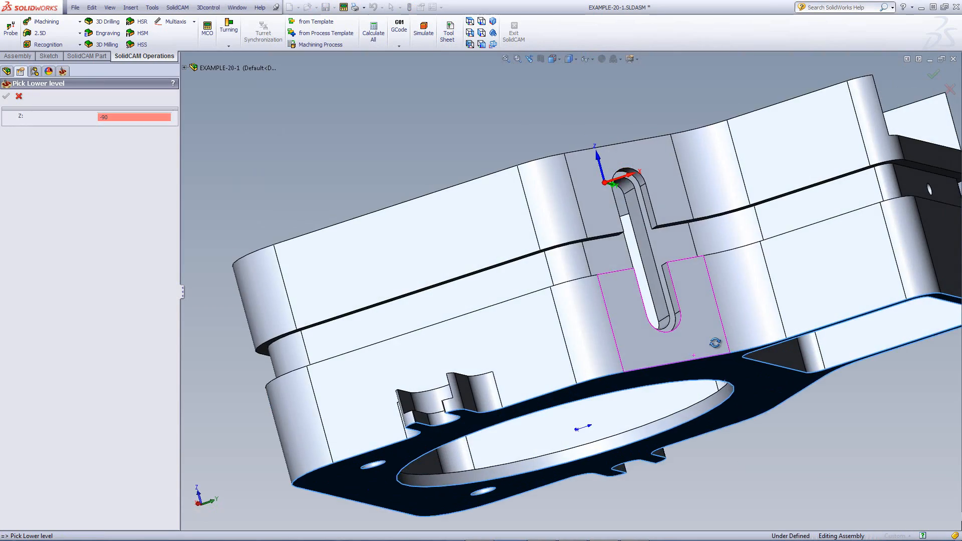
middle_click_drag(715, 343, 732, 429)
left_click(19, 96)
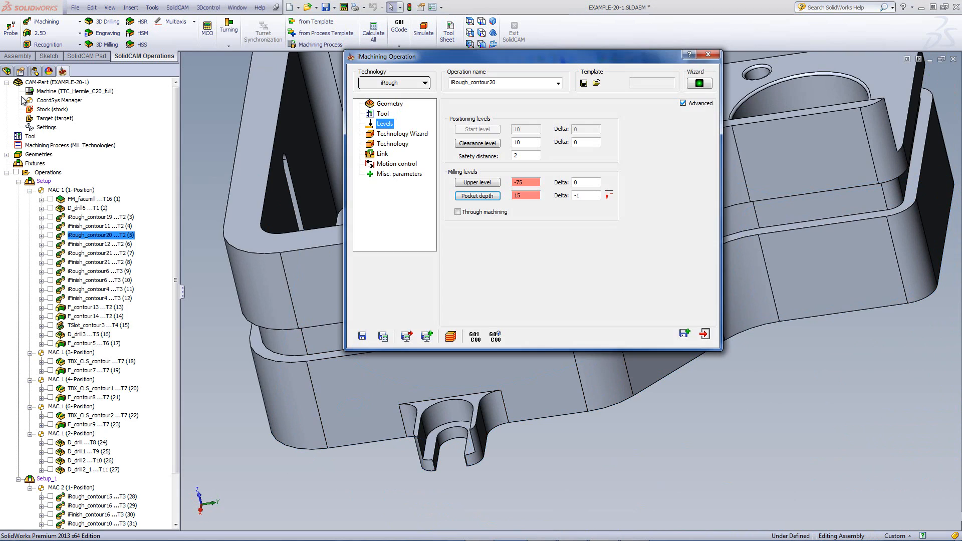
left_click(588, 196)
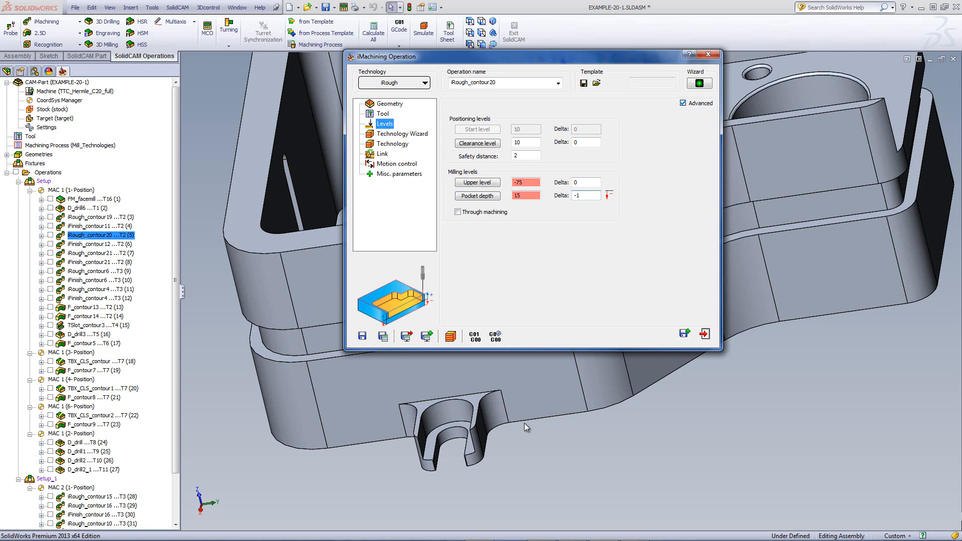
left_click(399, 135)
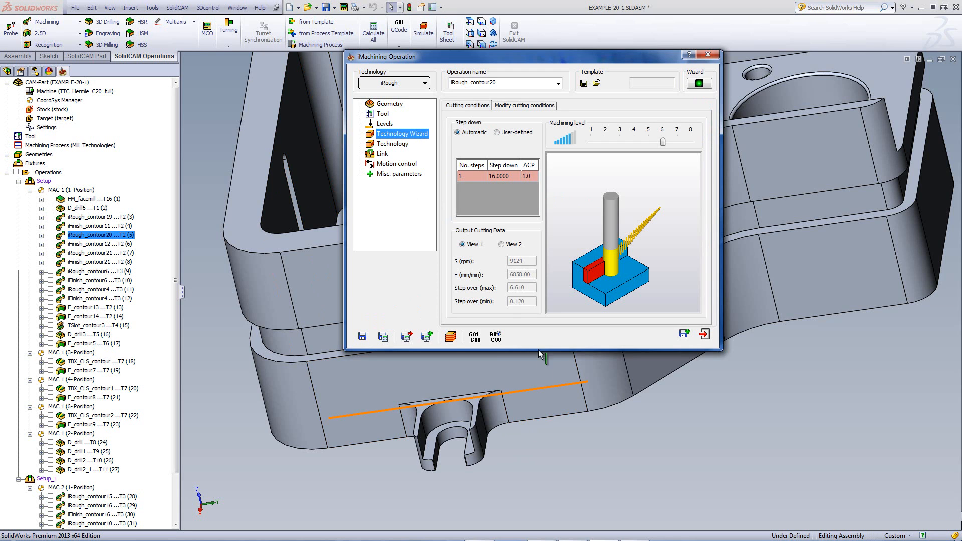
Simulate iRough_contour20 in SolidVerify at a reduced simulation speed, look through the simulation data, and close the operation
left_click(451, 336)
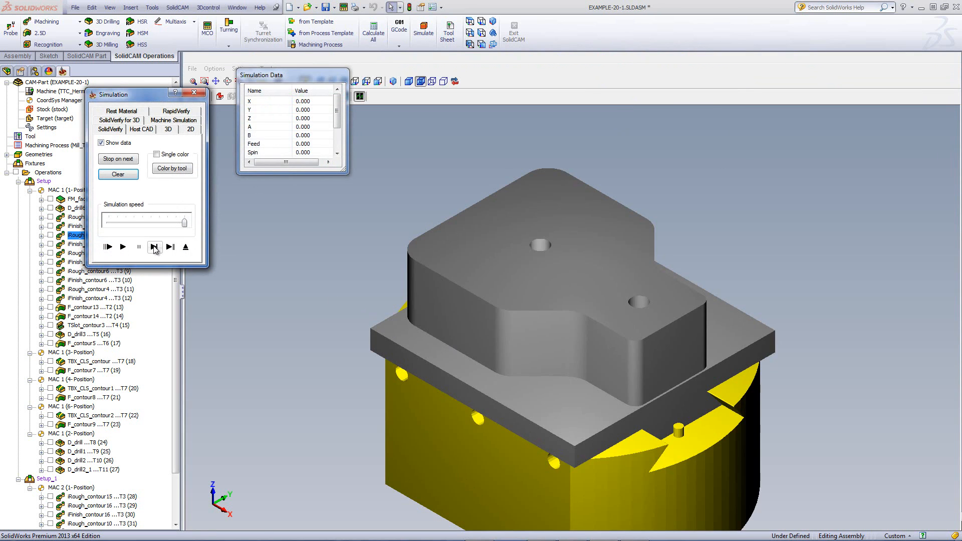
left_click(154, 247)
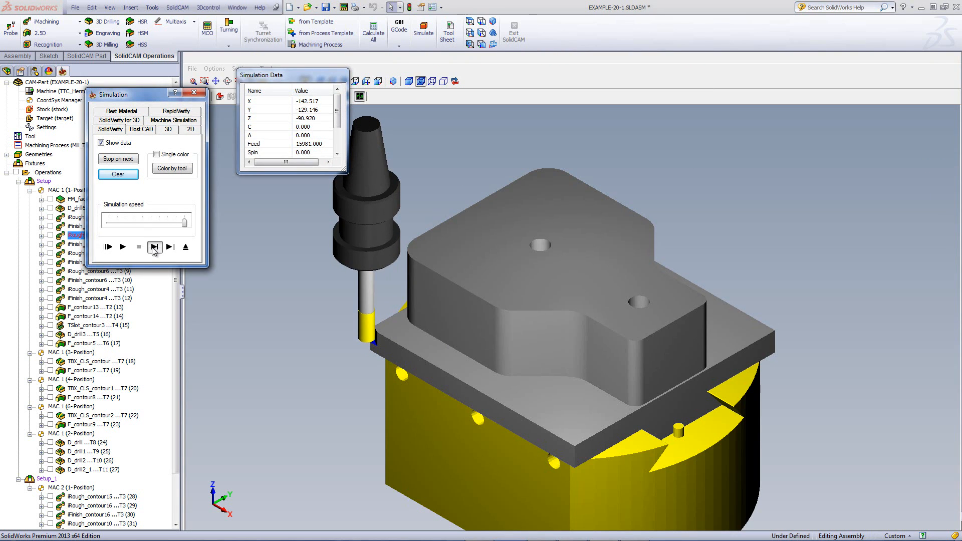
left_click_drag(185, 224, 151, 224)
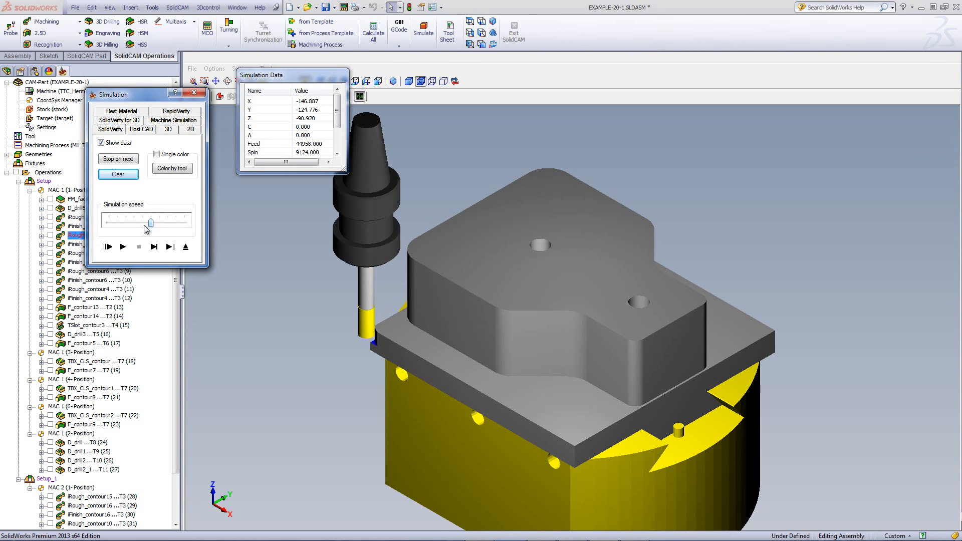
left_click(123, 247)
left_click_drag(303, 75, 288, 46)
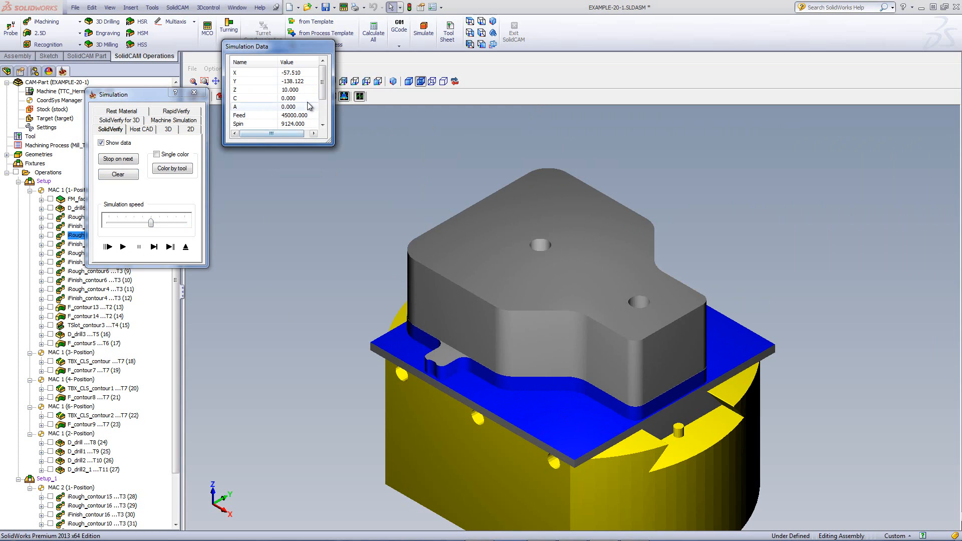
left_click_drag(322, 89, 322, 111)
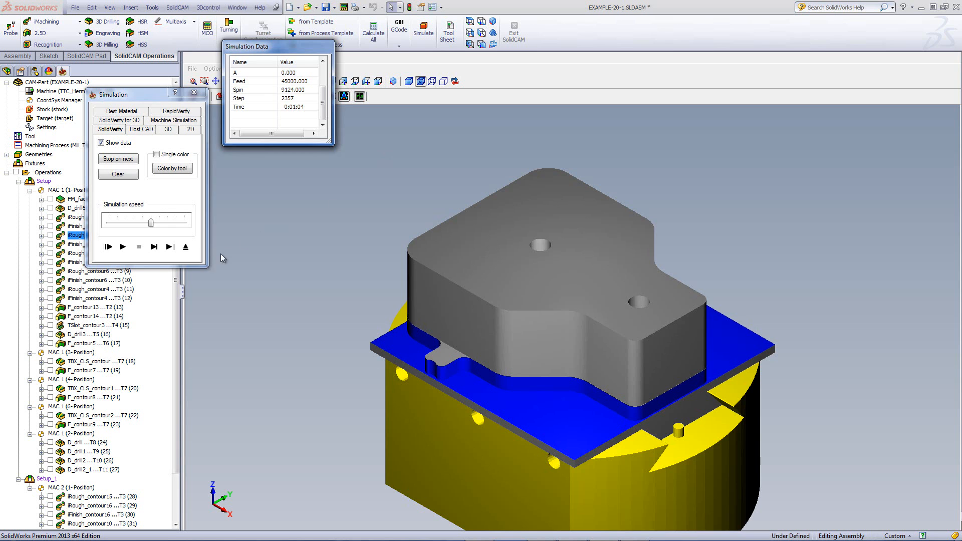
left_click(186, 247)
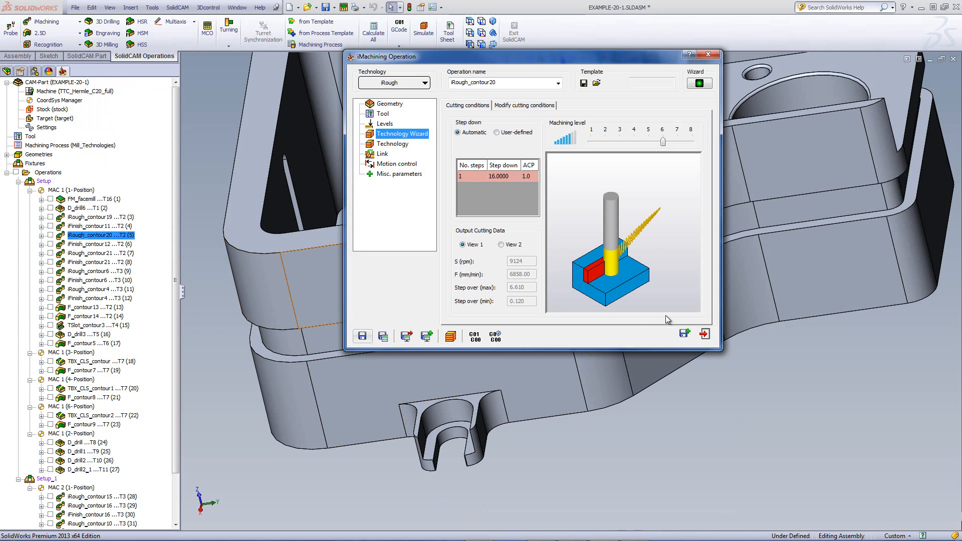
left_click(705, 334)
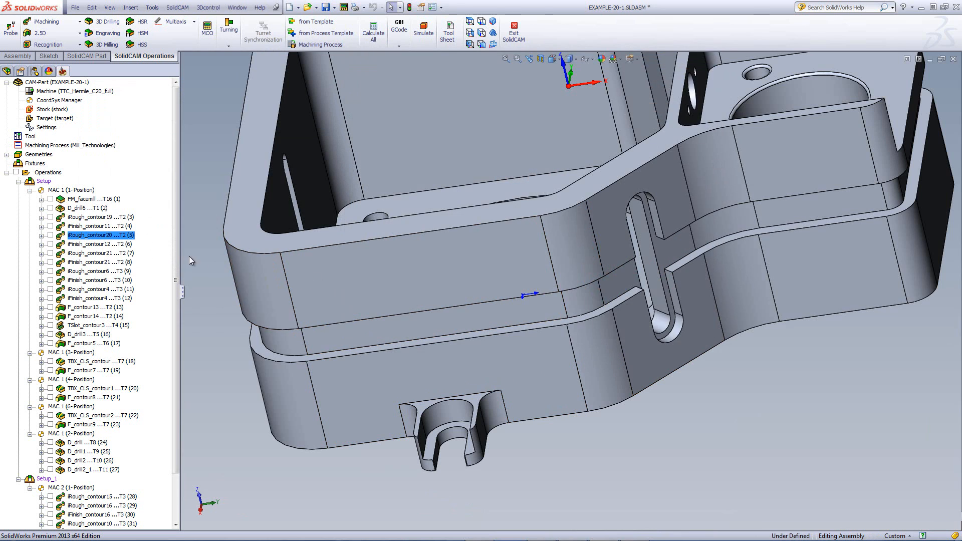
Simulate iFinish_contour12 in SolidVerify, starting with a single step and running the rest of the finishing pass
left_click(104, 244)
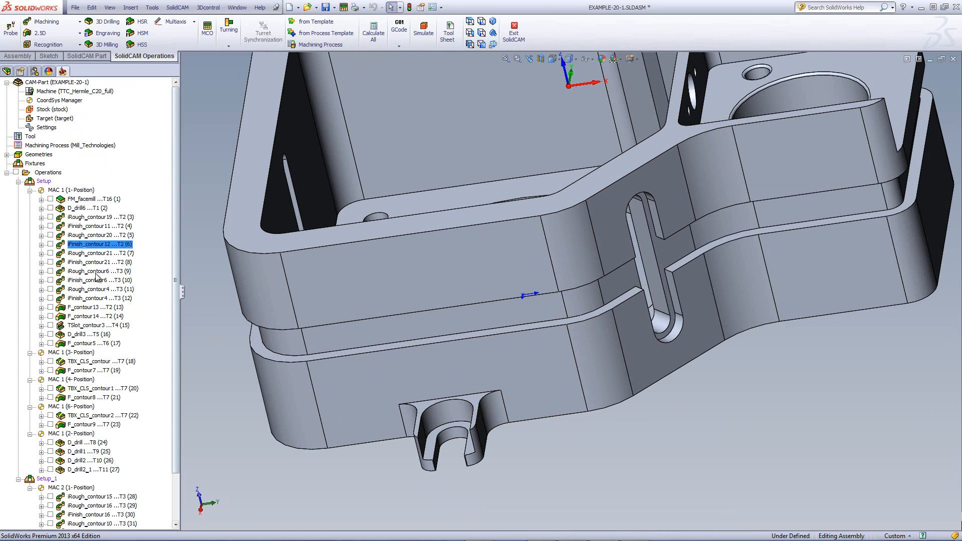
right_click(83, 246)
left_click(110, 235)
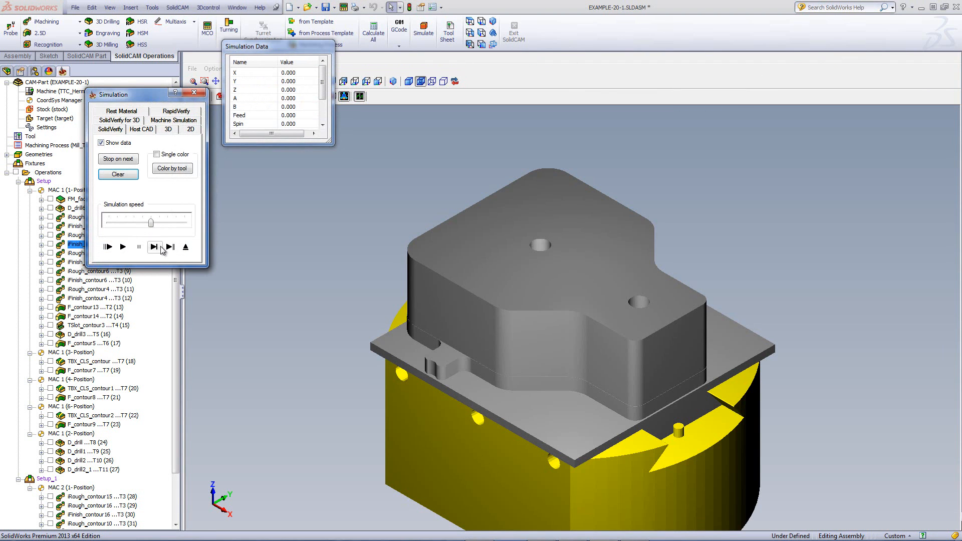
left_click(161, 248)
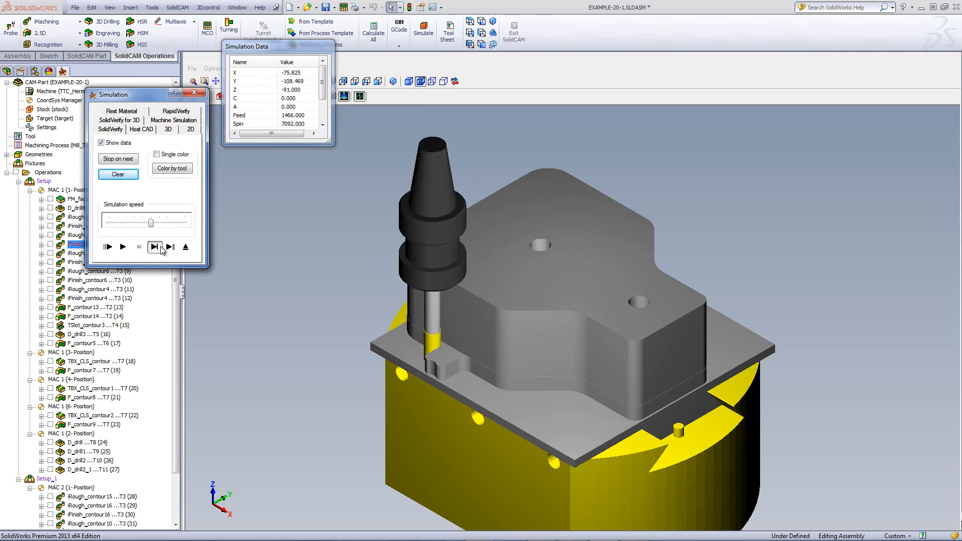
left_click(122, 247)
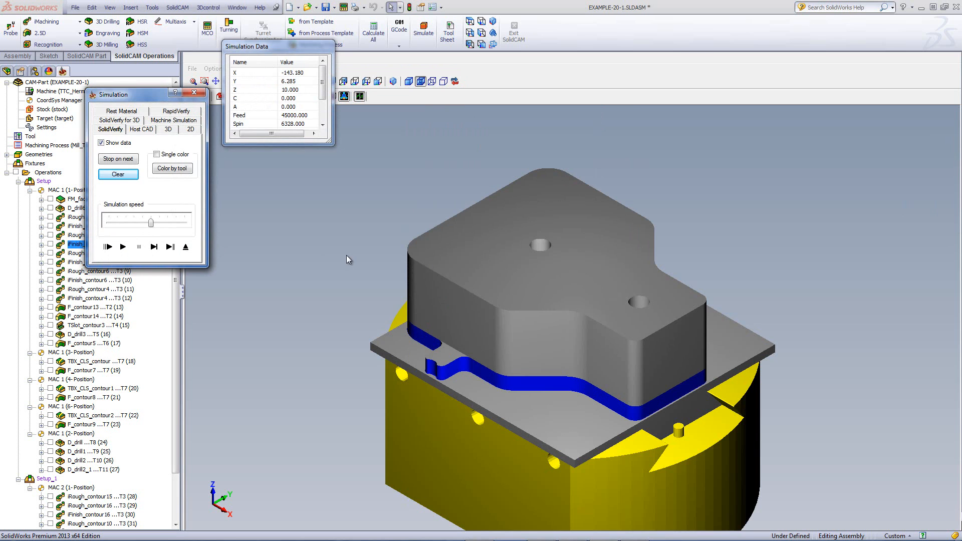
mouse_move(350, 245)
middle_mouse_down()
mouse_move(349, 219)
mouse_move(354, 243)
middle_mouse_up()
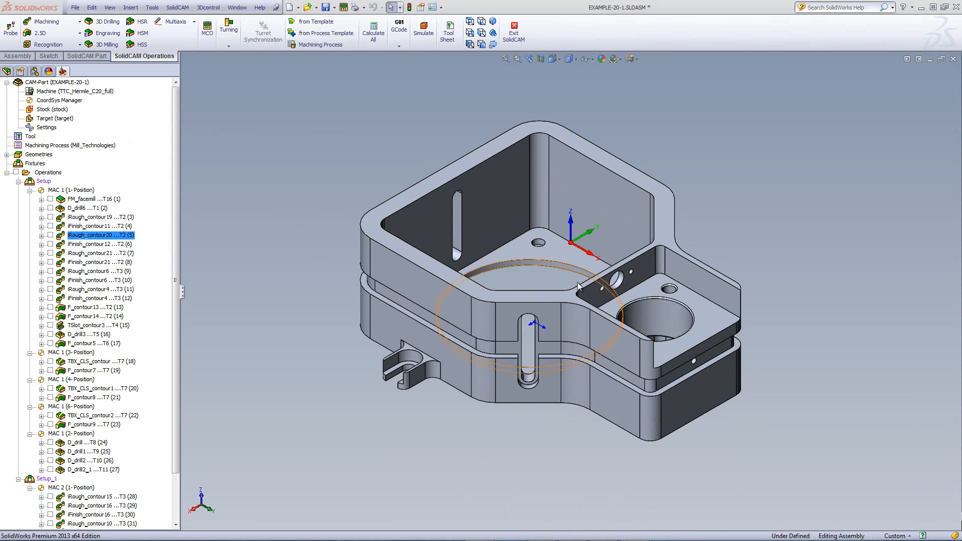
Display the iRough_contour21 toolpath in the large pocket, examine it from above and in 3D, and hide it again
left_click(50, 254)
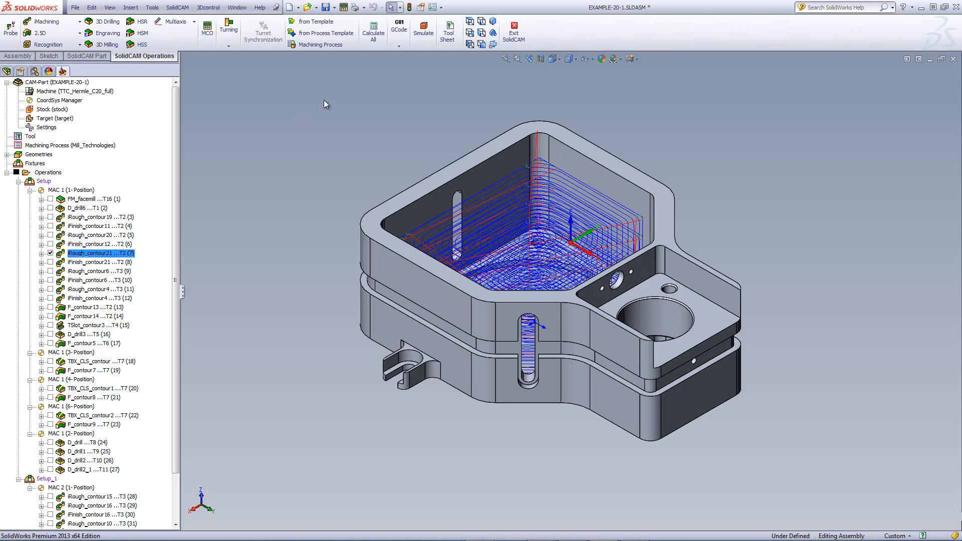
mouse_move(543, 196)
middle_mouse_down()
mouse_move(527, 291)
mouse_move(542, 216)
mouse_move(576, 213)
mouse_move(538, 198)
middle_mouse_up()
left_click(470, 21)
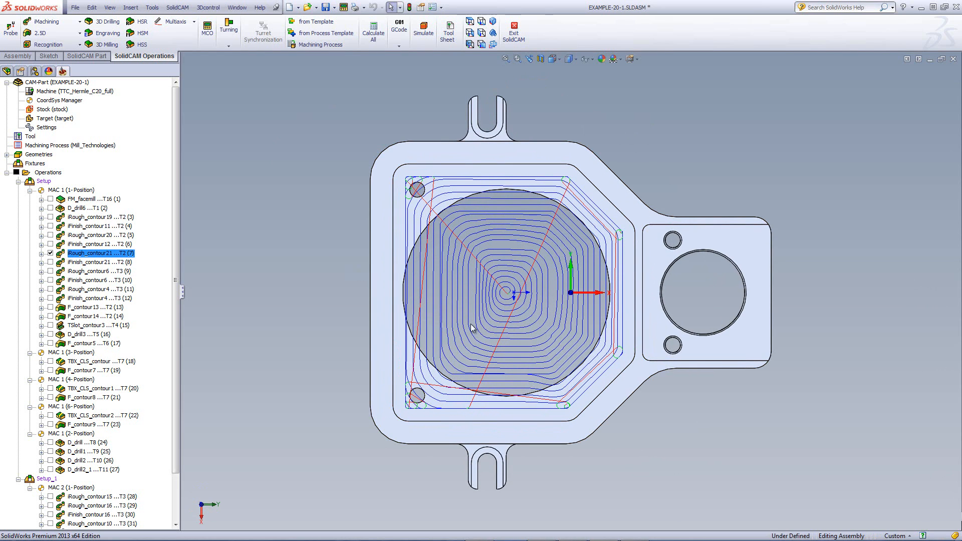
scroll(515, 310, "down", 3)
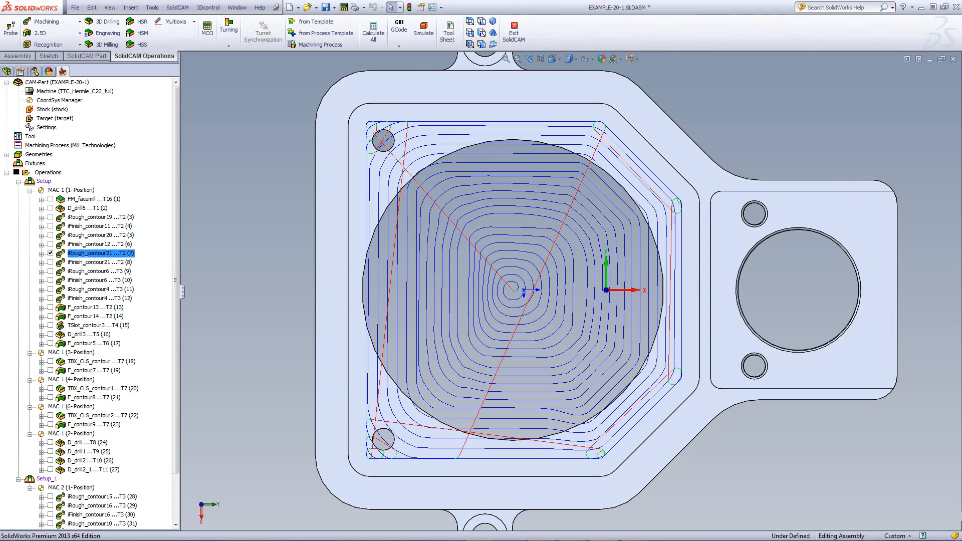
middle_click_drag(736, 330, 701, 213)
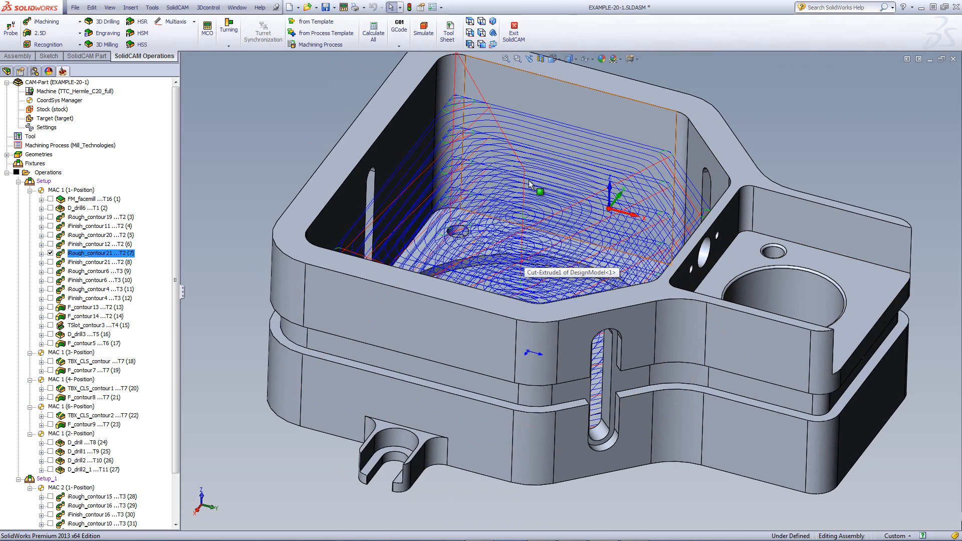
left_click(50, 253)
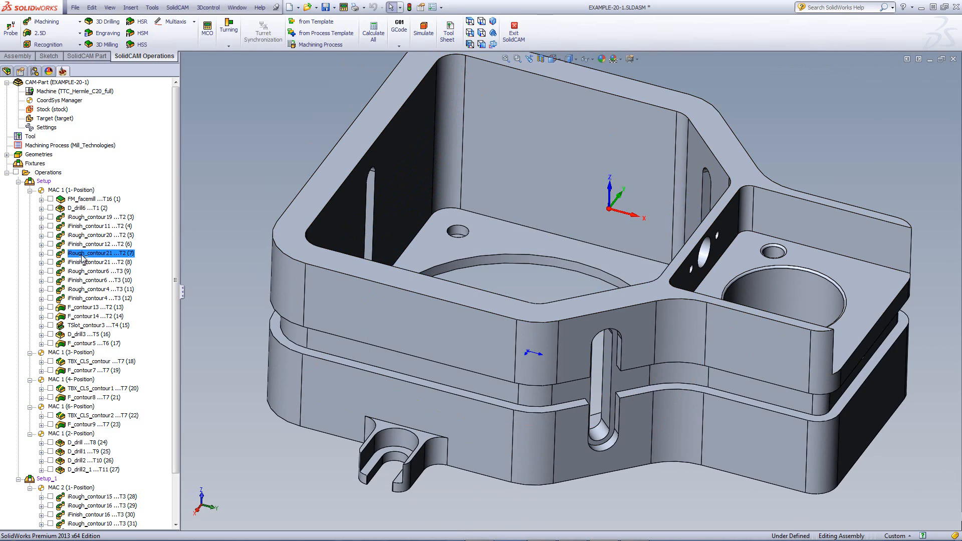
Open the iRough_contour21 operation and view its contour21 geometry on the part
double_click(83, 255)
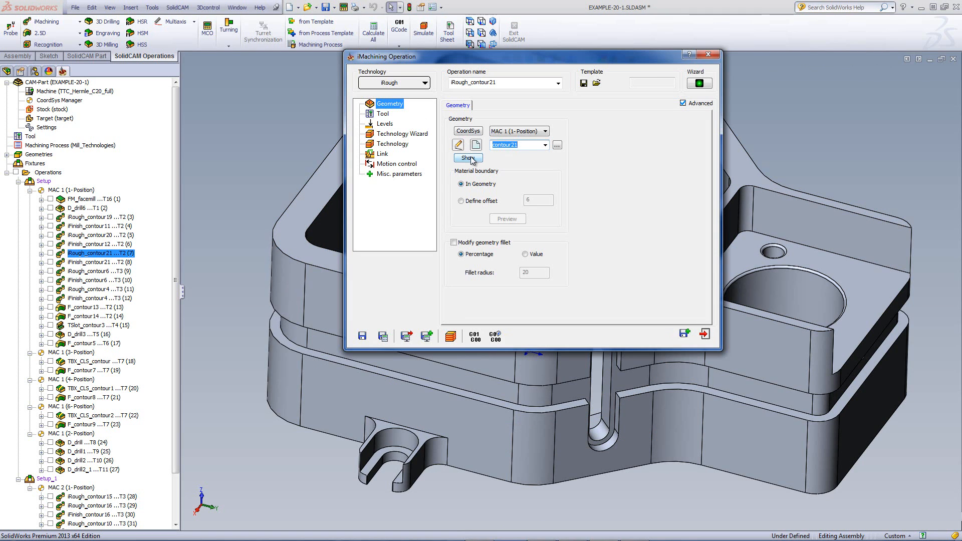
left_click(469, 158)
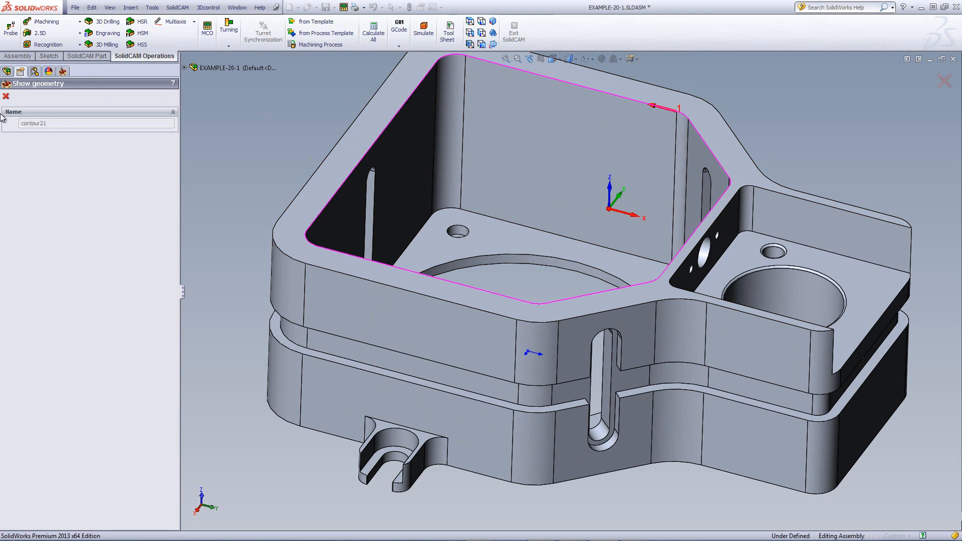
left_click(6, 96)
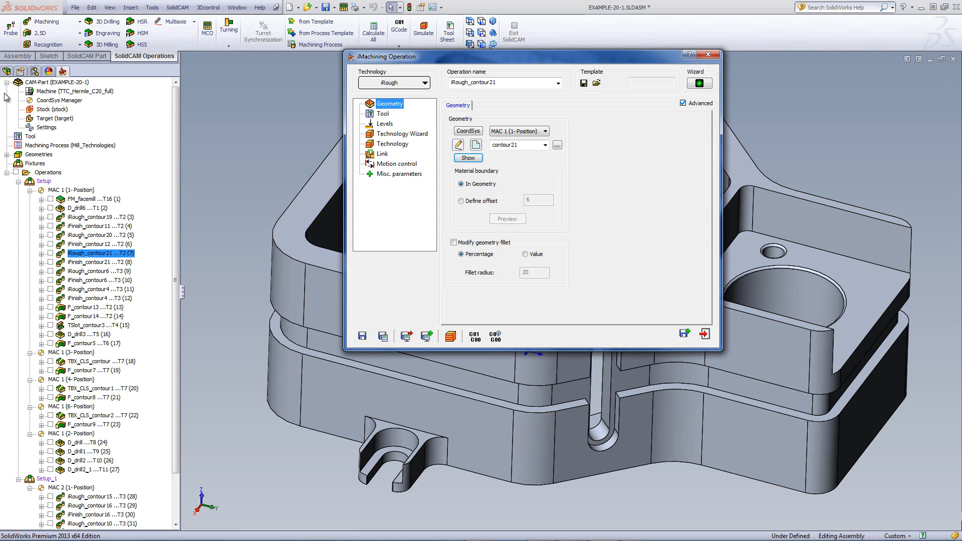
Review the tool, levels, pocket-depth face, Technology Wizard cutting conditions and link settings of iRough_contour21
left_click(390, 115)
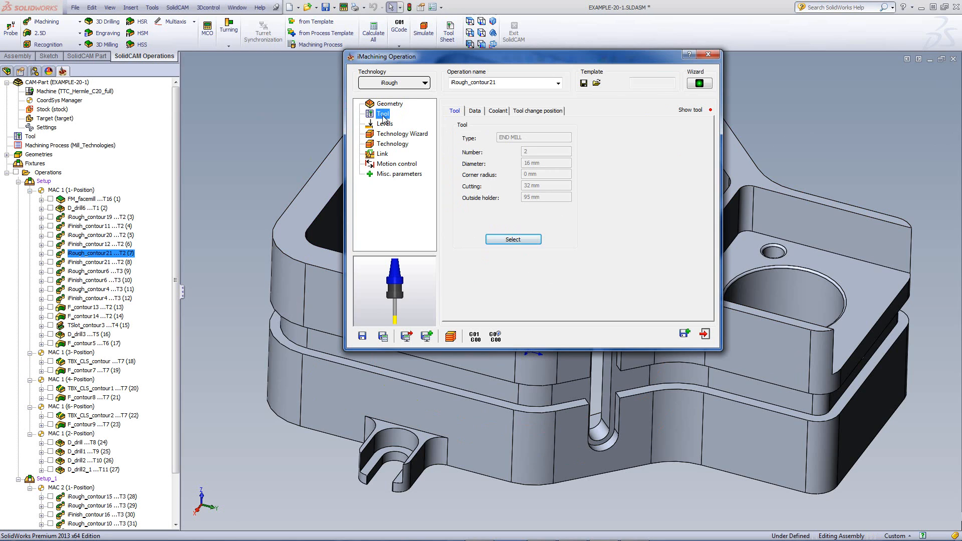
left_click(384, 126)
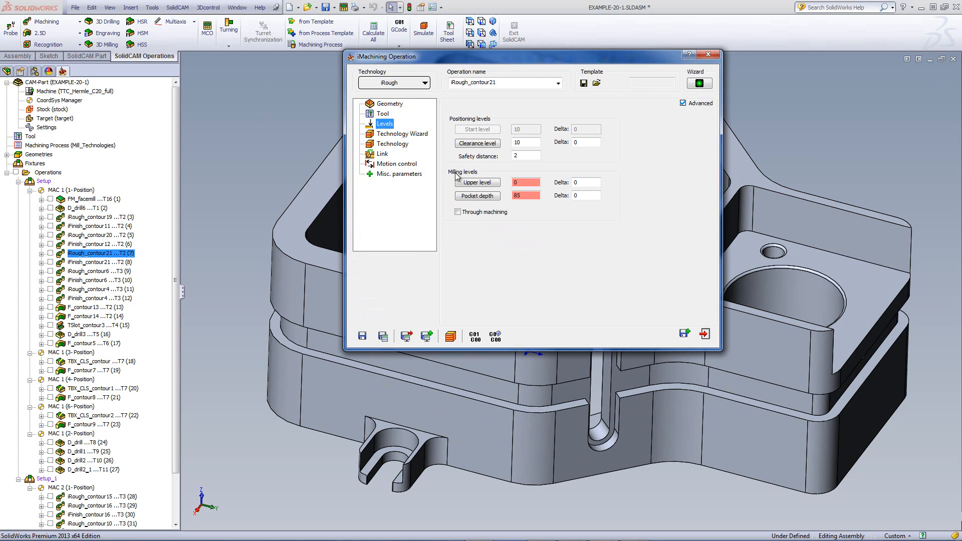
left_click(477, 196)
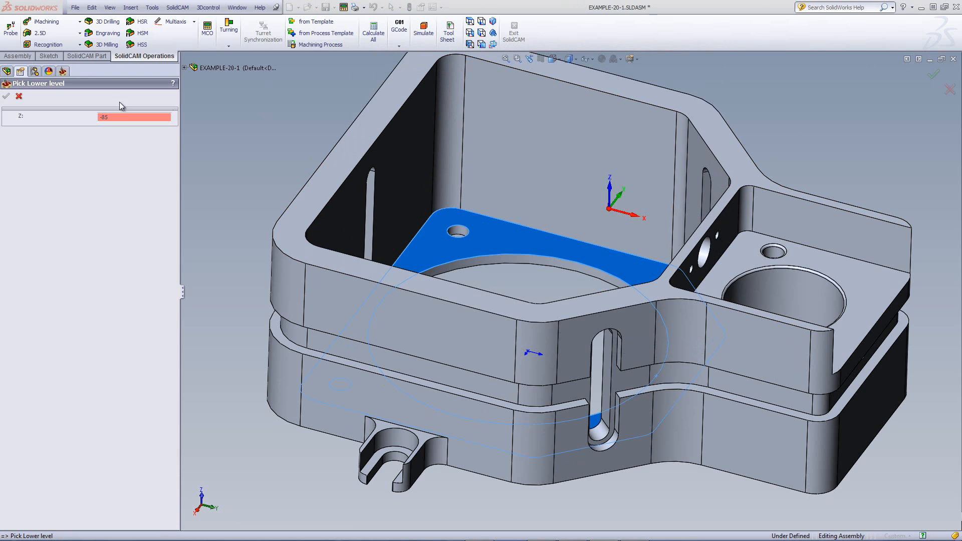
left_click(15, 95)
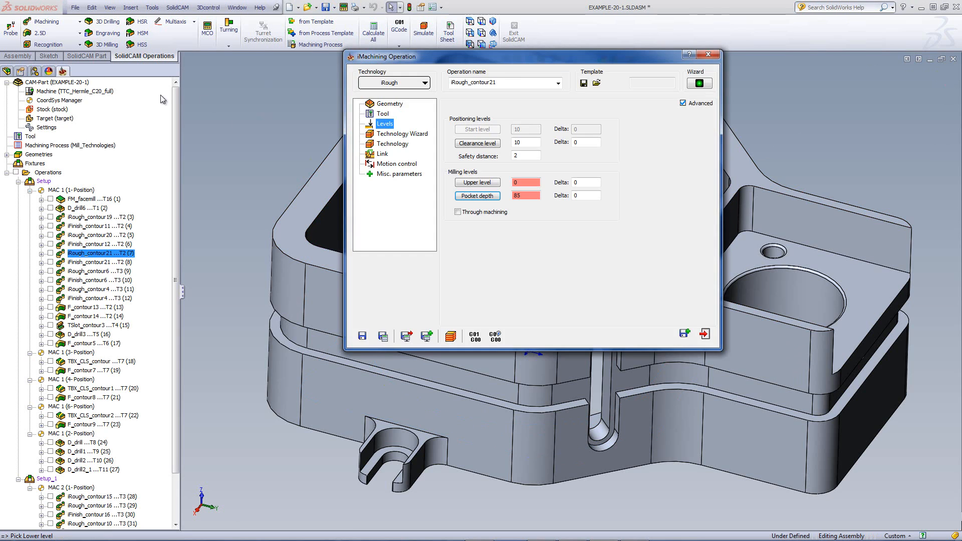
left_click(405, 134)
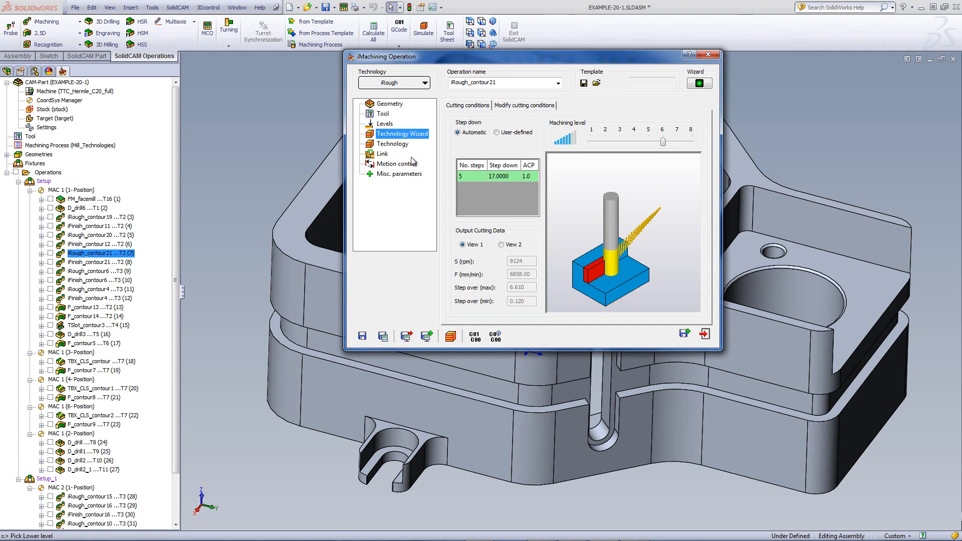
left_click(381, 155)
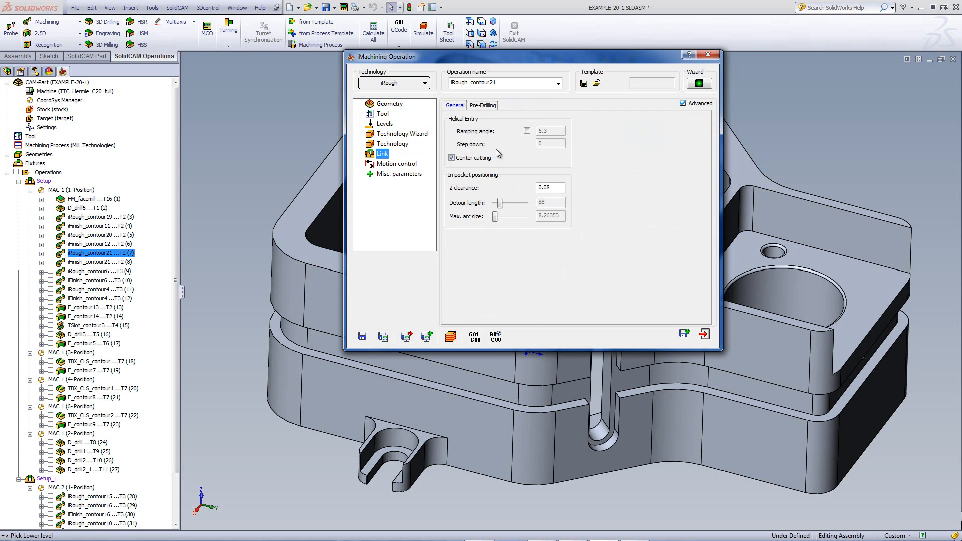
Review the pre-drilling settings of iRough_contour21 and simulate it in SolidVerify, single-stepping through the entry before running the rest, and close the operation
left_click(482, 106)
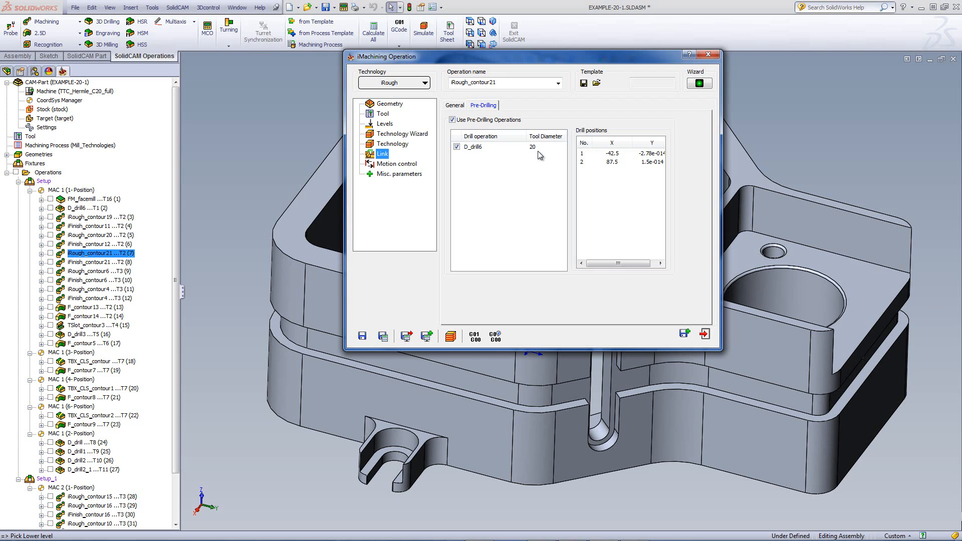
left_click(450, 336)
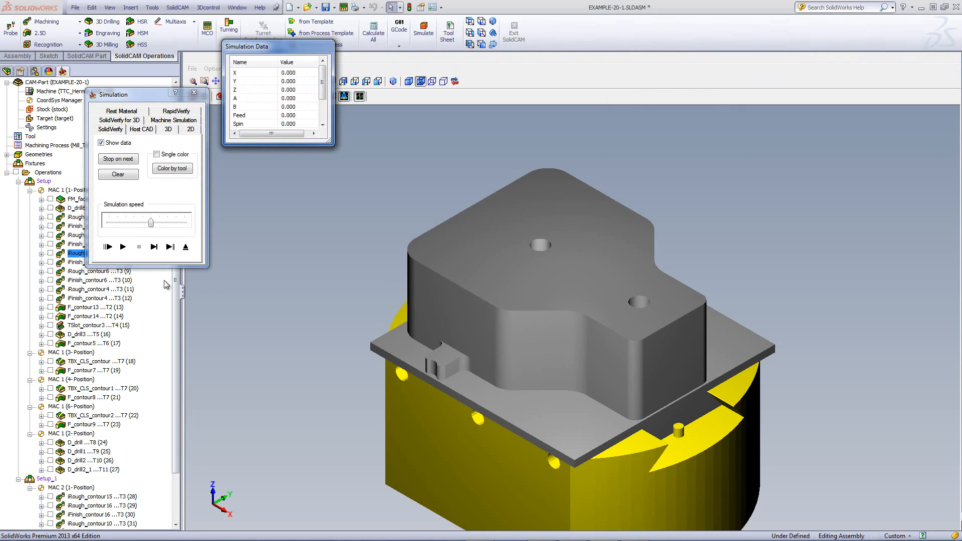
left_click(154, 247)
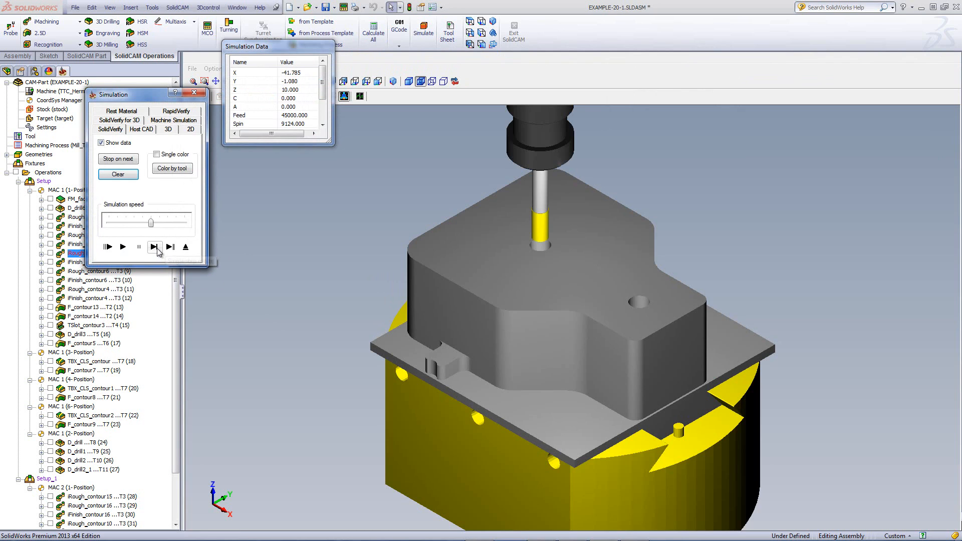
left_click(155, 247)
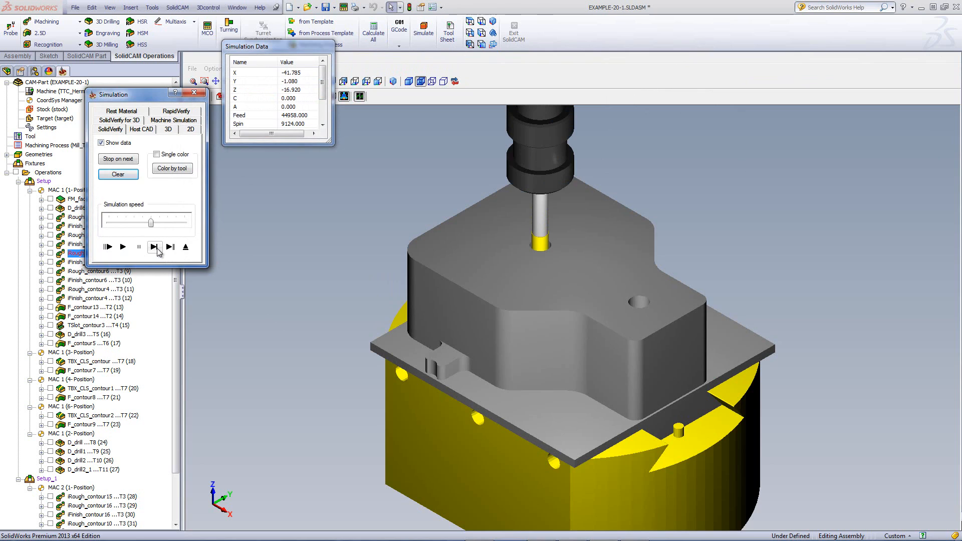
left_click(154, 247)
left_click(154, 247)
left_click(157, 248)
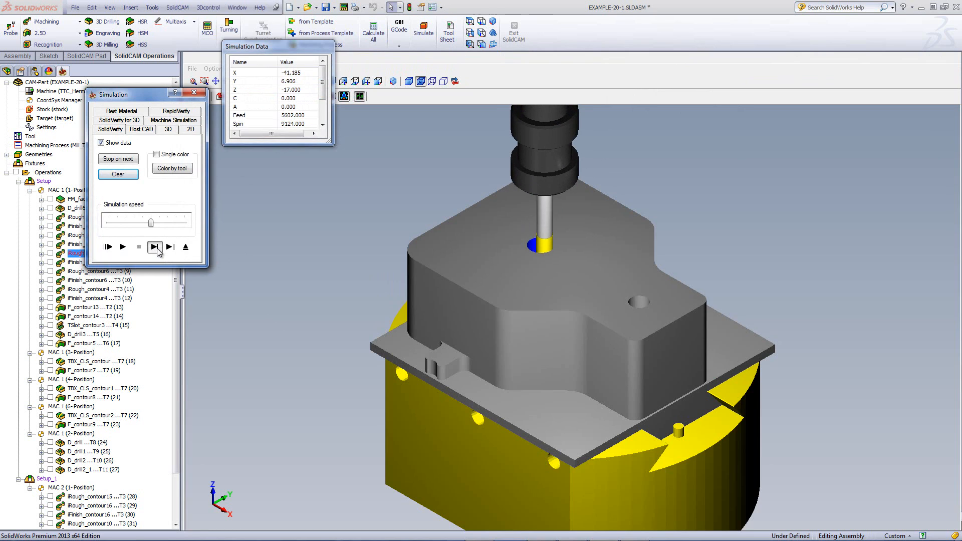
left_click(157, 248)
left_click(157, 248)
left_click(157, 248)
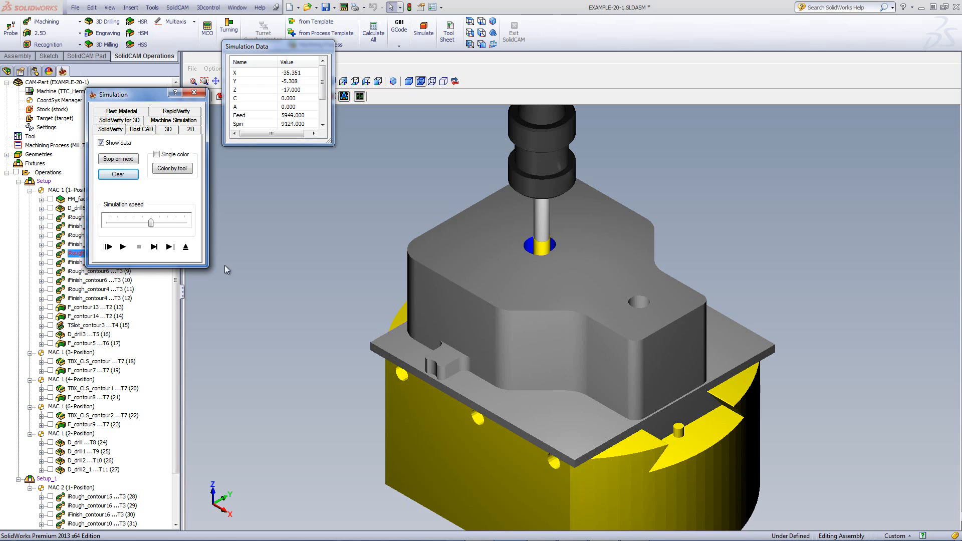
left_click(123, 246)
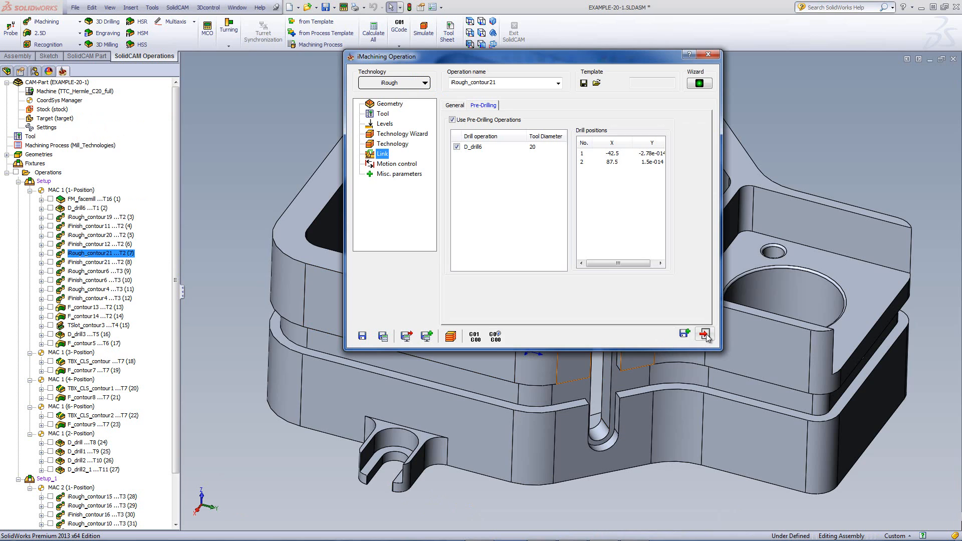
left_click(693, 334)
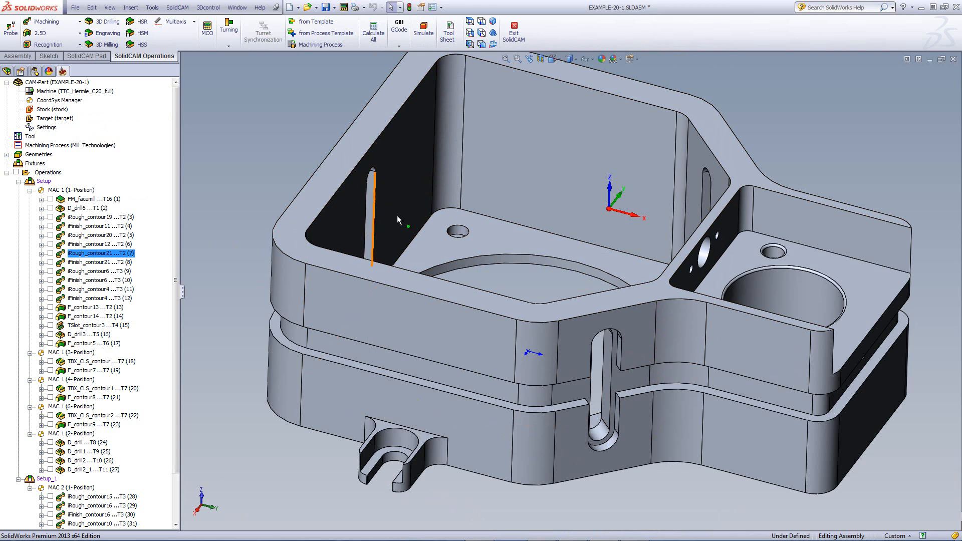
Open iFinish_contour21, simulate it in SolidVerify and examine the large pocket's walls
double_click(75, 263)
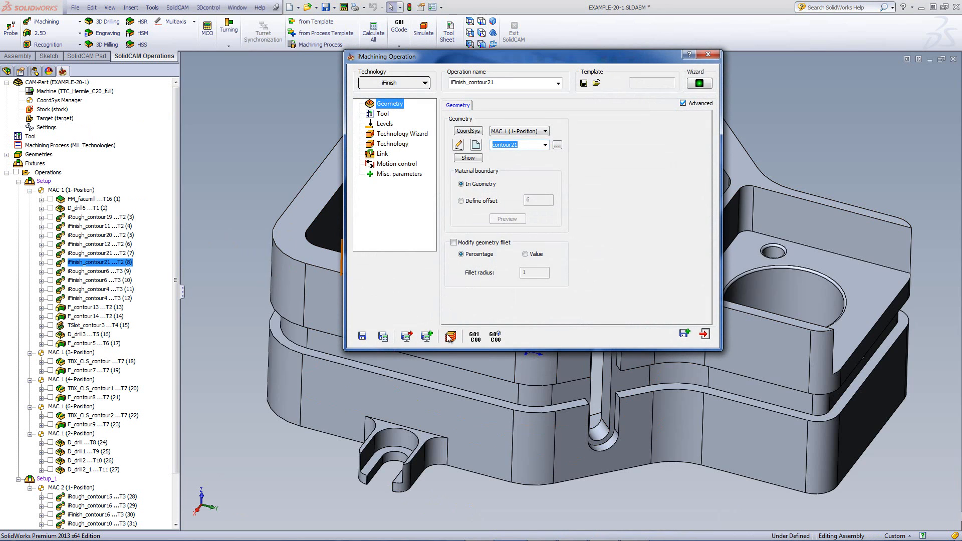
left_click(450, 337)
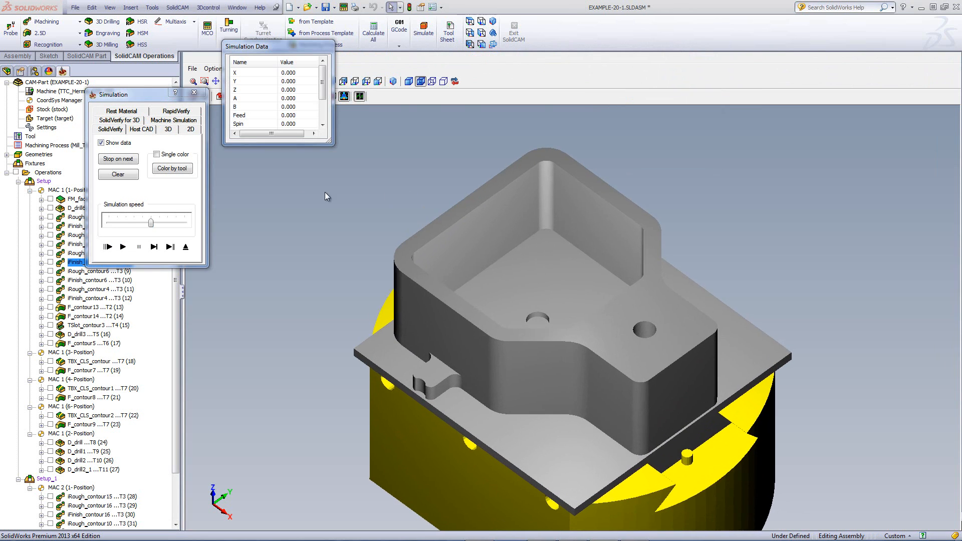
left_click(154, 247)
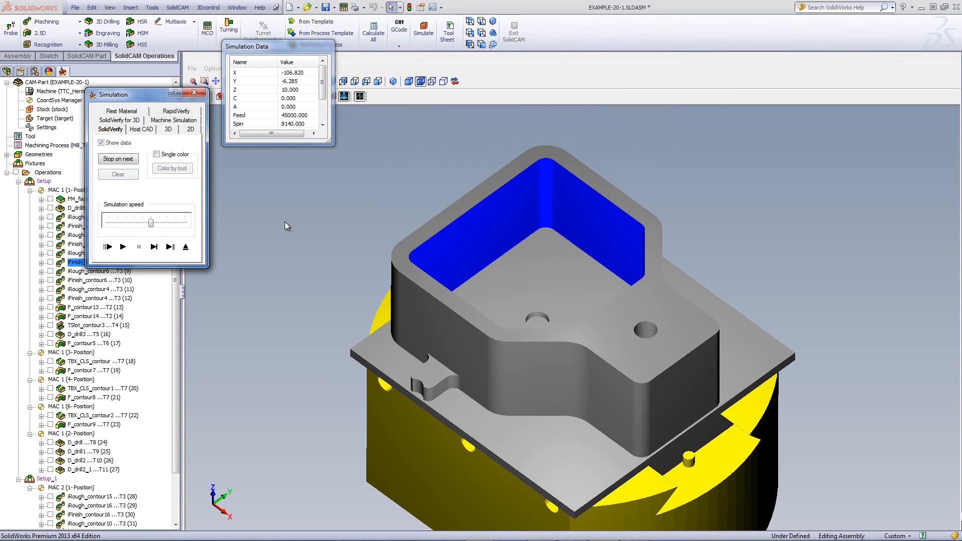
middle_click_drag(449, 245, 419, 237)
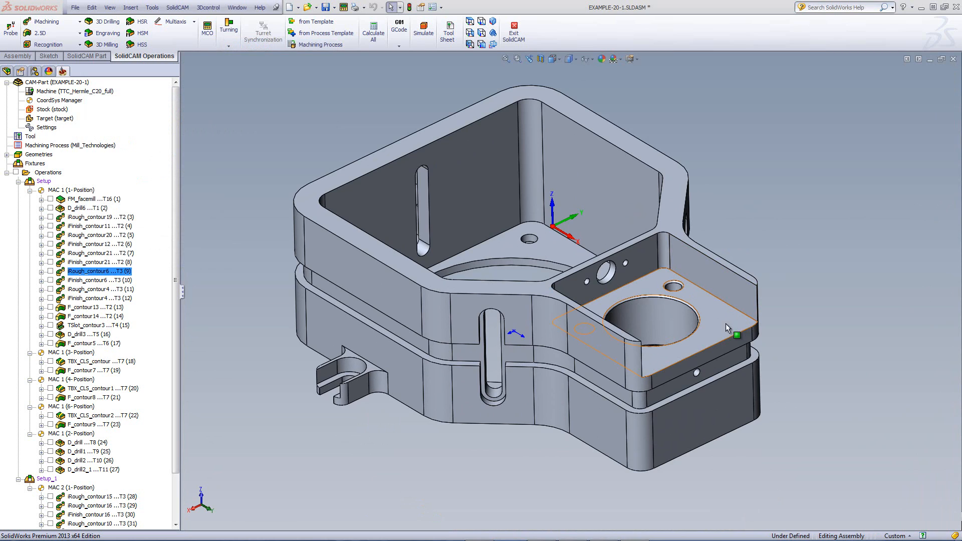
Display the toolpaths of iRough_contour6 and iFinish_contour6 one after the other and hide them again
left_click(51, 271)
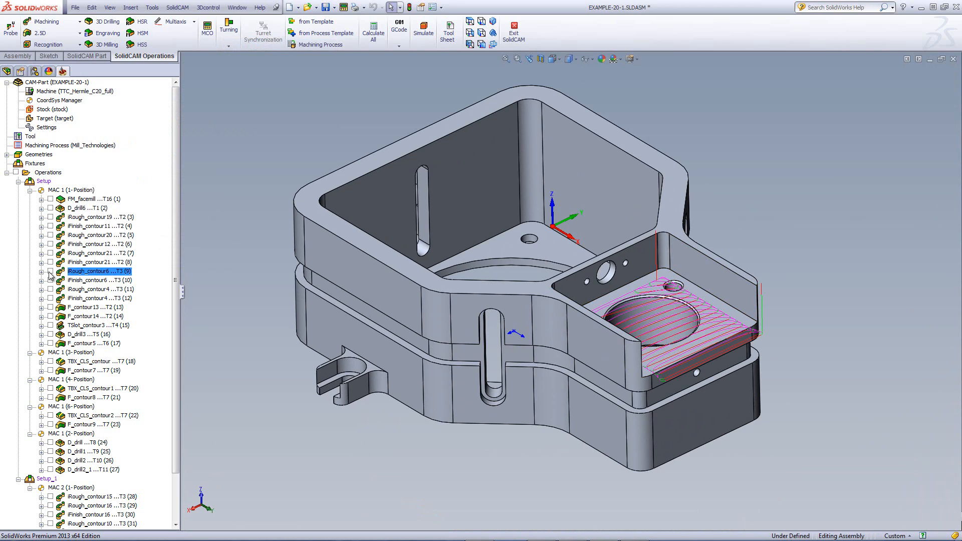
left_click(50, 271)
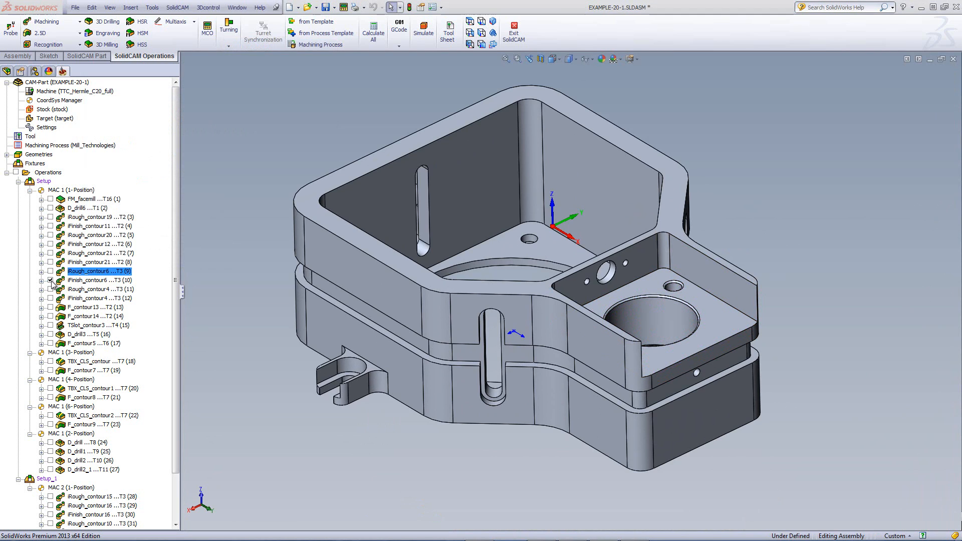
left_click(51, 280)
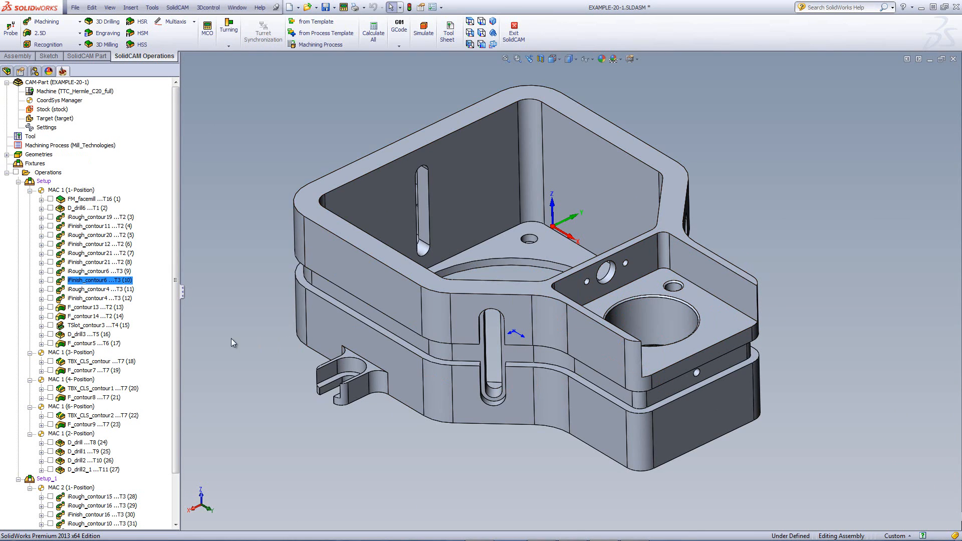
Display the iRough_contour4 and iFinish_contour4 toolpaths in the round bore one after the other, examine them from above, and hide them again
left_click(51, 290)
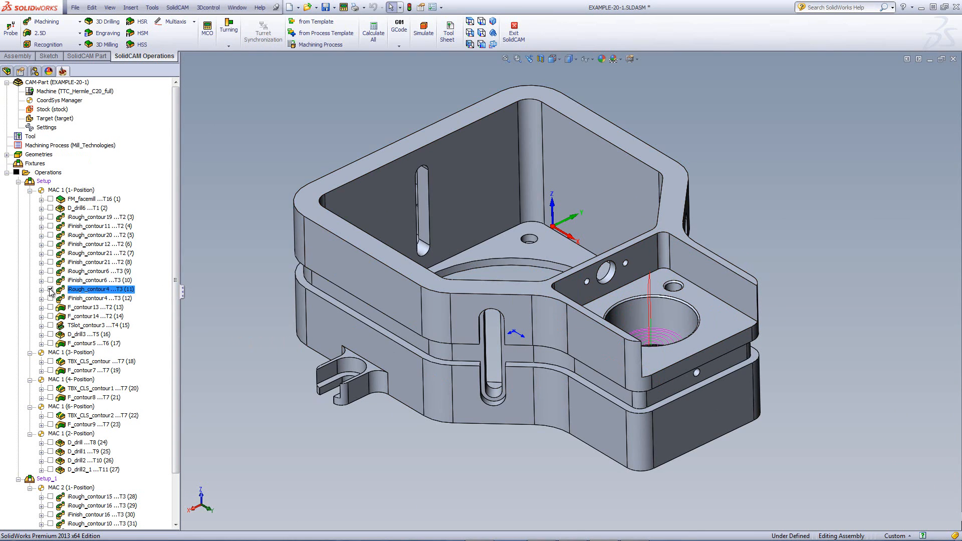
middle_click_drag(540, 255, 555, 284)
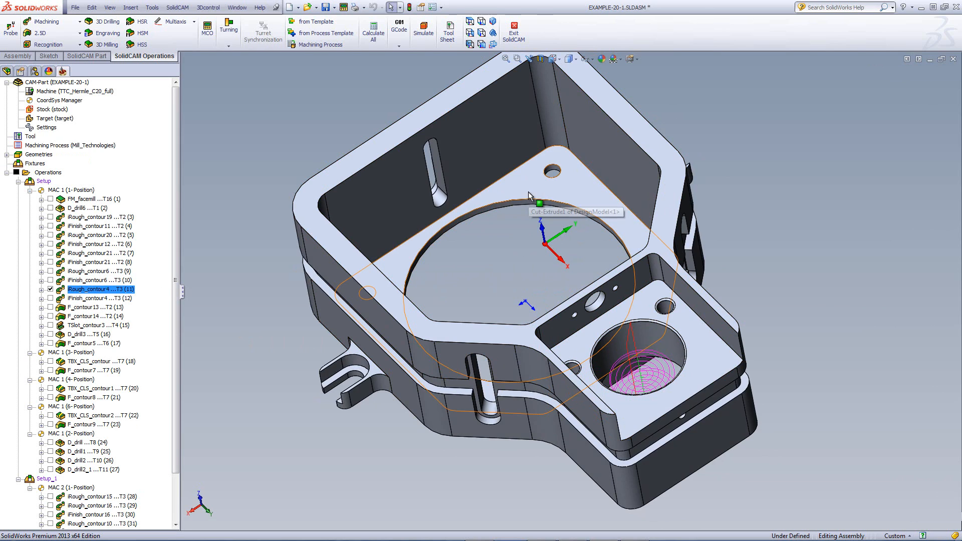
left_click(50, 289)
left_click(50, 299)
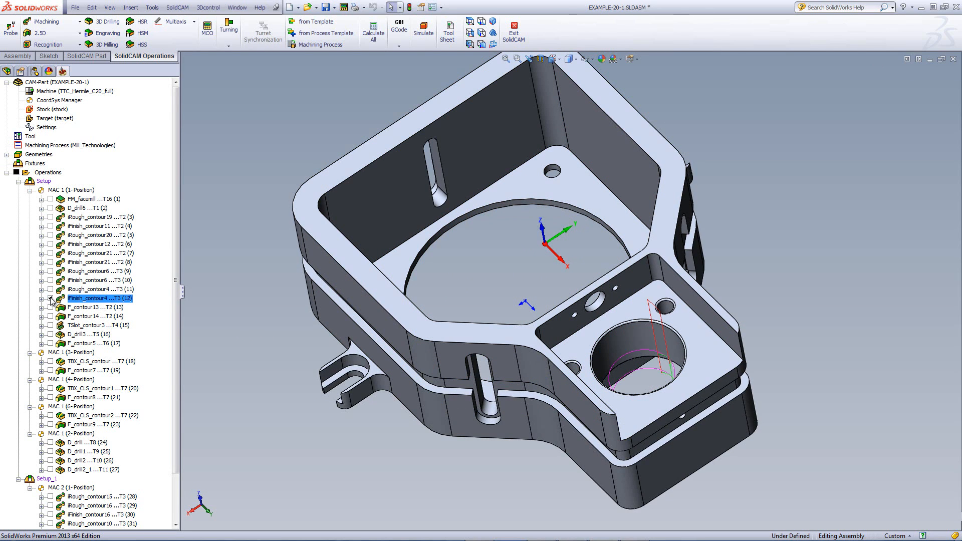
left_click(50, 298)
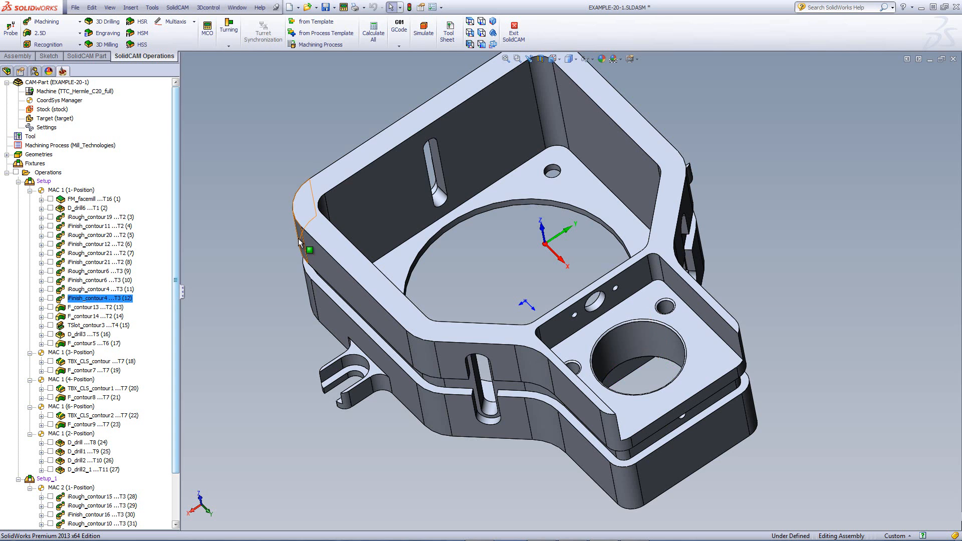
middle_click_drag(299, 242, 310, 175)
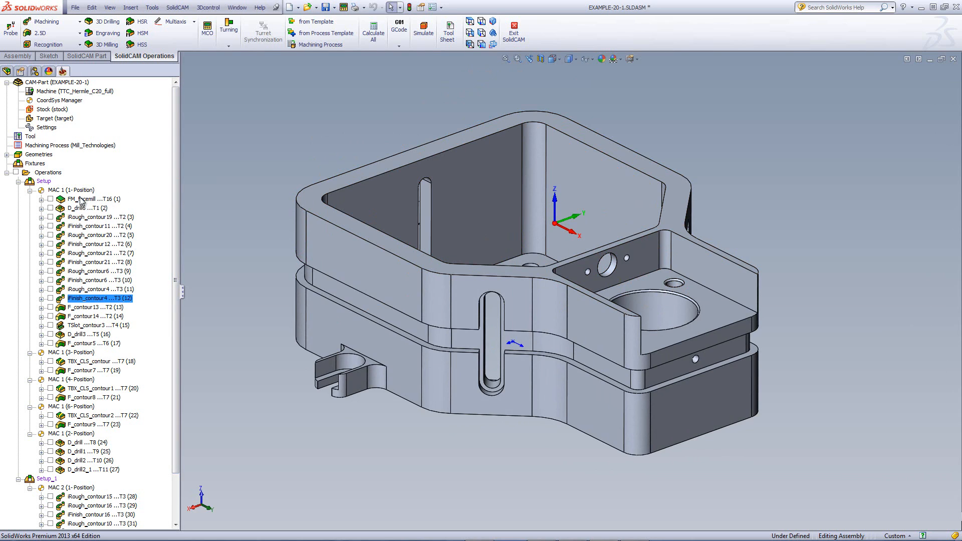
Simulate the operations from iRough_contour19 through iFinish_contour4 together on the part in Host CAD mode
left_click(86, 218)
left_click(103, 299, "shift")
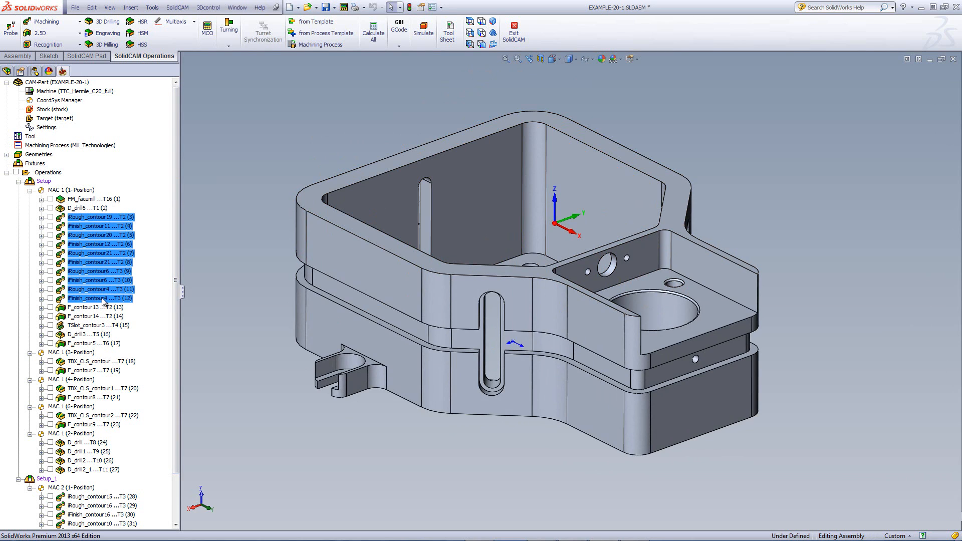
right_click(101, 297)
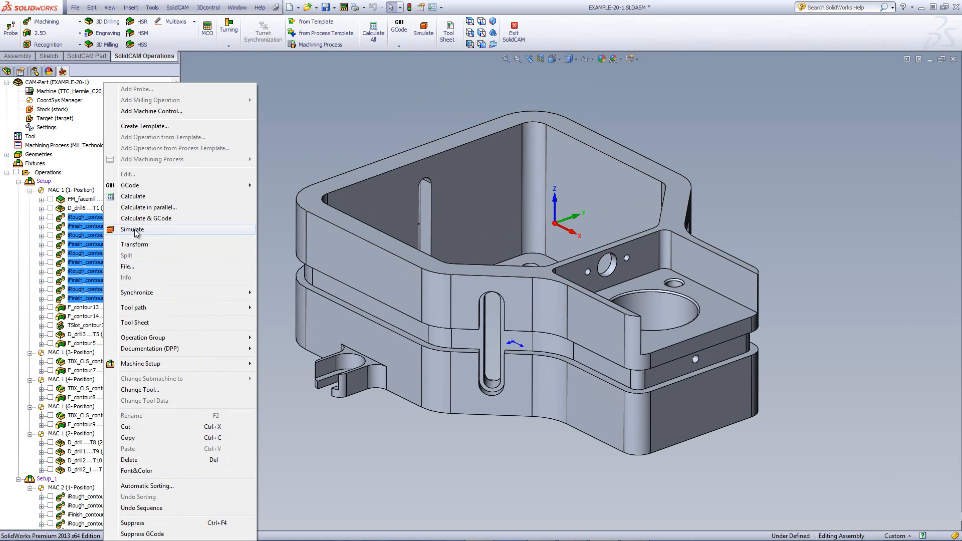
left_click(122, 232)
left_click(123, 247)
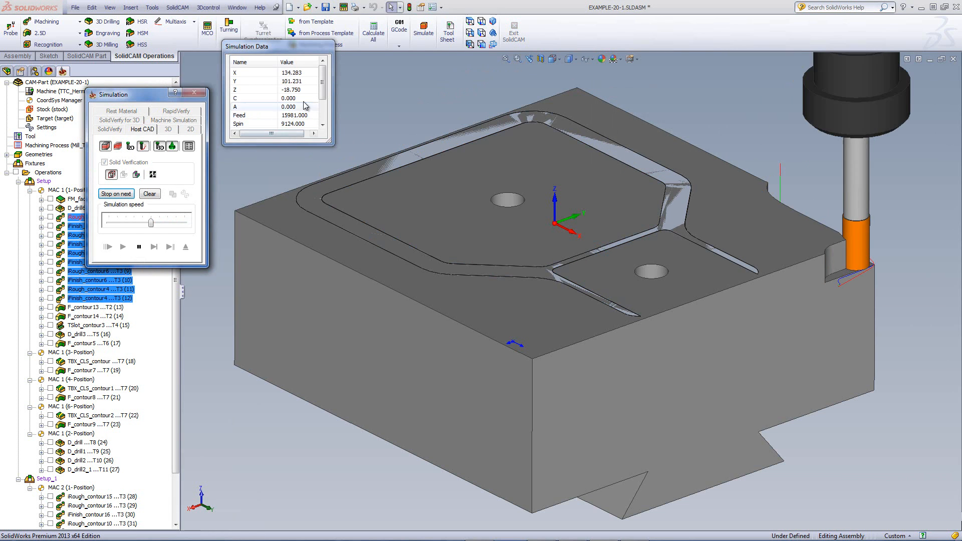
scroll(322, 106, "down", 1)
scroll(322, 105, "down", 1)
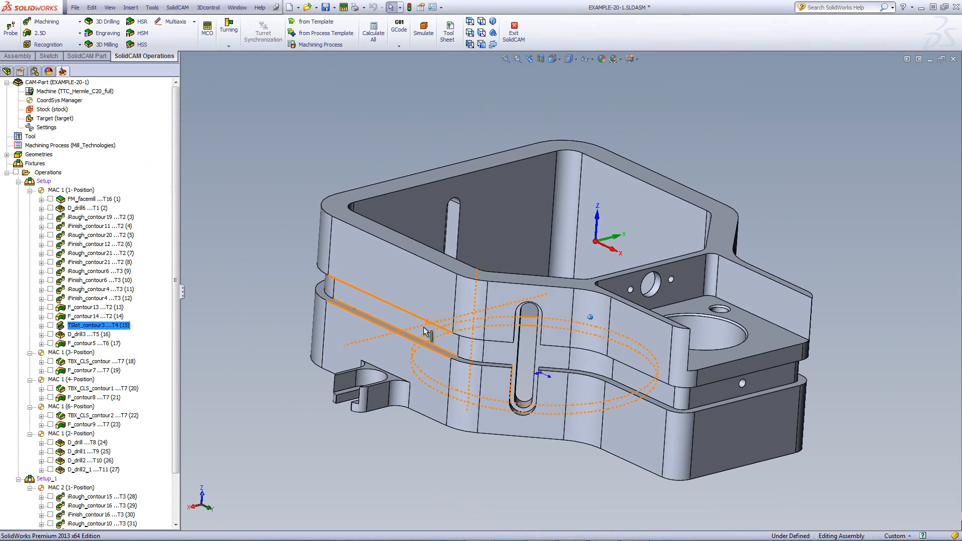
Examine the groove around the part, open the TSlot_contour3 operation and view its contour3 geometry on the model
left_click(394, 319)
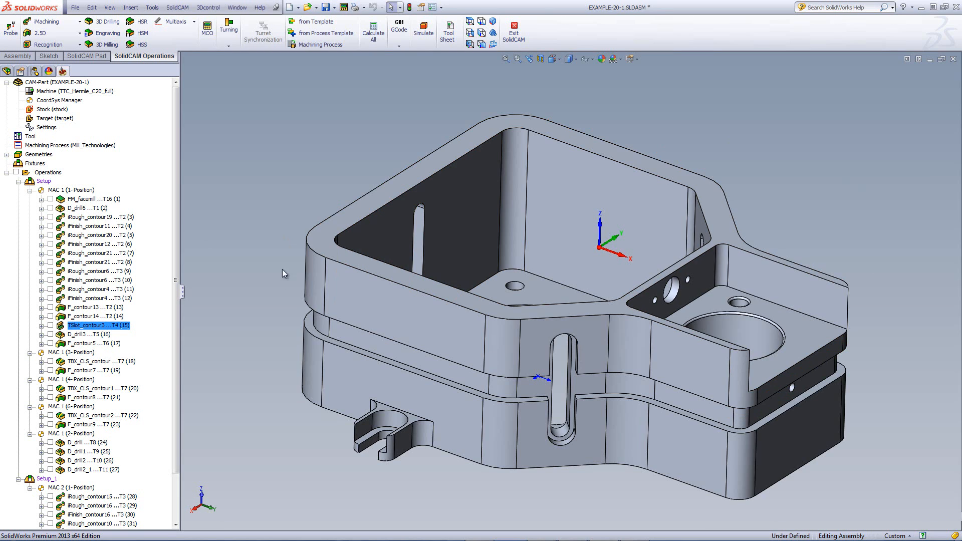
double_click(90, 326)
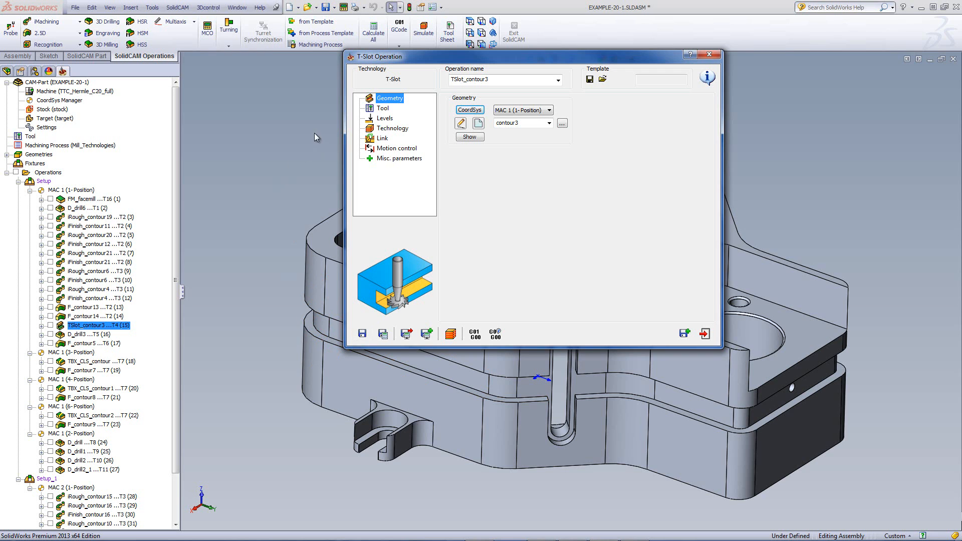
left_click(468, 138)
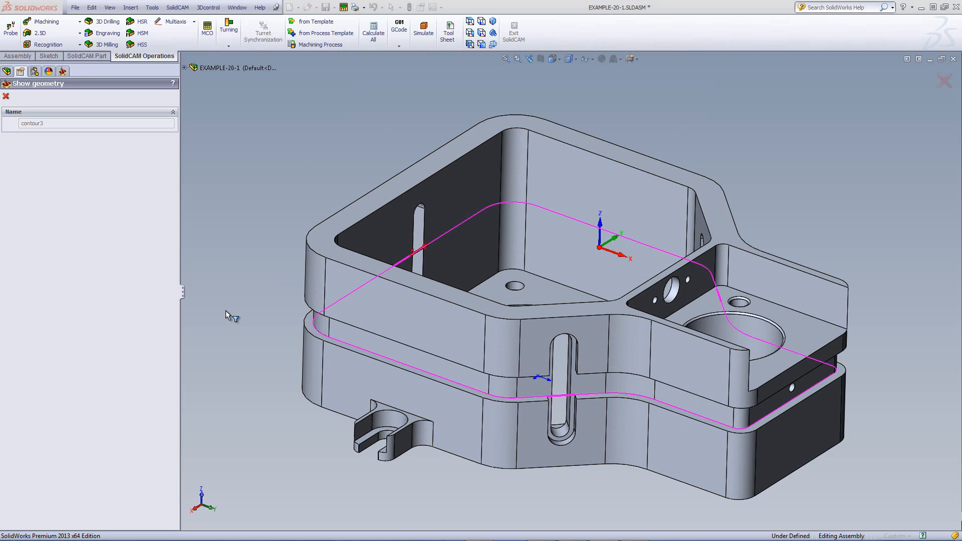
left_click(6, 95)
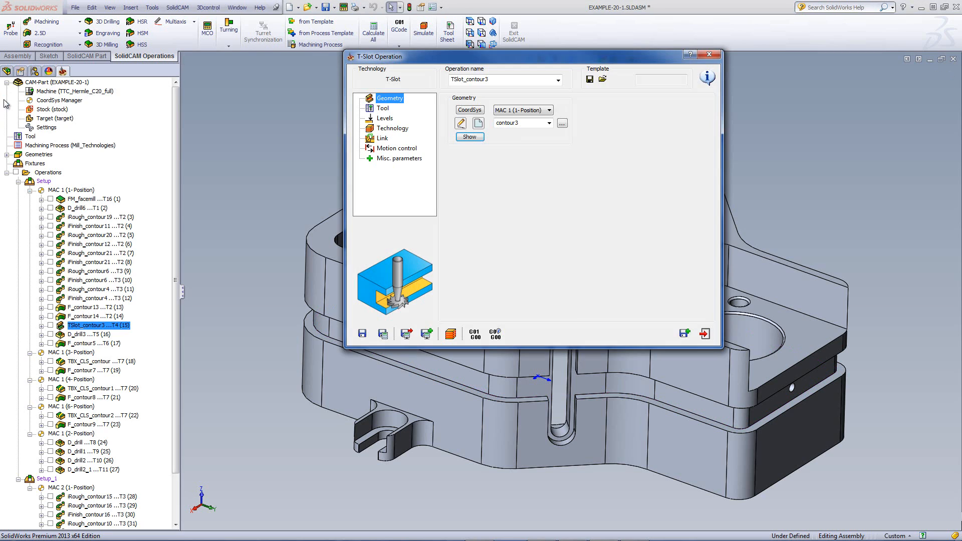
Review the slot mill used in TSlot_contour3, checking its diameter, arbor diameter and cutting length, and leave the tool selection without changes
left_click(380, 109)
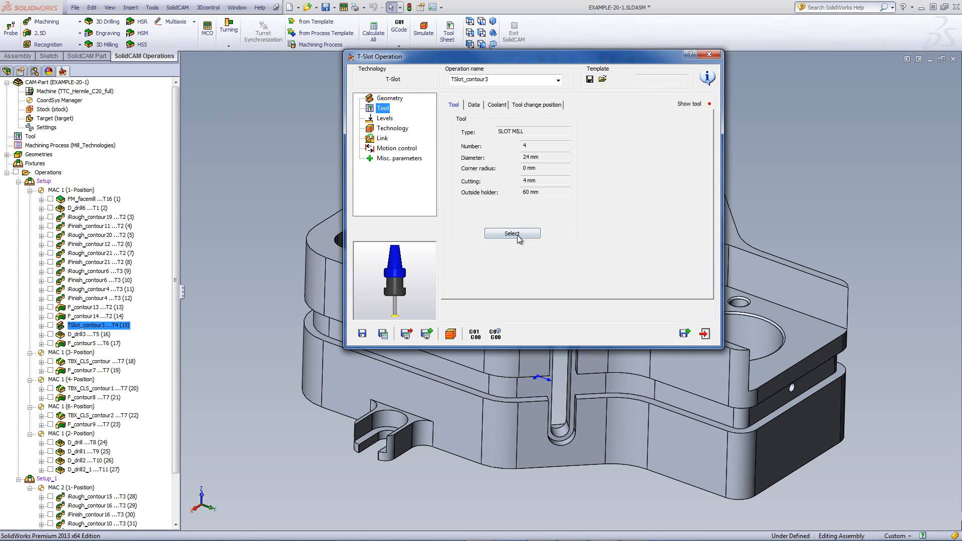
left_click(512, 234)
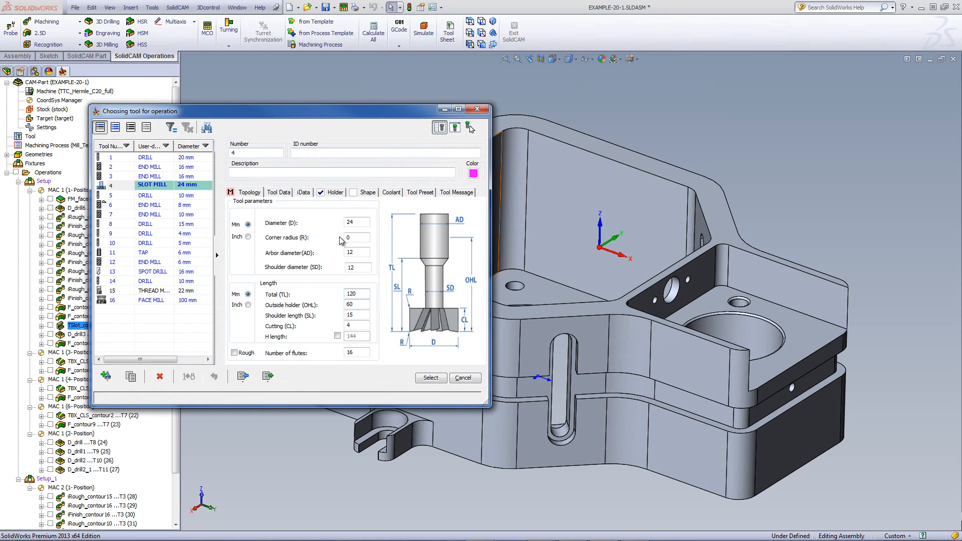
left_click(356, 220)
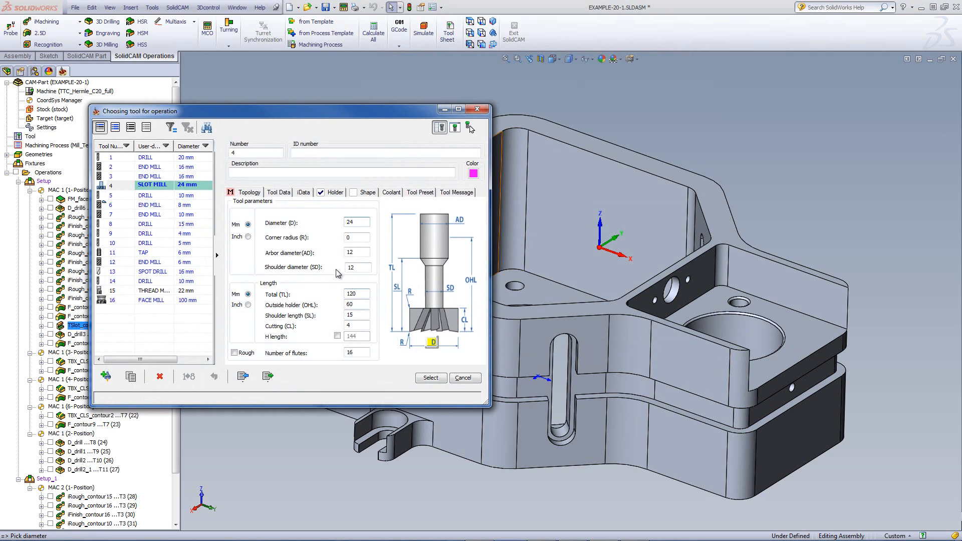
left_click(357, 252)
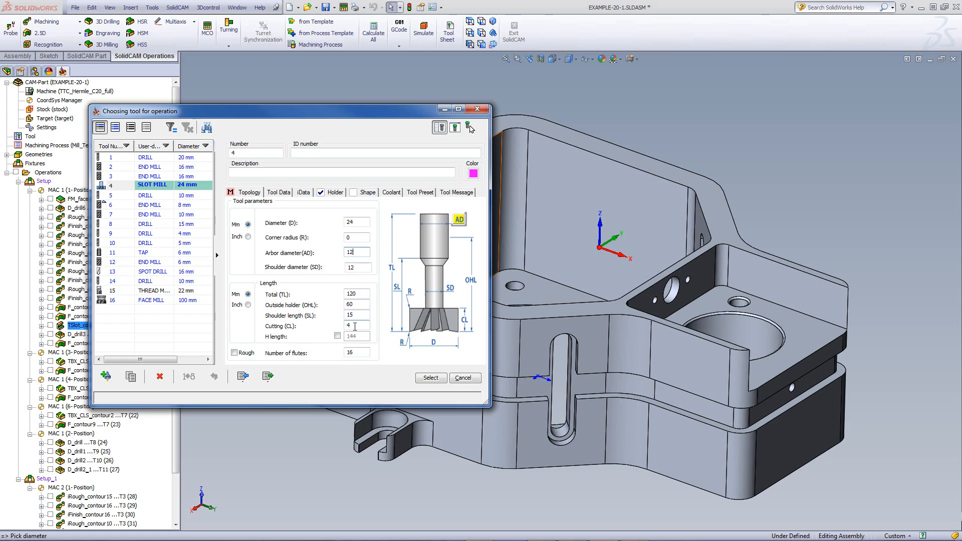
left_click(354, 327)
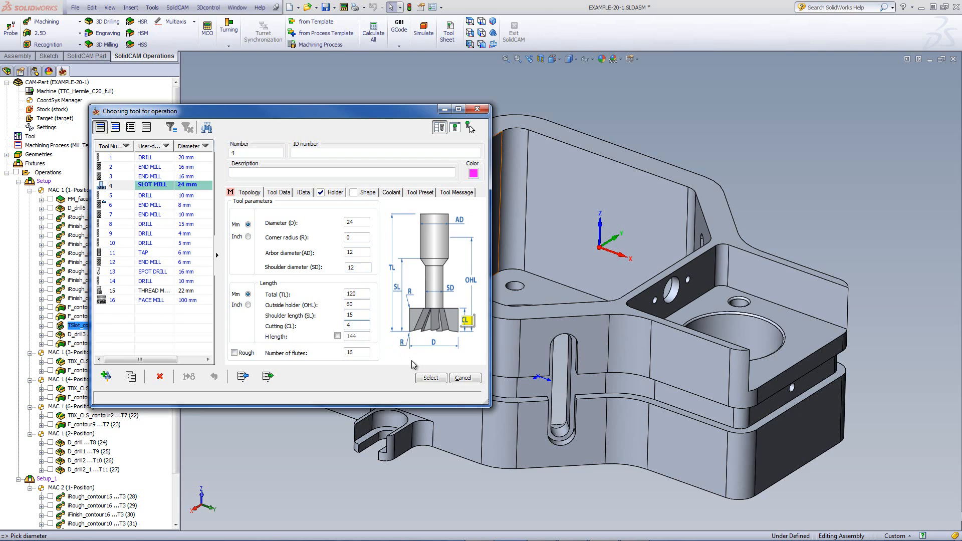
left_click(462, 380)
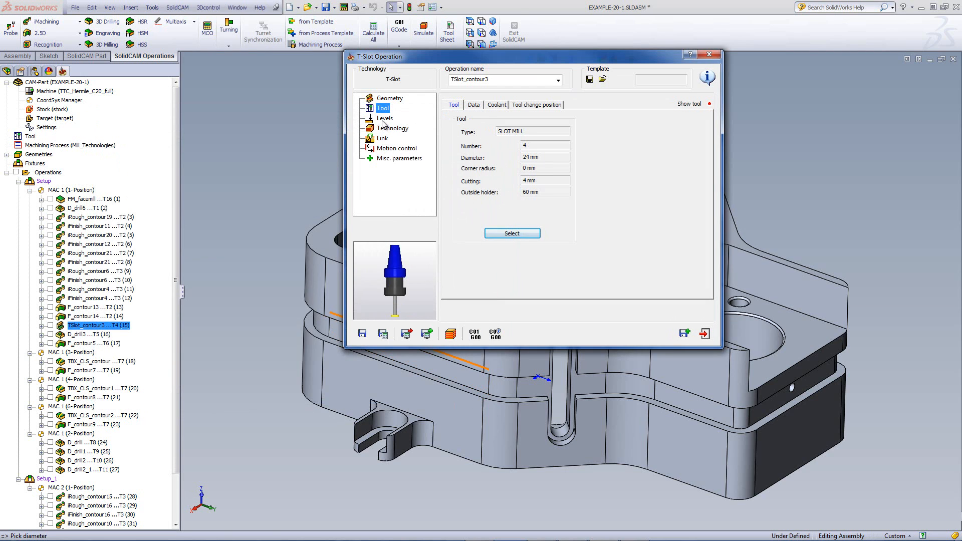
Open the levels of TSlot_contour3 and check the picked upper milling level on the groove from several angles
left_click(384, 118)
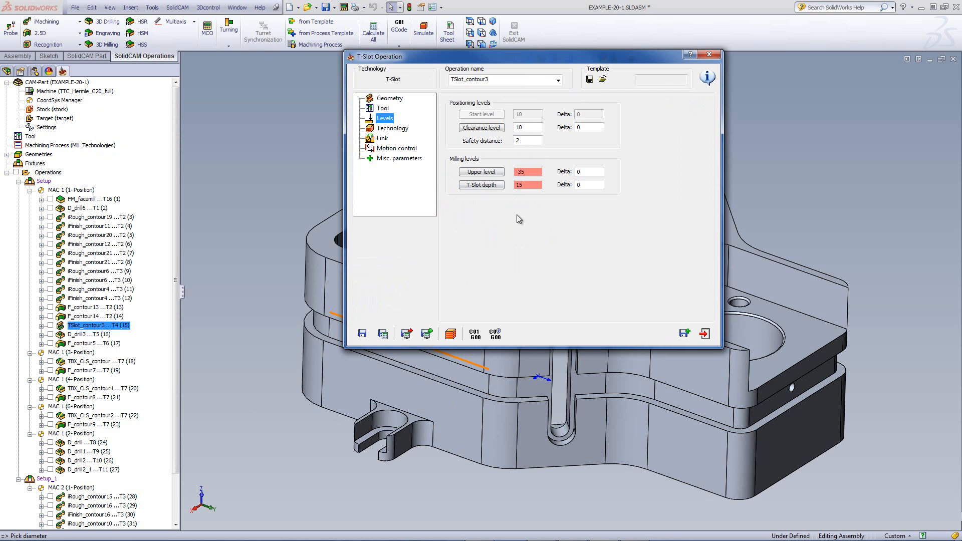
left_click(481, 172)
middle_click_drag(282, 190, 751, 199)
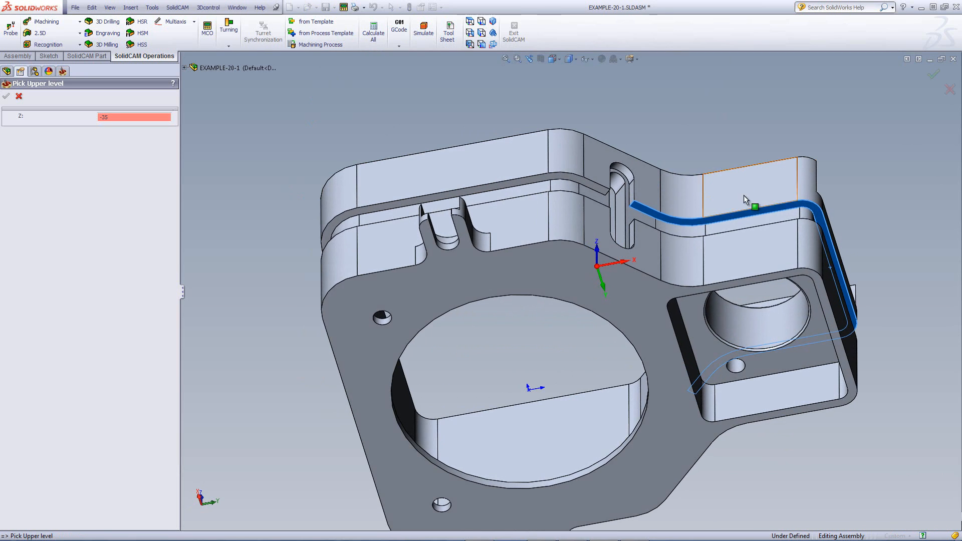
middle_click_drag(341, 125, 345, 326)
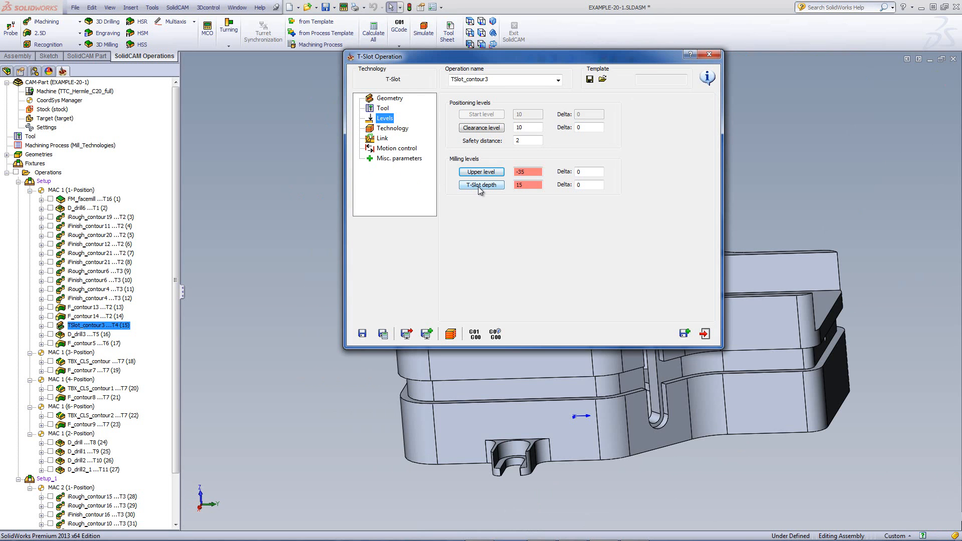
Pick the lower face of the groove around the part as the T-slot depth of TSlot_contour3
left_click(479, 186)
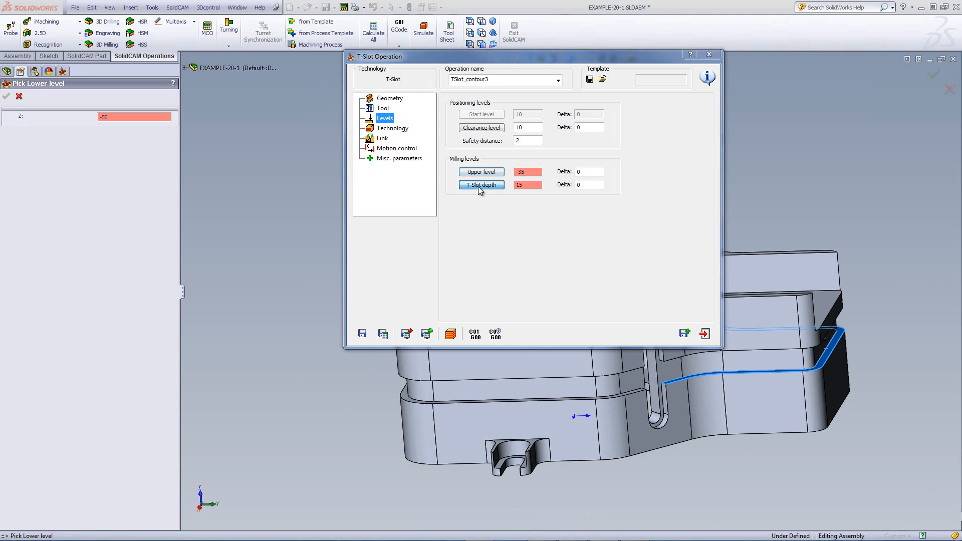
left_click(747, 371)
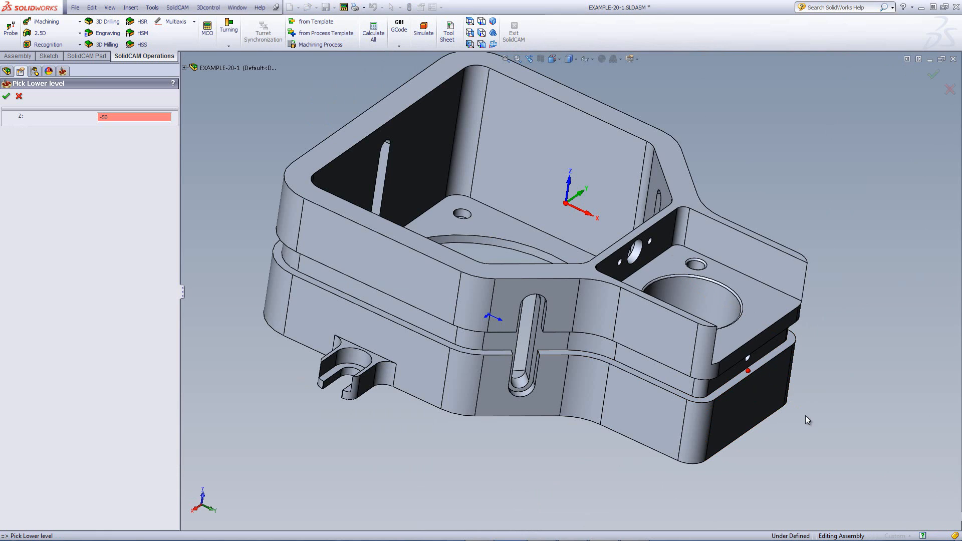
left_click(6, 96)
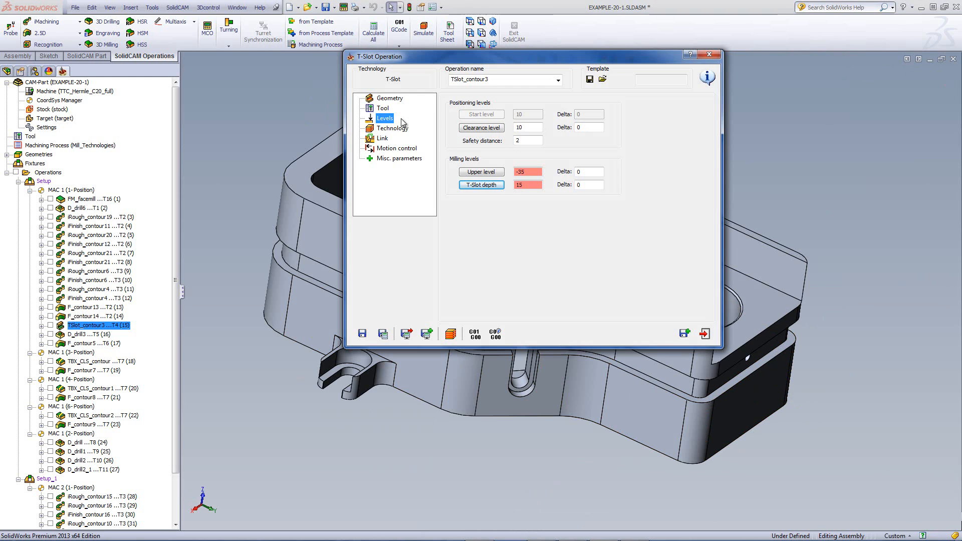
Enable roughing with a 0.5 wall offset, set the rough and finish cutting depth overlaps to 1, and keep finish cutting Middle to bottom
left_click(394, 129)
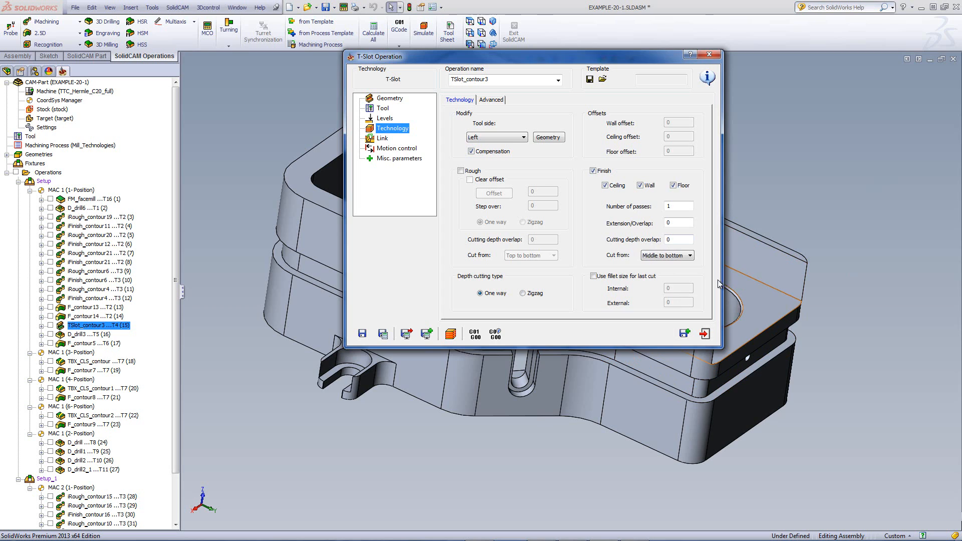
left_click(674, 239)
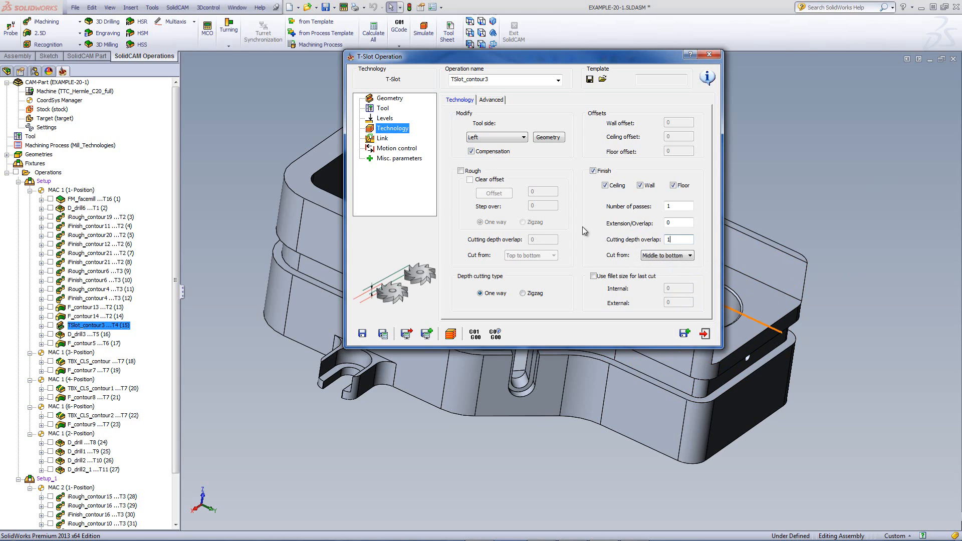
left_click(461, 171)
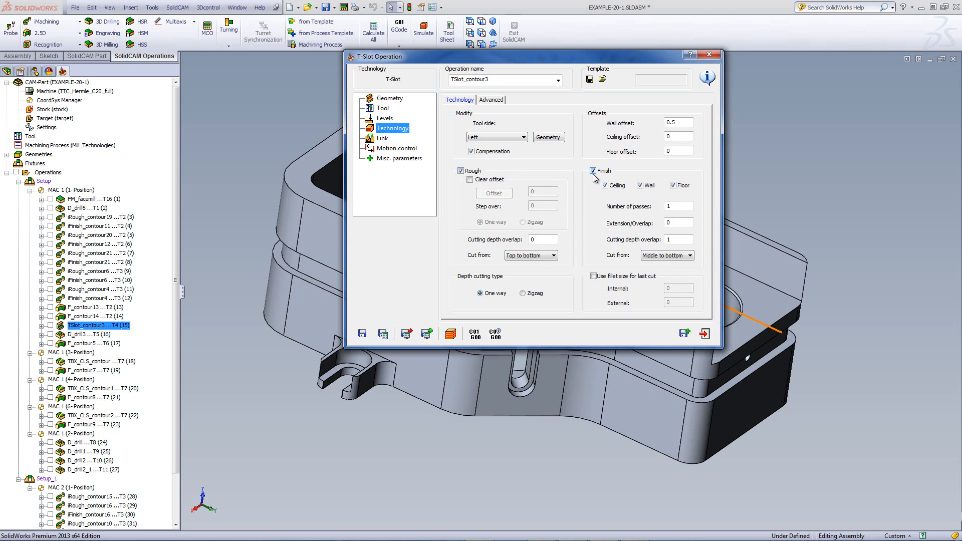
left_click(540, 236)
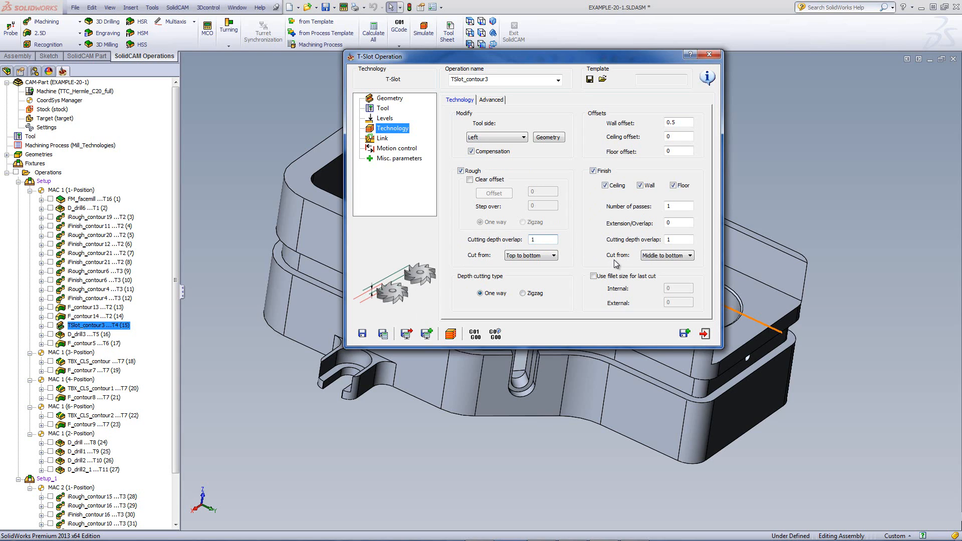
left_click(665, 257)
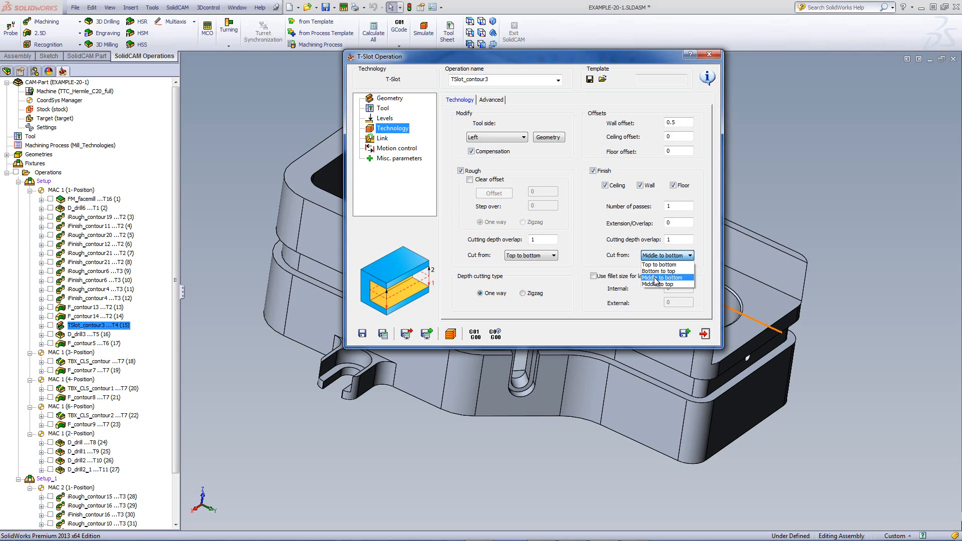
left_click(598, 256)
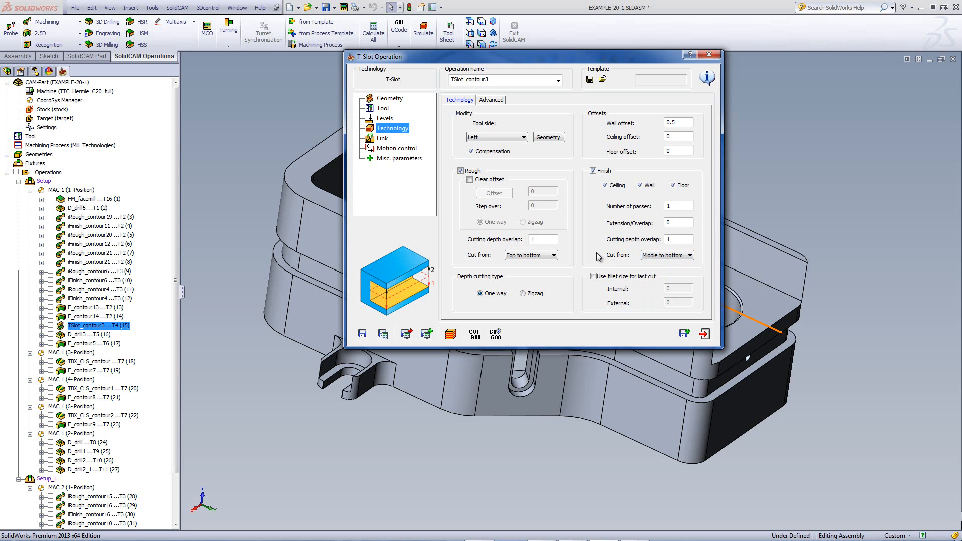
Review the lead-in types in the link settings, keeping Arc, and simulate TSlot_contour3 in Host CAD mode
left_click(382, 139)
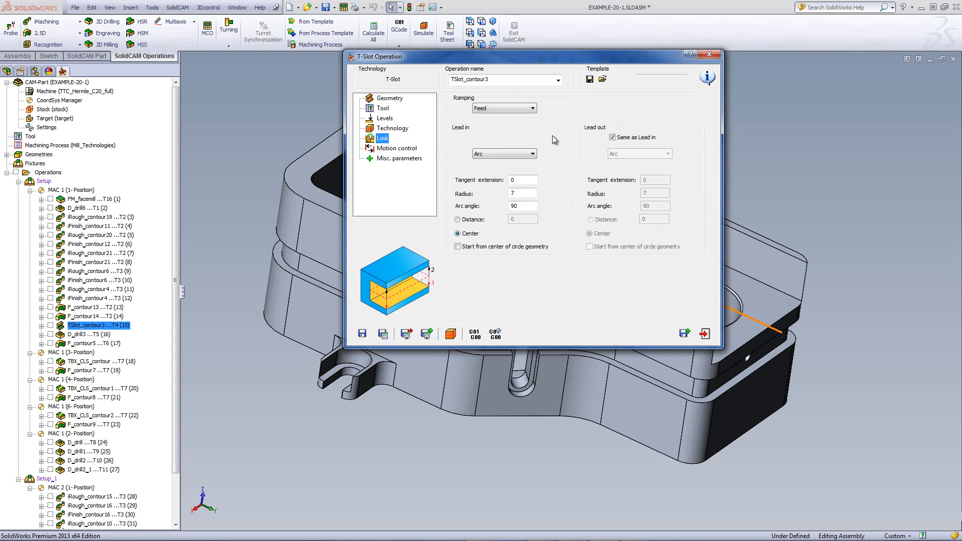
left_click(526, 154)
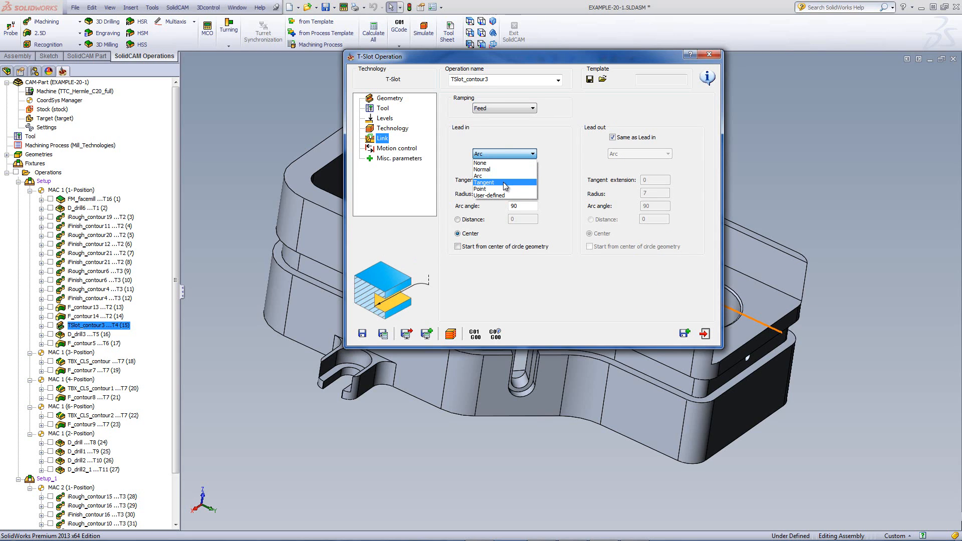
left_click(556, 125)
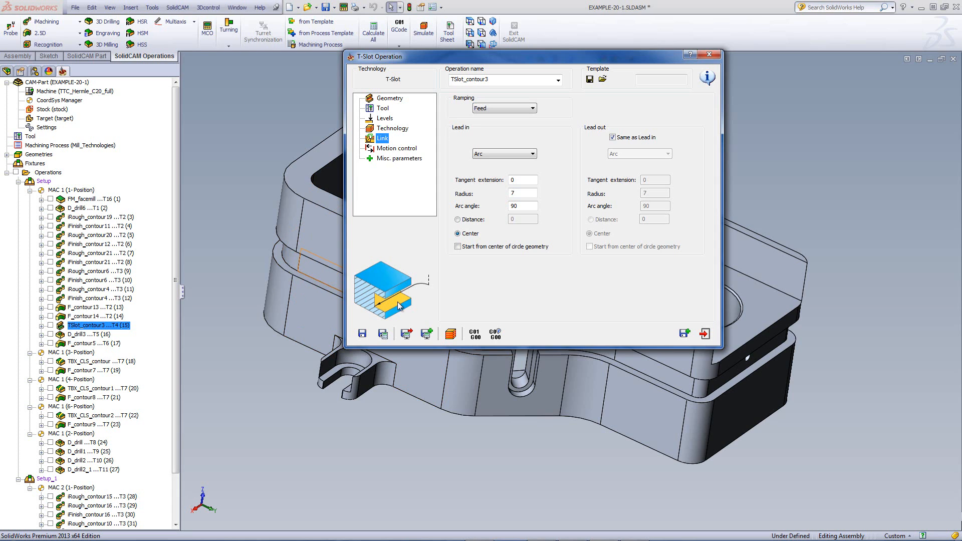
left_click(450, 333)
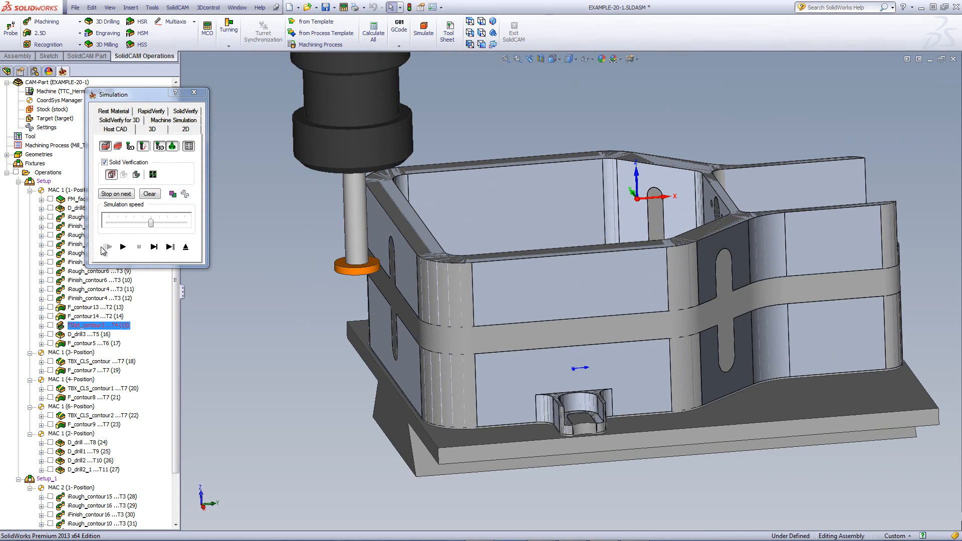
left_click(155, 247)
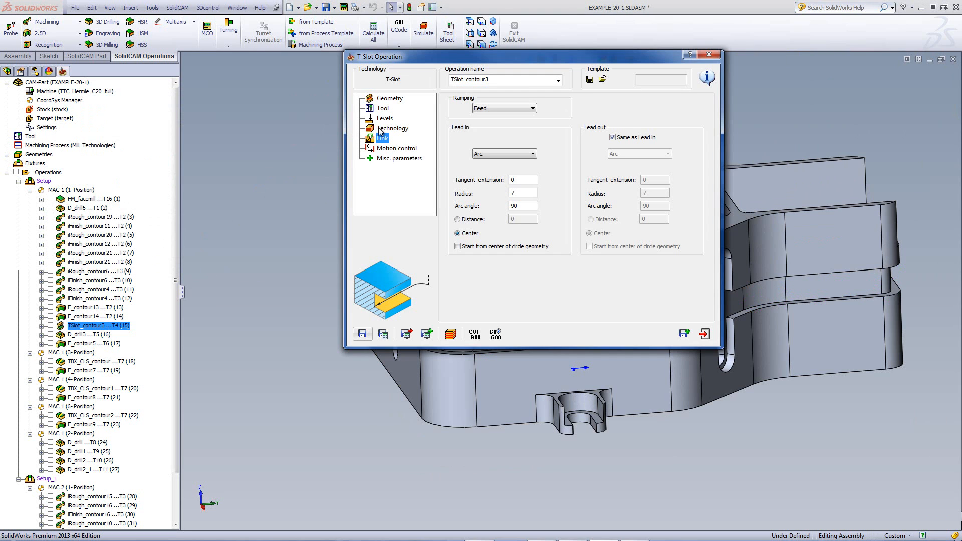
Set the roughing cut direction of TSlot_contour3 to Middle to bottom in the technology settings
left_click(397, 129)
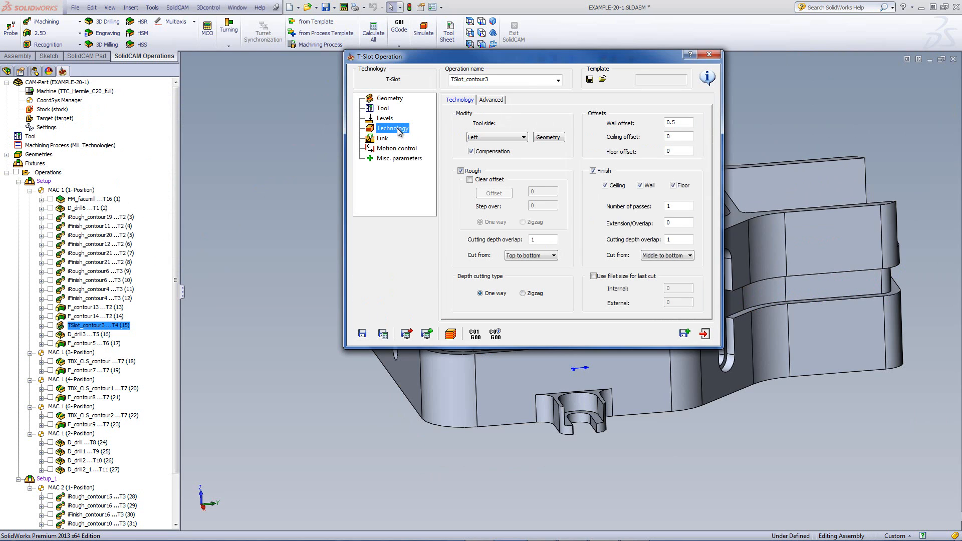
left_click(523, 257)
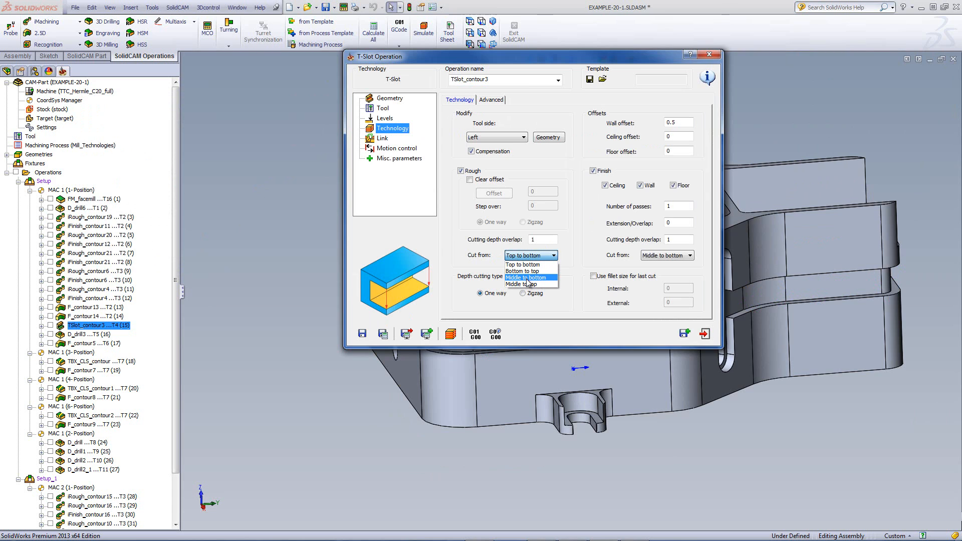
left_click(527, 278)
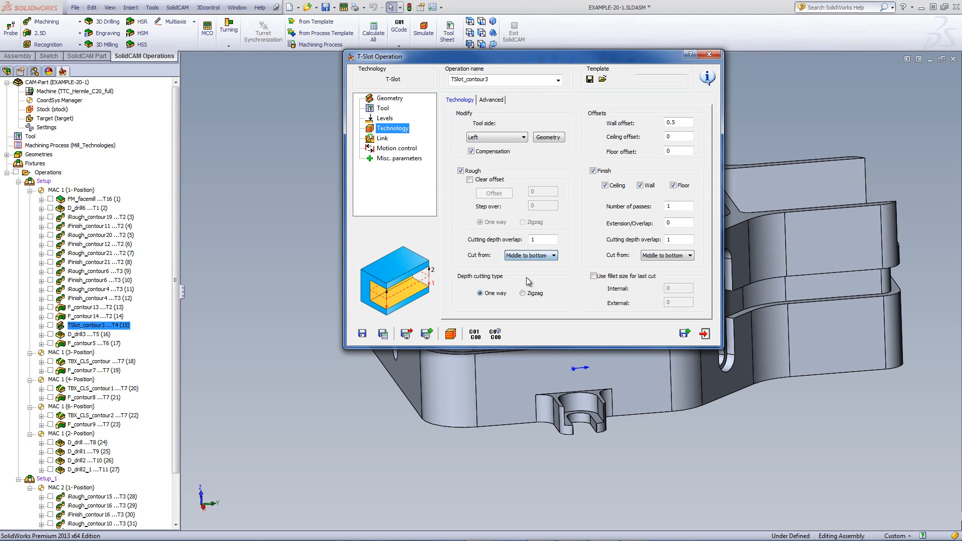
Simulate TSlot_contour3 in Host CAD mode, stepping through its first moves, inspecting the lead-in up close and running the remaining cuts
left_click(450, 334)
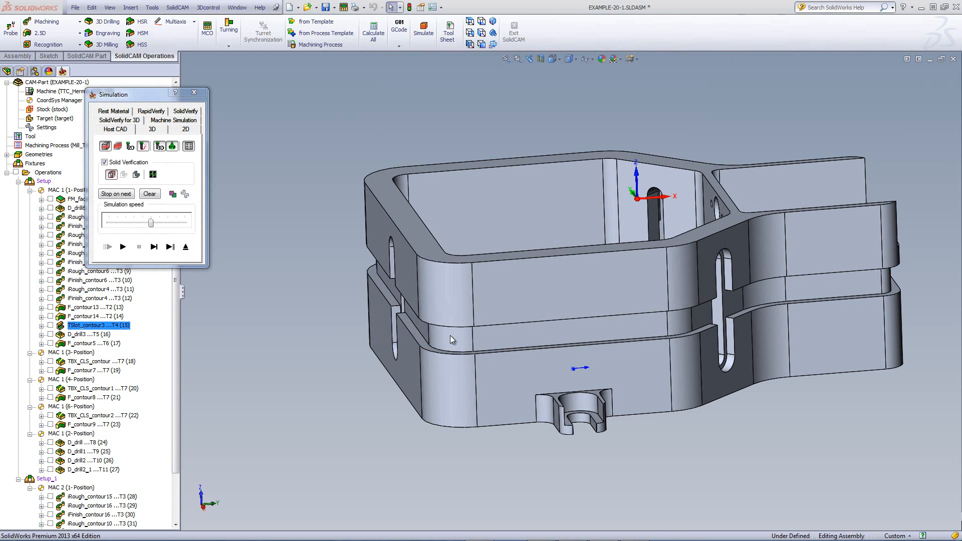
left_click(154, 246)
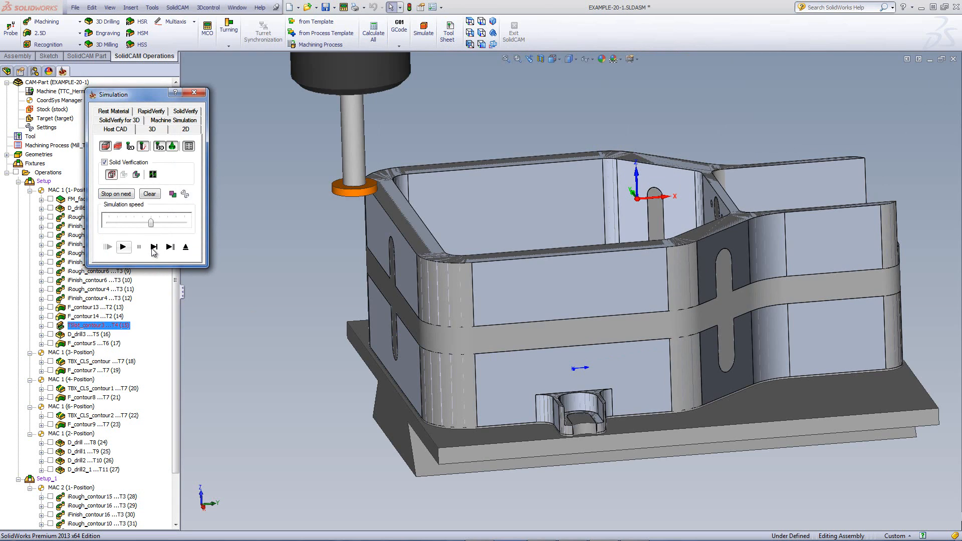
left_click(154, 246)
left_click(153, 246)
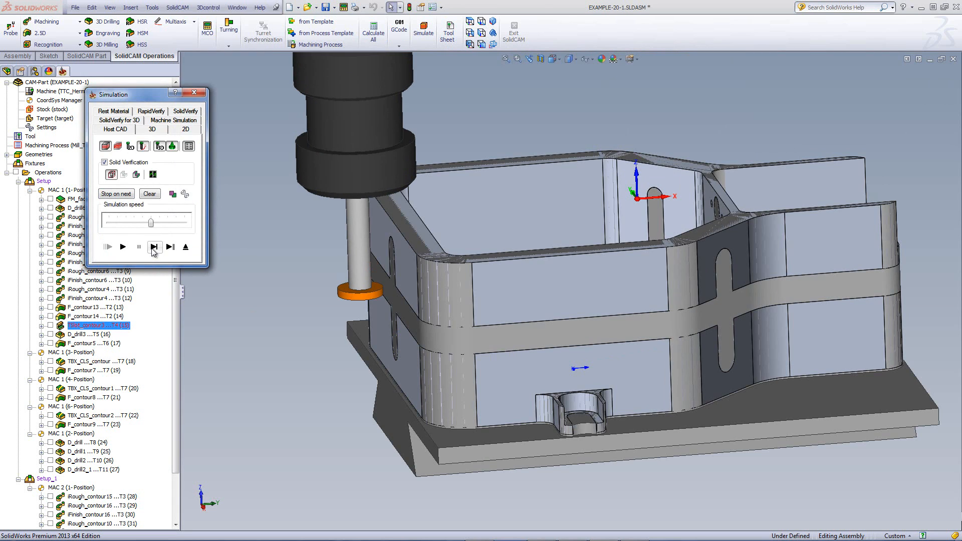
left_click(154, 246)
left_click(154, 246)
left_click(154, 246)
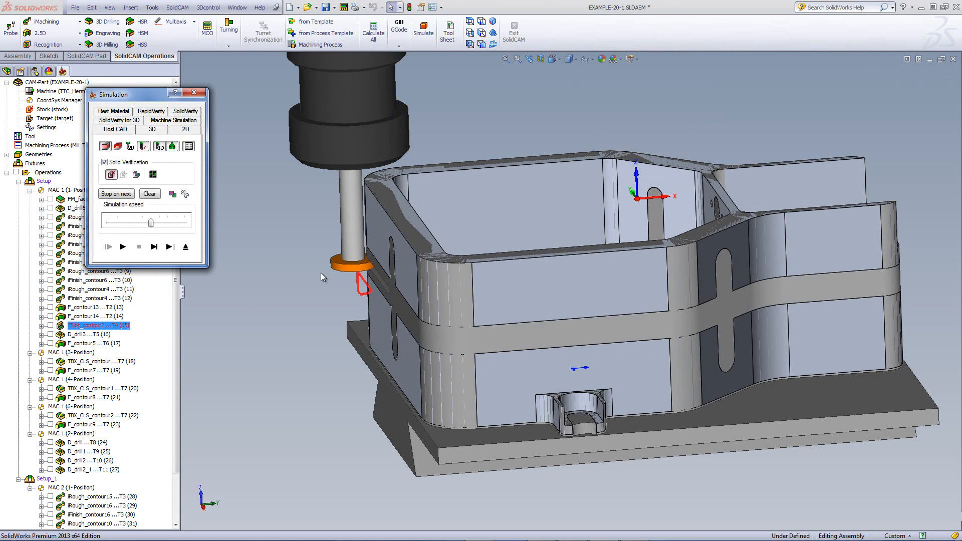
left_click(321, 273)
scroll(417, 284, "down", 5)
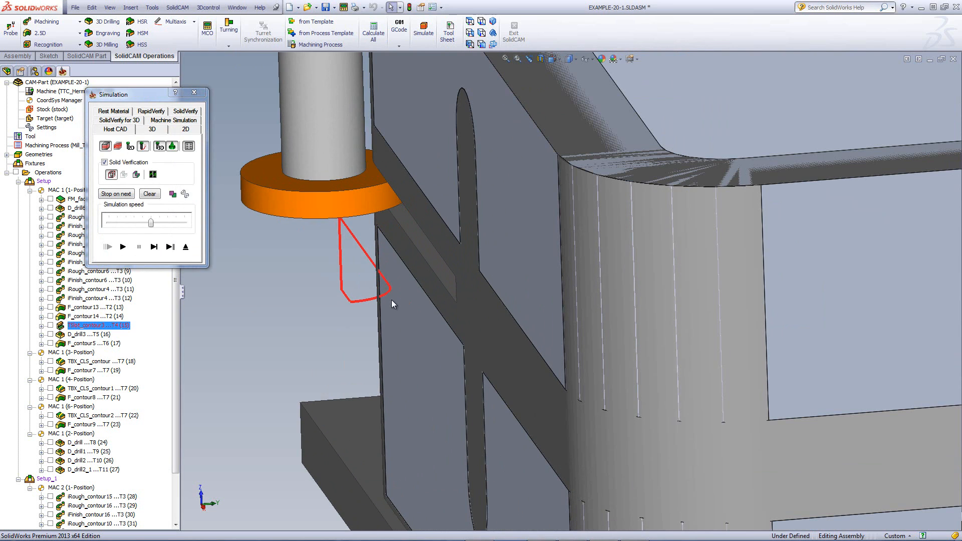
left_click(123, 248)
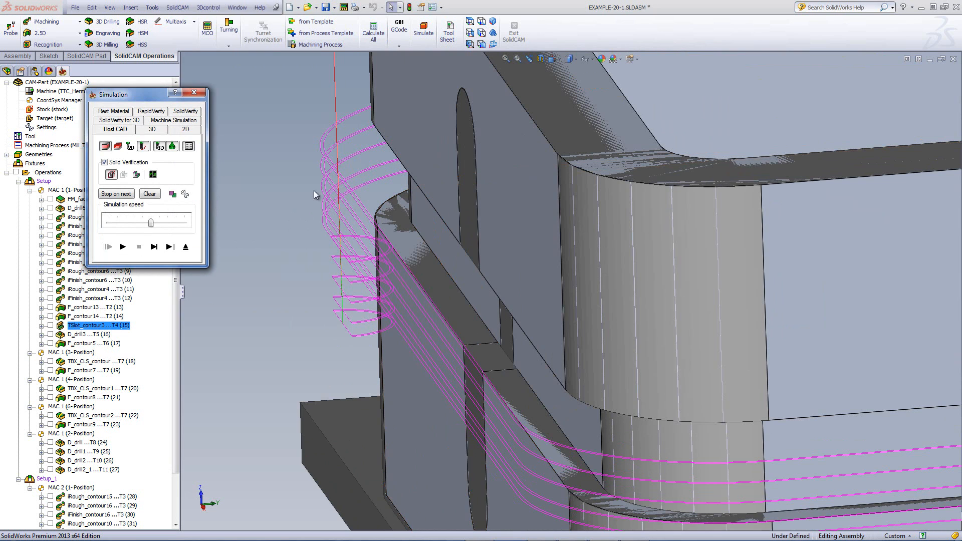
scroll(506, 261, "up", 10)
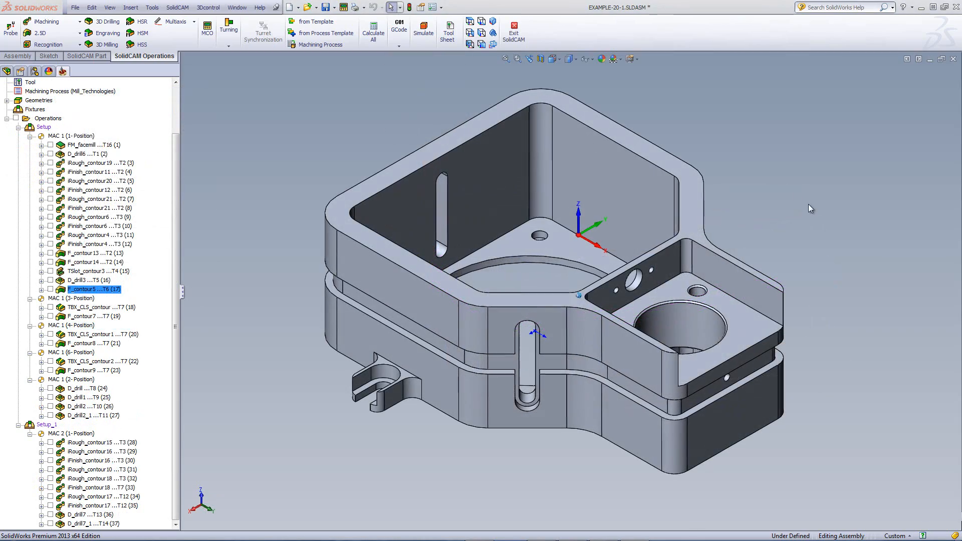
Examine the filleted edges of the round bore and the small hole beside it, selecting the small hole's fillet and clearing the selection
middle_click_drag(807, 203, 579, 330)
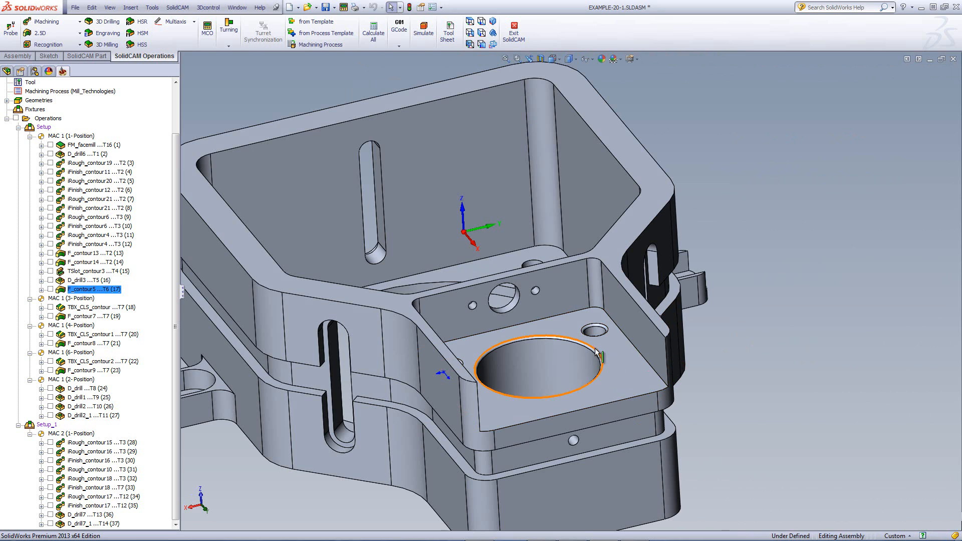
scroll(632, 360, "down", 4)
scroll(582, 318, "up", 2)
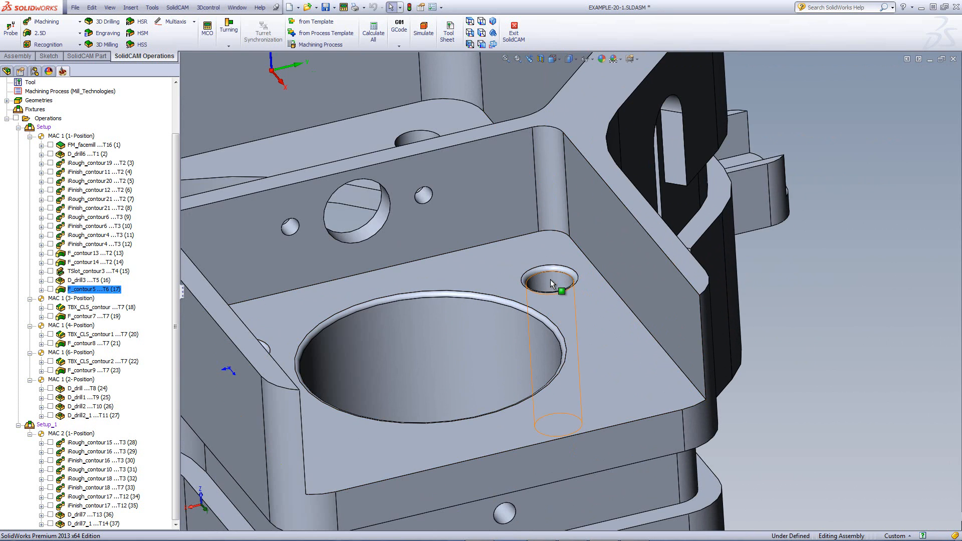
scroll(550, 279, "down", 3)
scroll(550, 278, "down", 2)
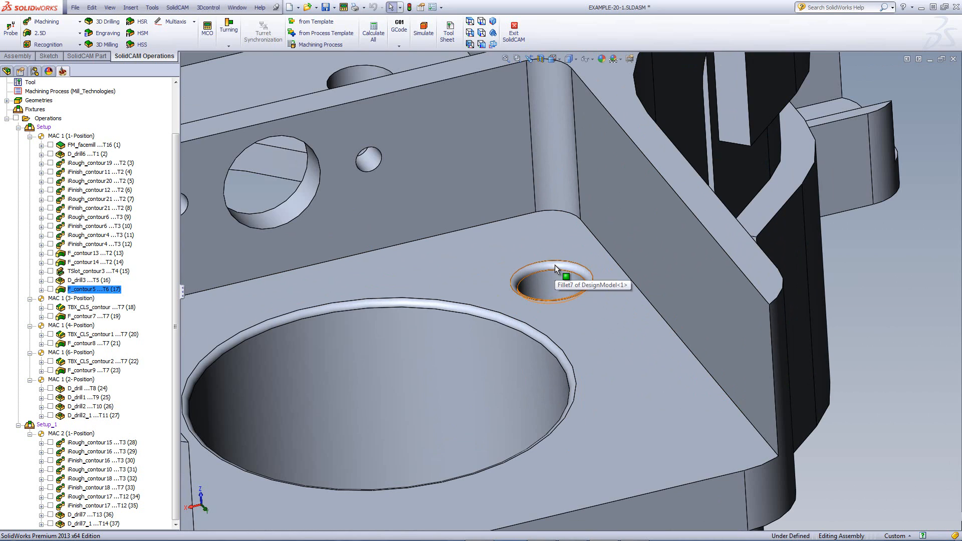
left_click(555, 267)
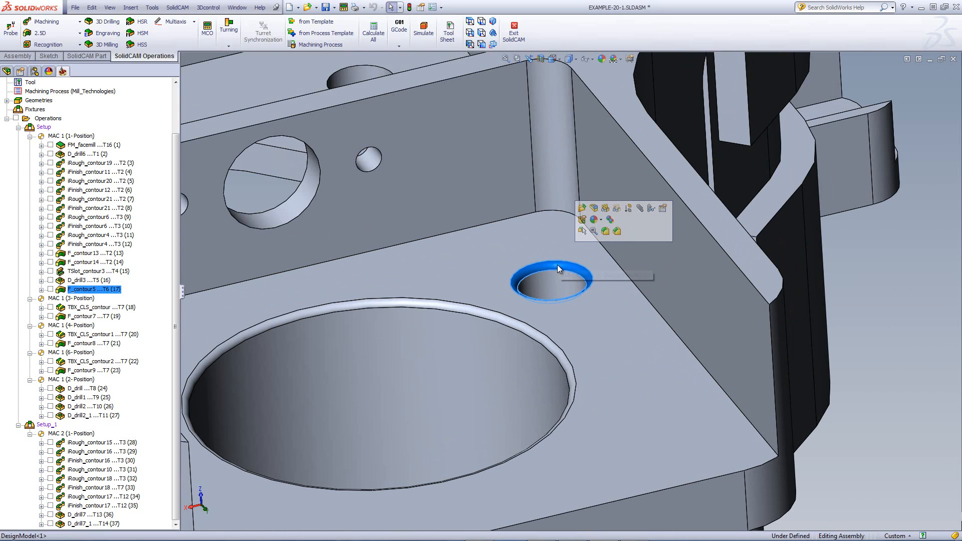
left_click(509, 323)
left_click(854, 296)
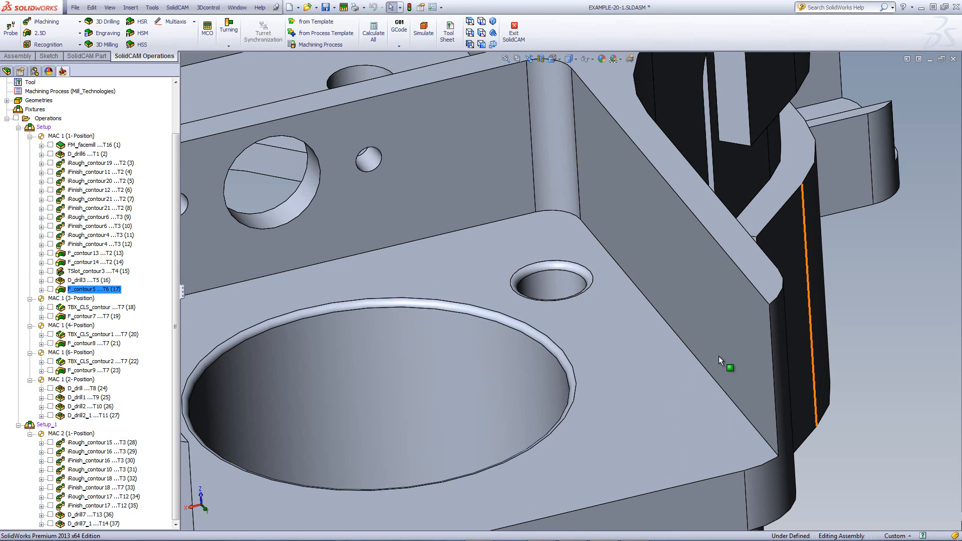
key("f")
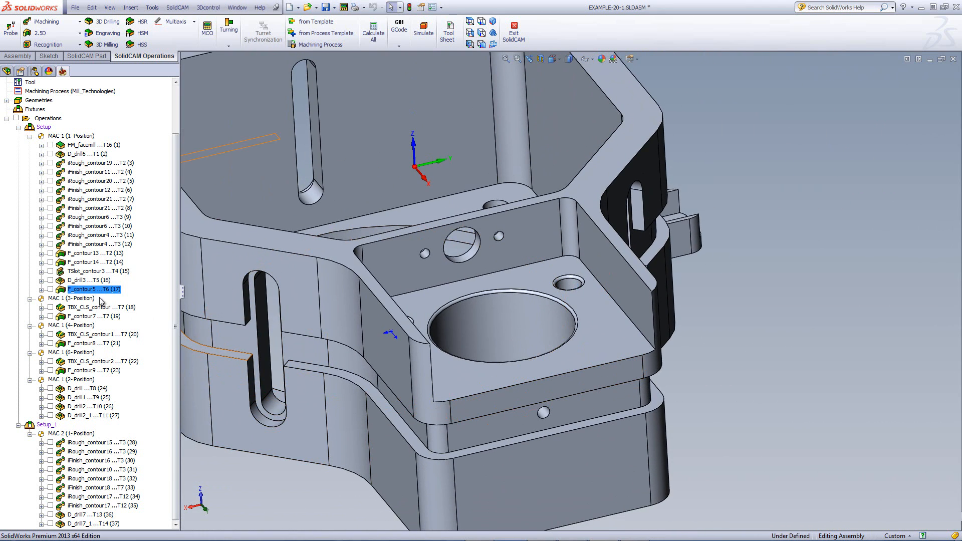
Open the D_drill3 operation and show its drill3 geometry on the model
double_click(75, 280)
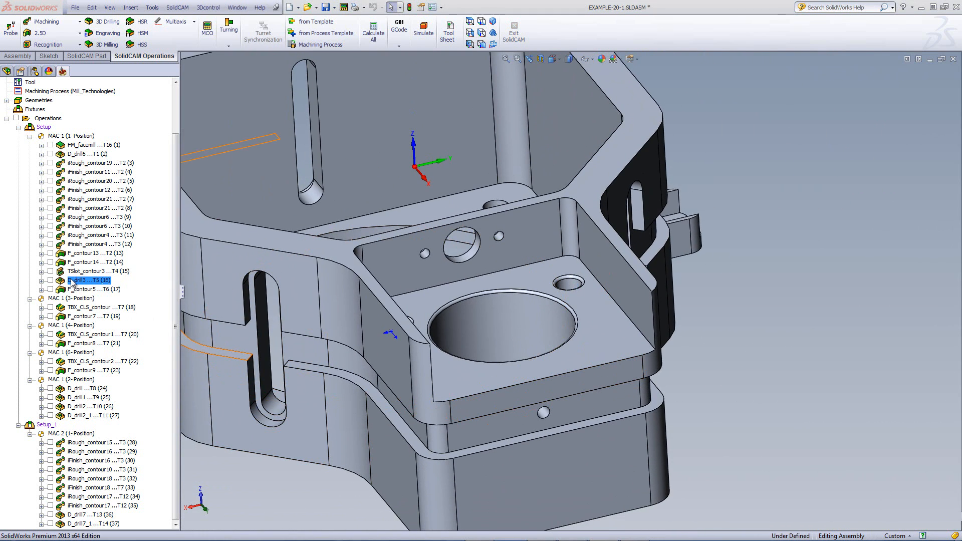
left_click(469, 138)
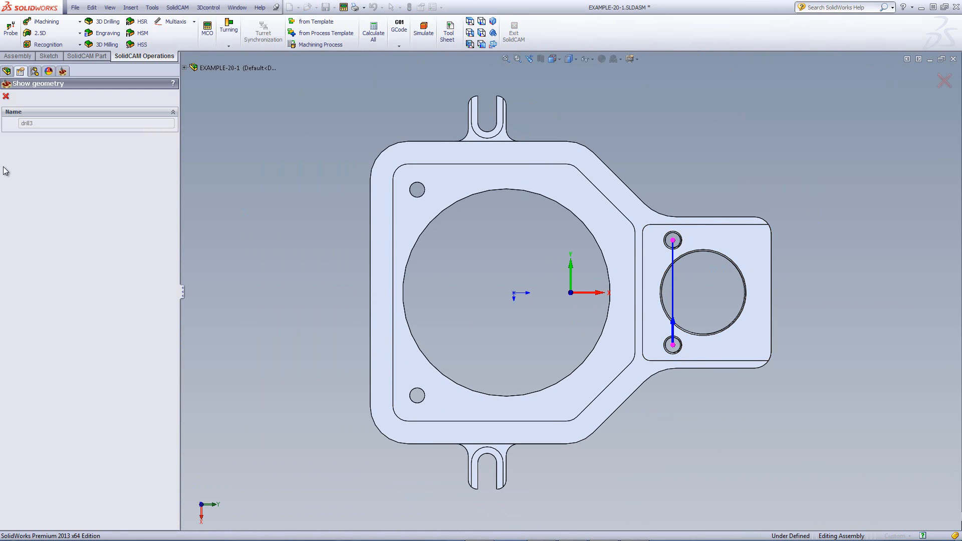
Close the drill3 geometry display and review the tip angle and number of flutes of the D_drill3 drill
left_click(5, 97)
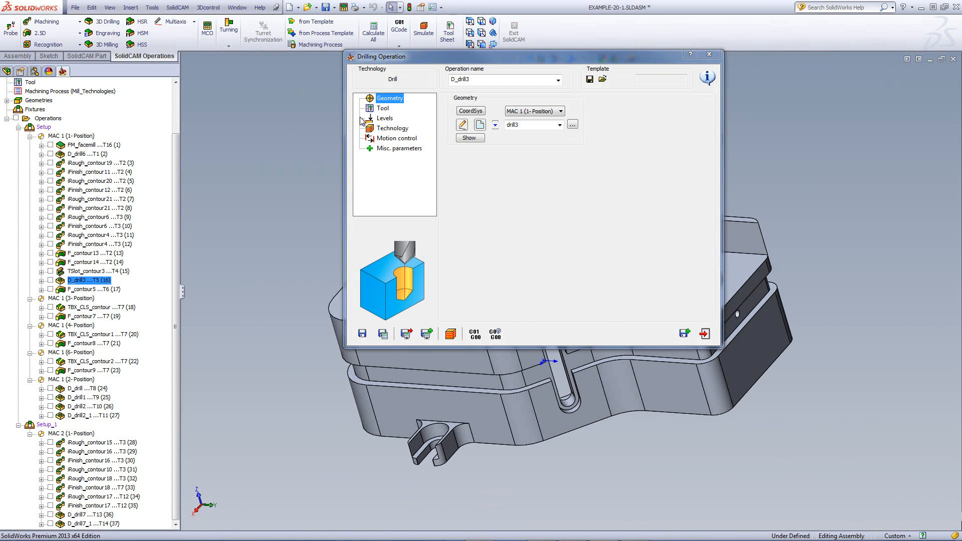
left_click(384, 109)
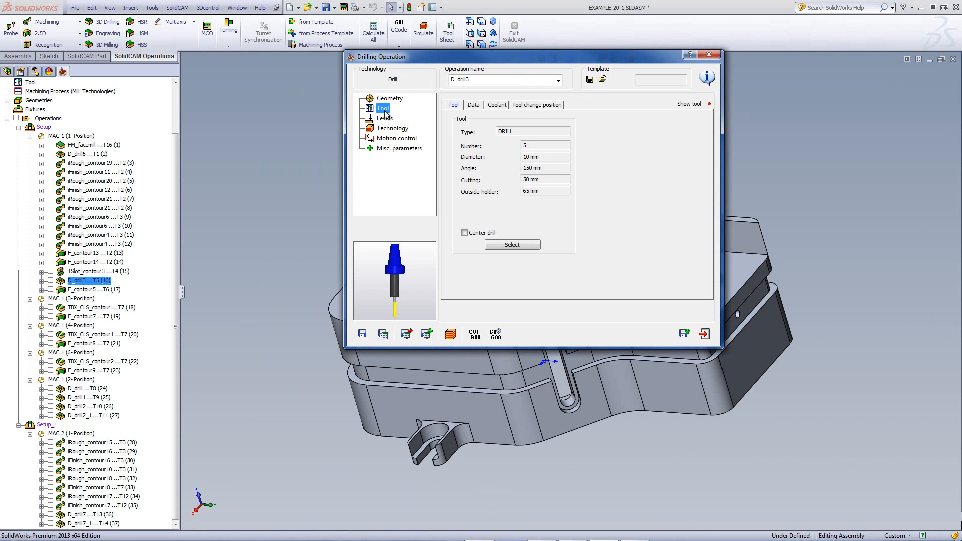
left_click(512, 245)
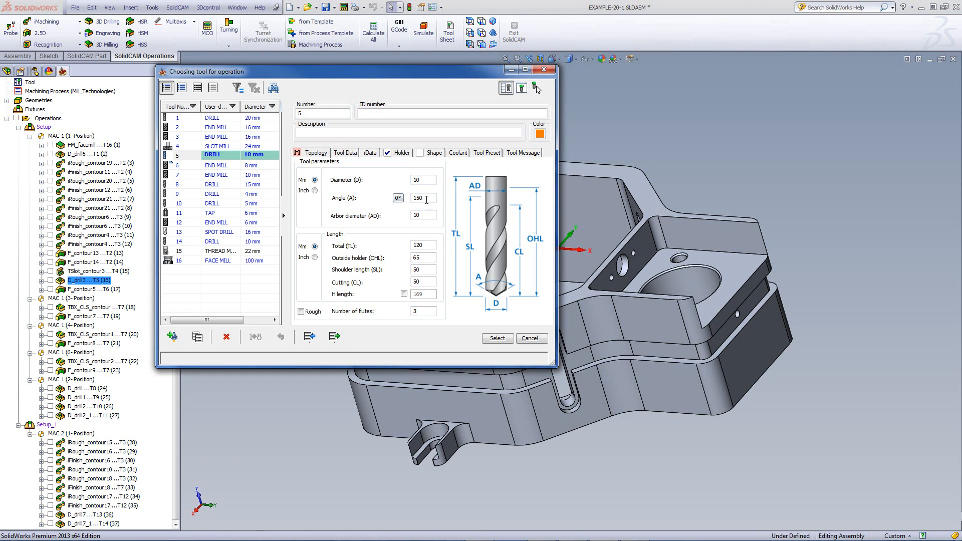
left_click(426, 200)
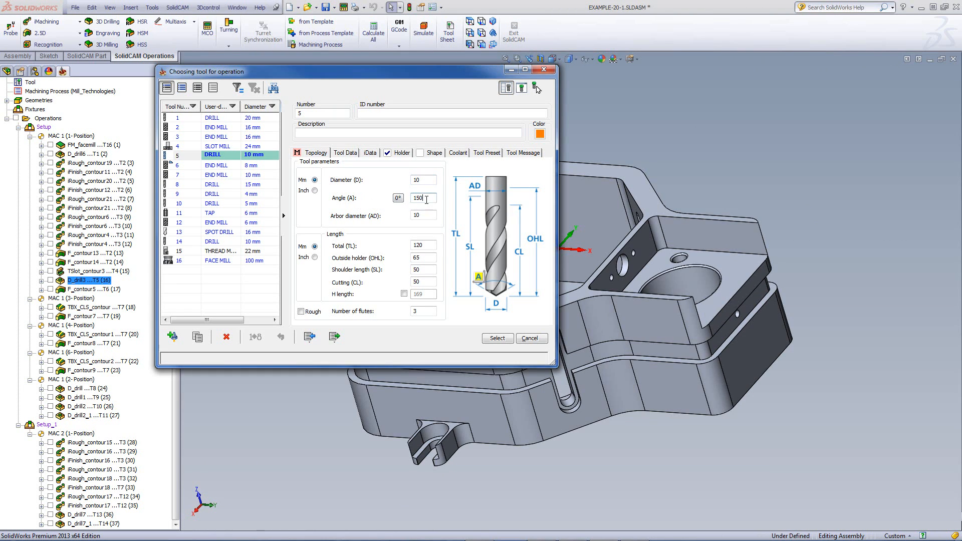
left_click(424, 313)
left_click(530, 338)
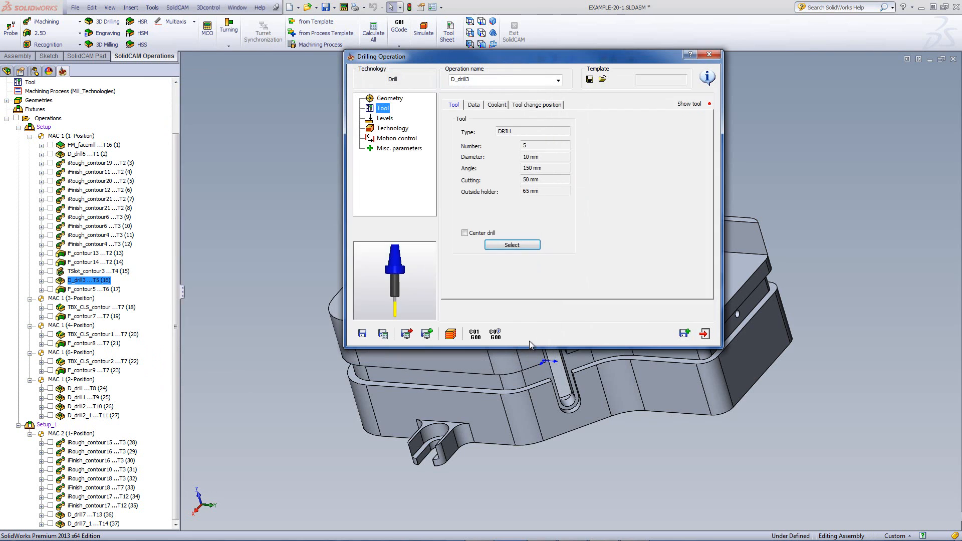
Check the D_drill3 upper level on the model and pick the recessed underside face as the lower level for its drill depth
left_click(385, 118)
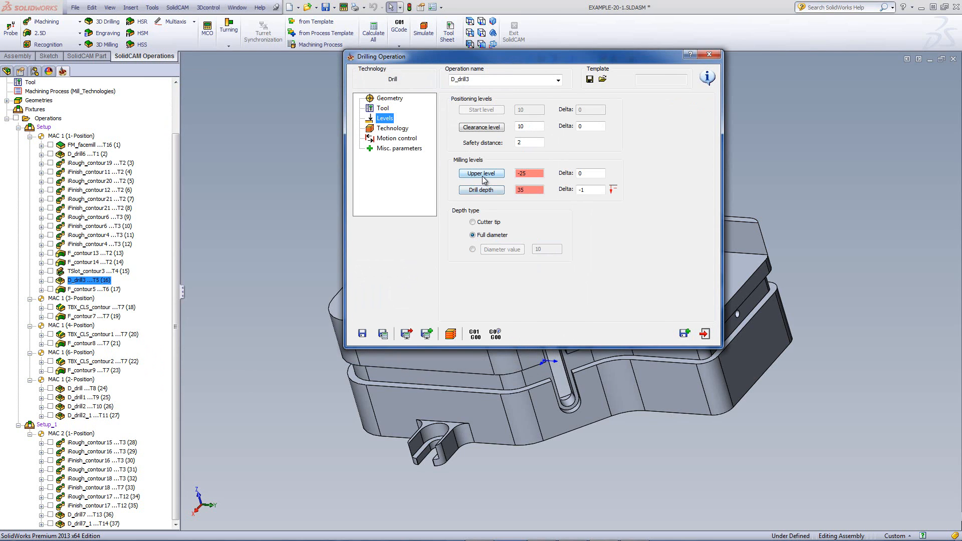
left_click(482, 174)
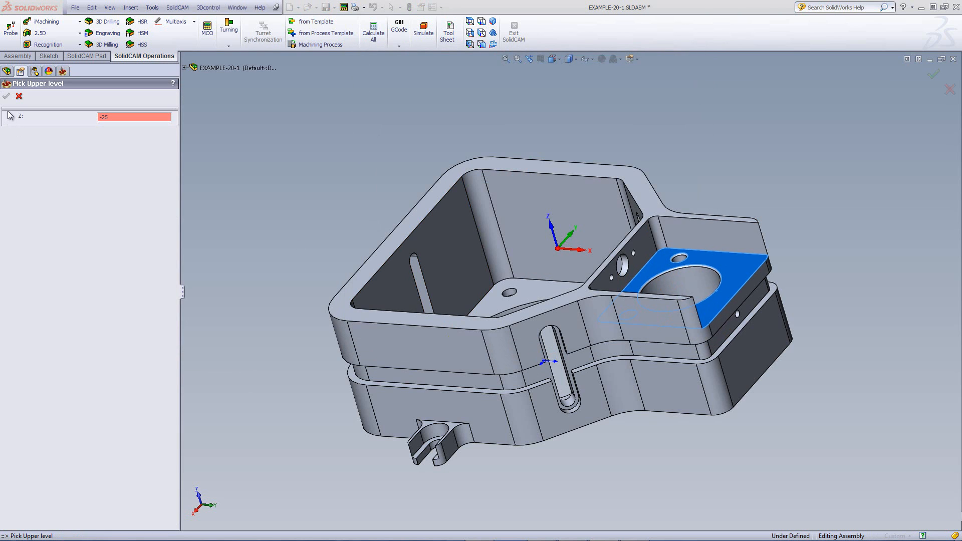
left_click(18, 96)
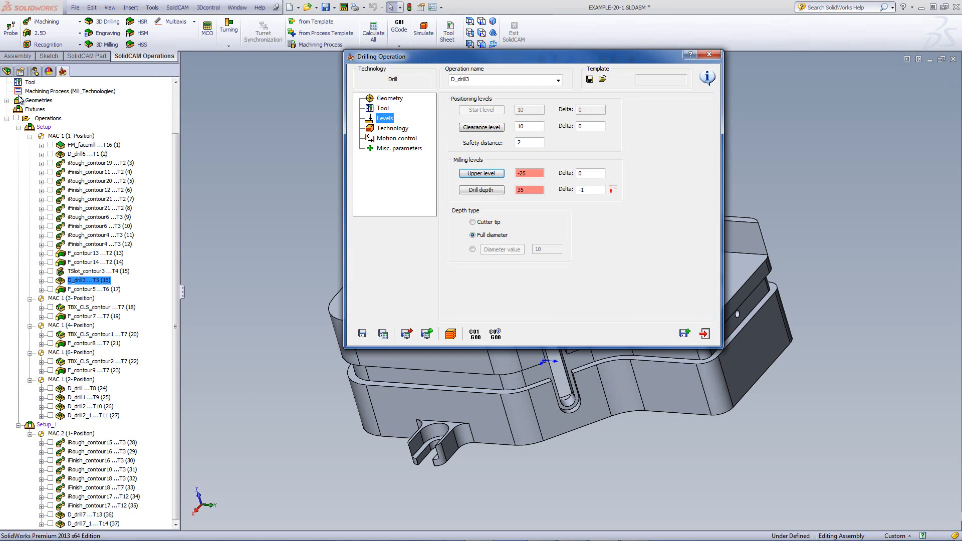
left_click(479, 191)
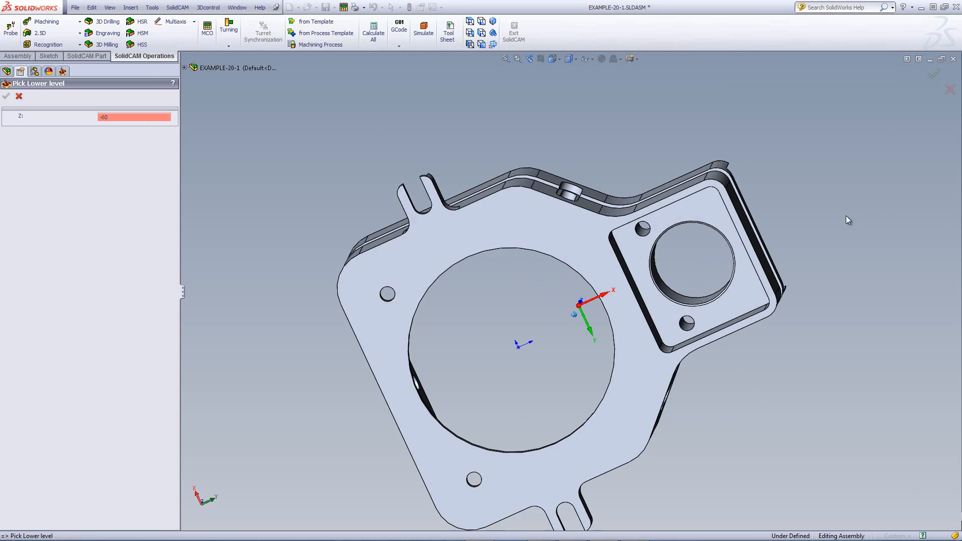
left_click(752, 292)
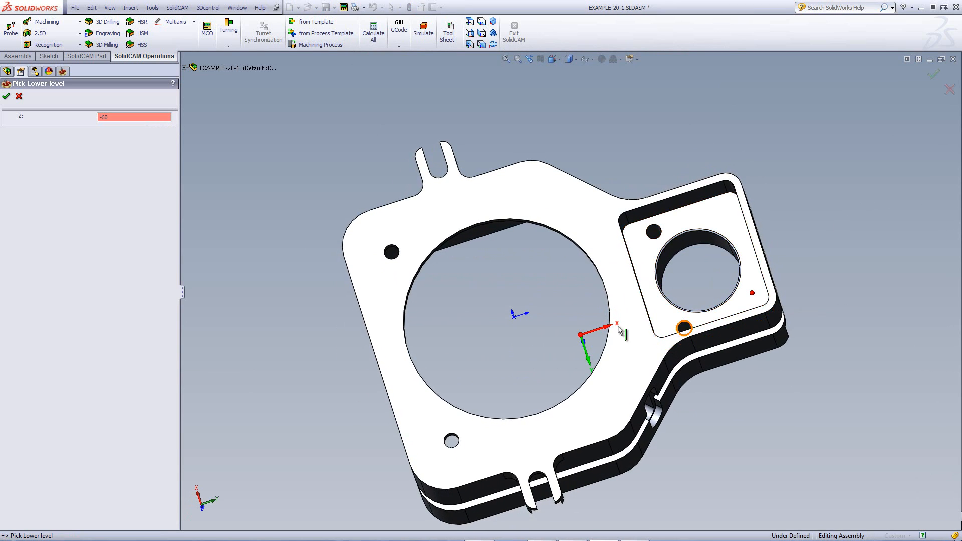
left_click(6, 96)
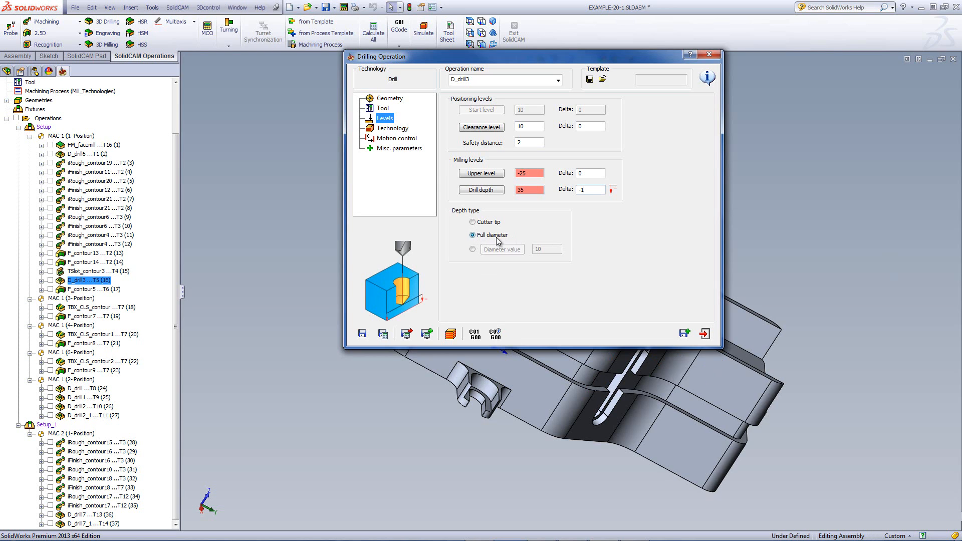
Simulate D_drill3 in Host CAD mode from an isometric view, stepping through its moves, and close the operation
left_click(449, 334)
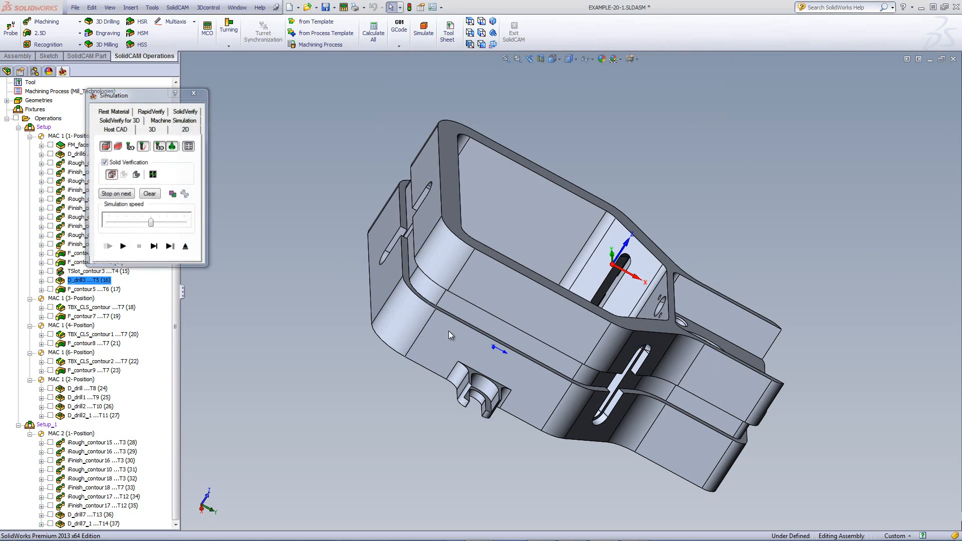
key("ctrl+7")
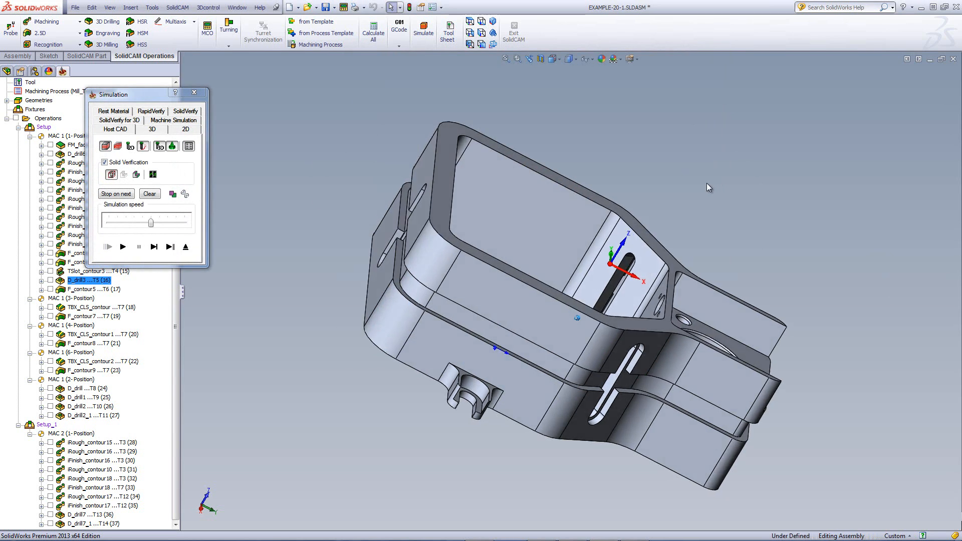
left_click(154, 247)
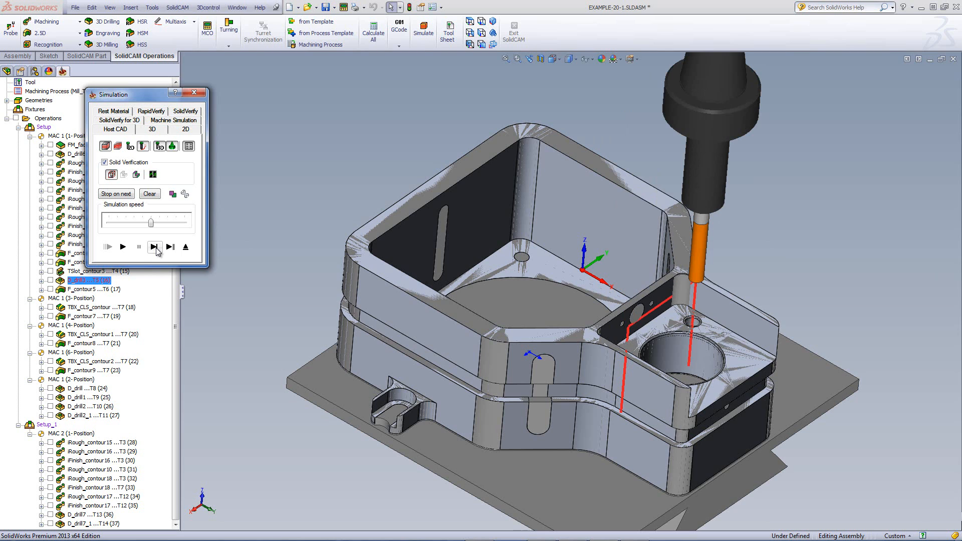
left_click(186, 248)
left_click(705, 335)
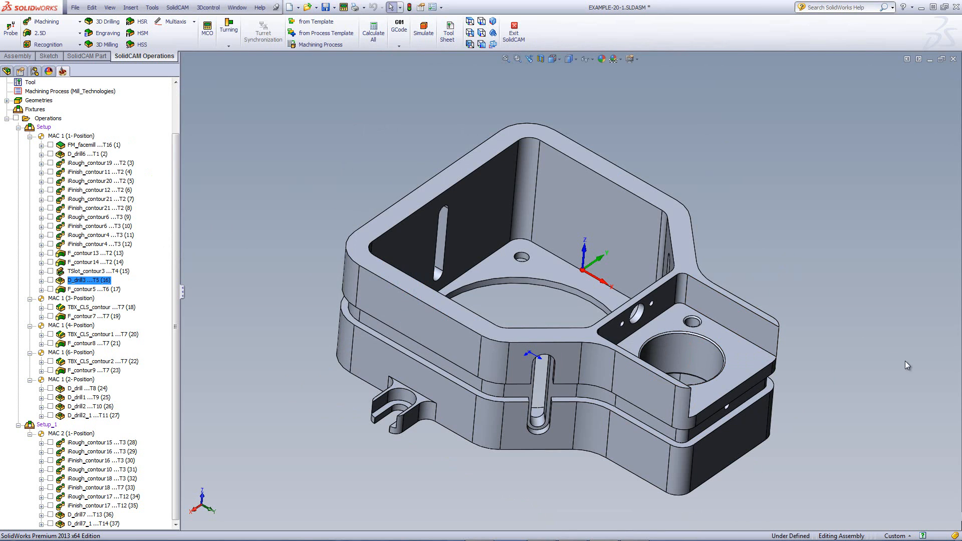
Open the F_contour5 profile operation and examine its contour5 geometry around the bore and the two small holes
middle_click_drag(905, 365, 712, 390)
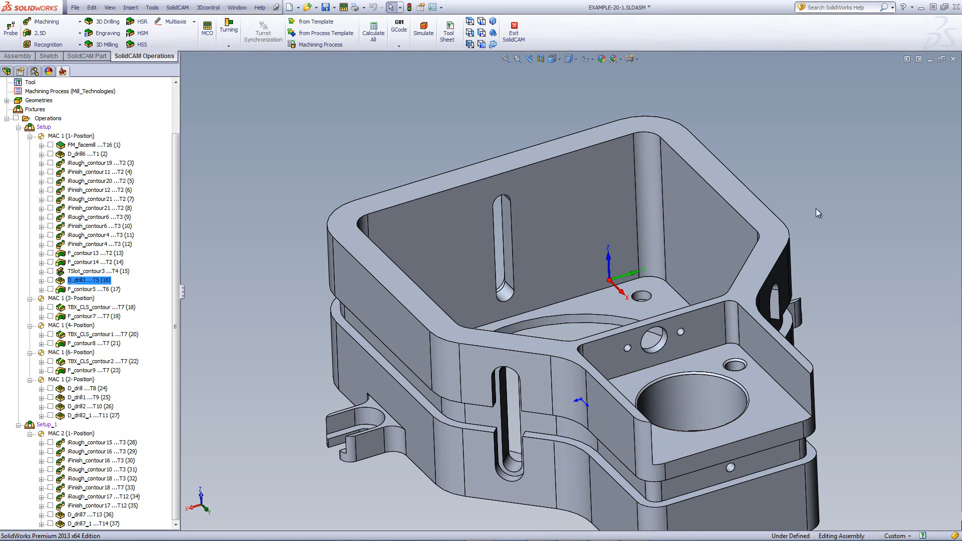
double_click(88, 289)
left_click(605, 135)
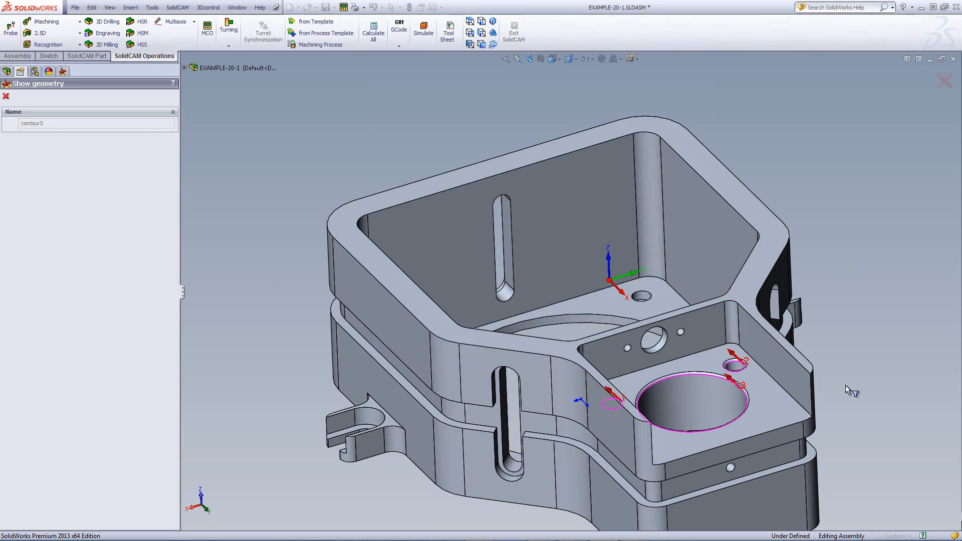
middle_click_drag(845, 390, 623, 428)
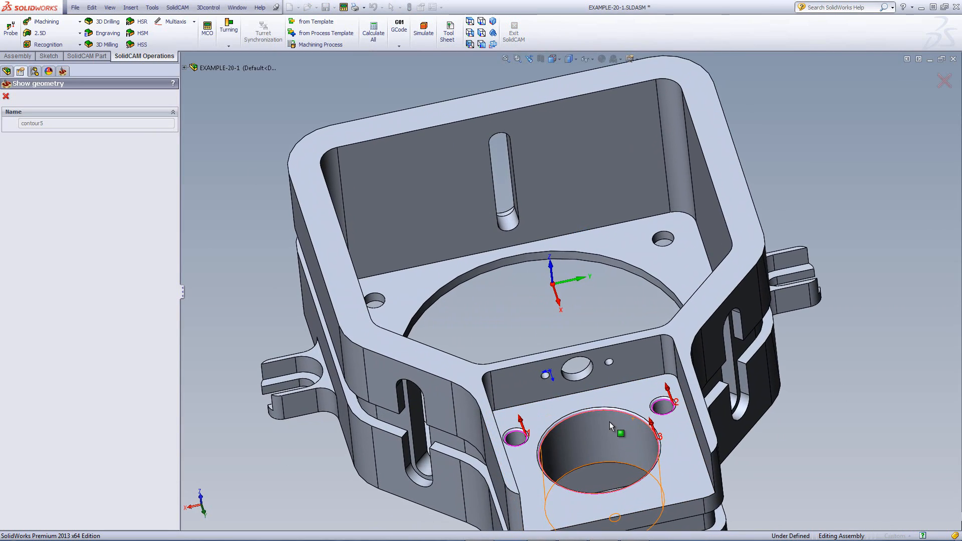
left_click(6, 96)
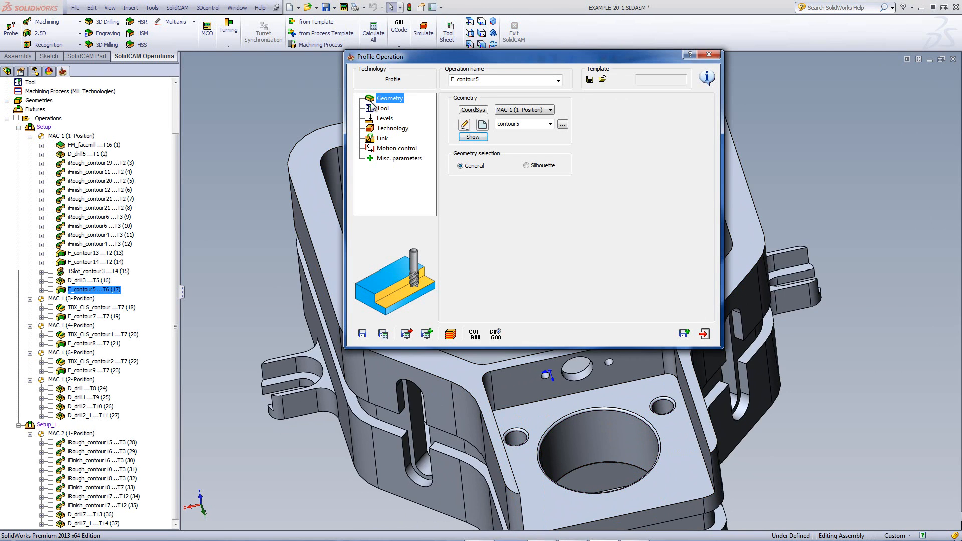
Review the parameters of end mill 6 assigned to F_contour5 and enlarge its cutting tip in the tool preview
left_click(384, 108)
left_click(512, 233)
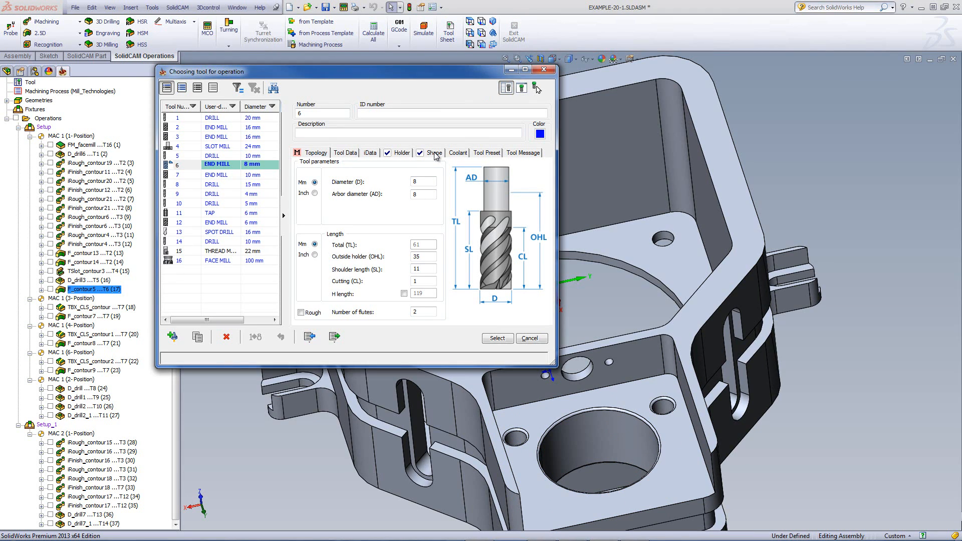
left_click(496, 339)
scroll(402, 301, "up", 5)
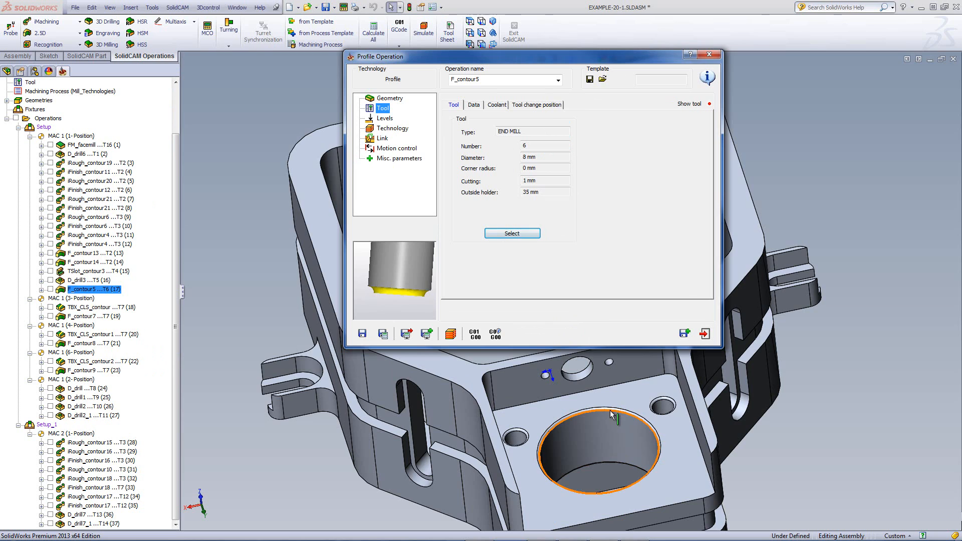
Check the F_contour5 milling levels and review the diameter of its end mill in the tool parameters
left_click(385, 118)
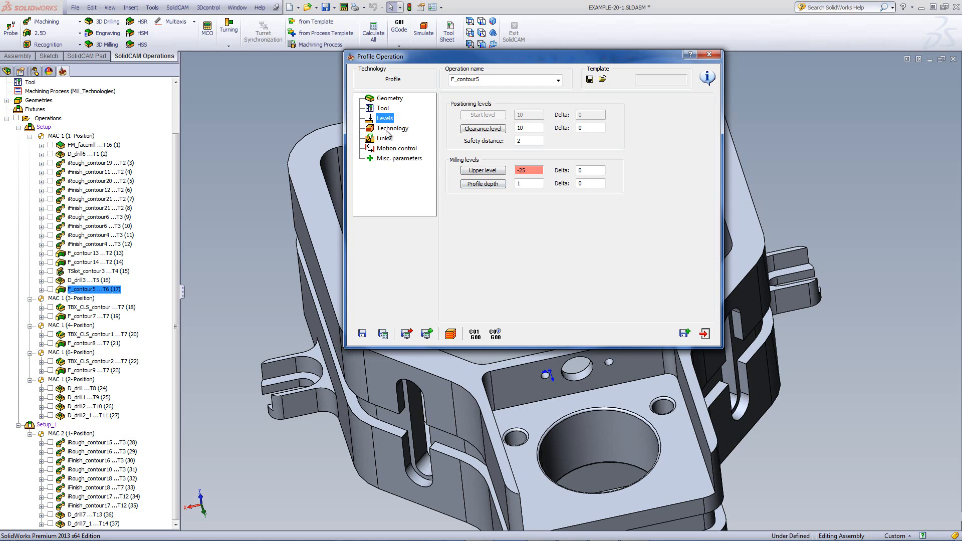
left_click(382, 110)
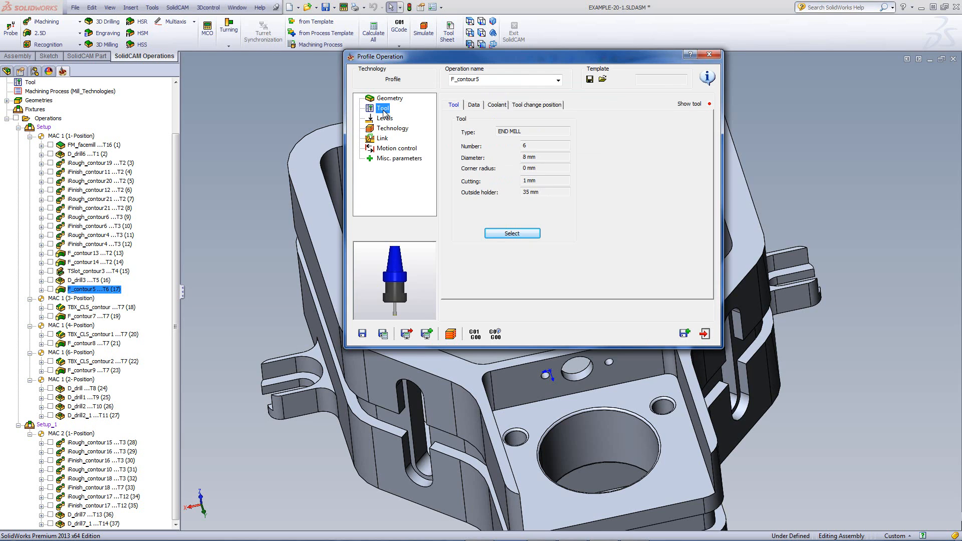
left_click(504, 235)
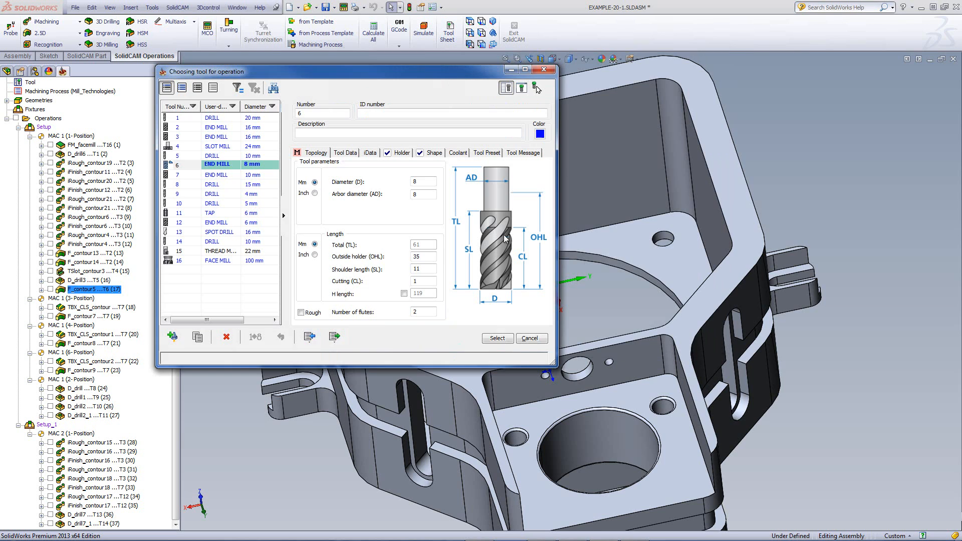
left_click(421, 182)
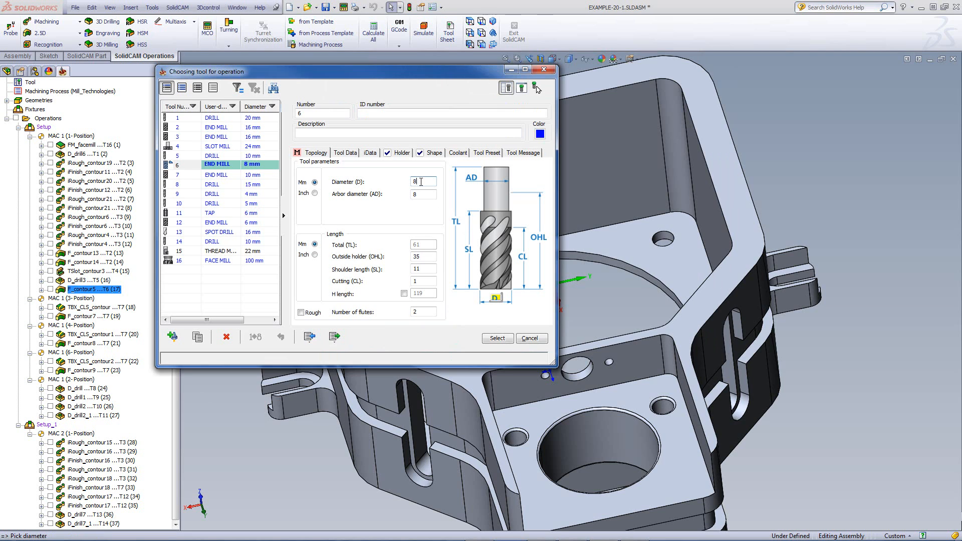
left_click(496, 338)
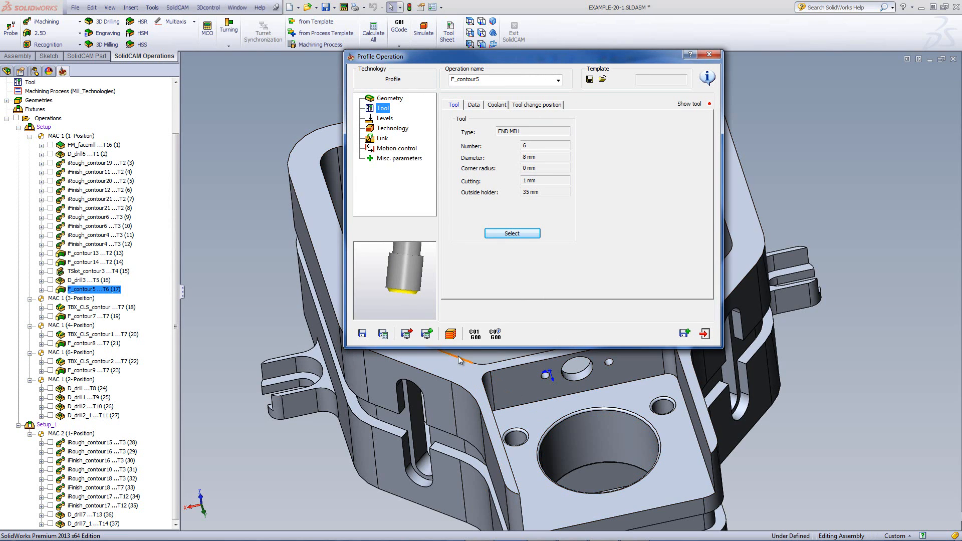
Simulate F_contour5 in Host CAD mode, stepping through the cuts around the two small holes and the bore
left_click(451, 334)
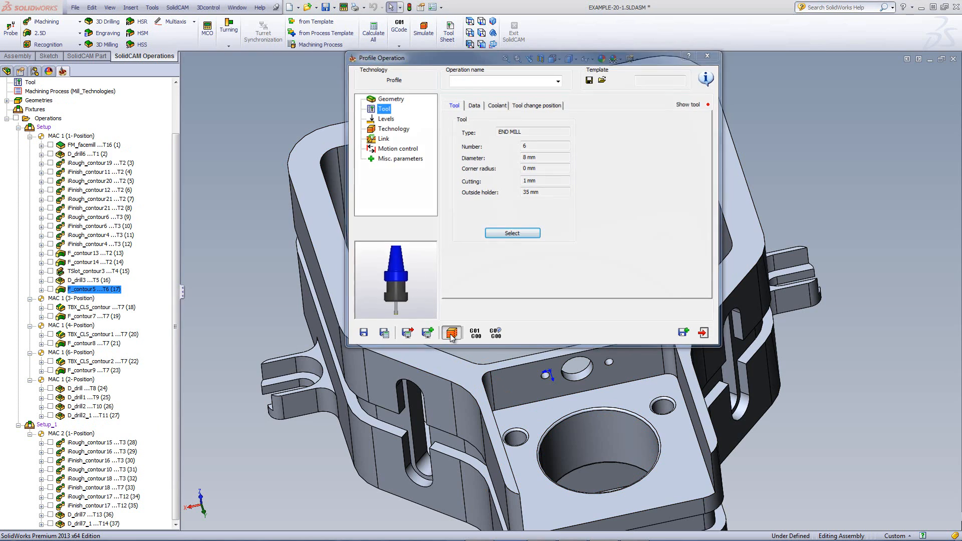
left_click(153, 247)
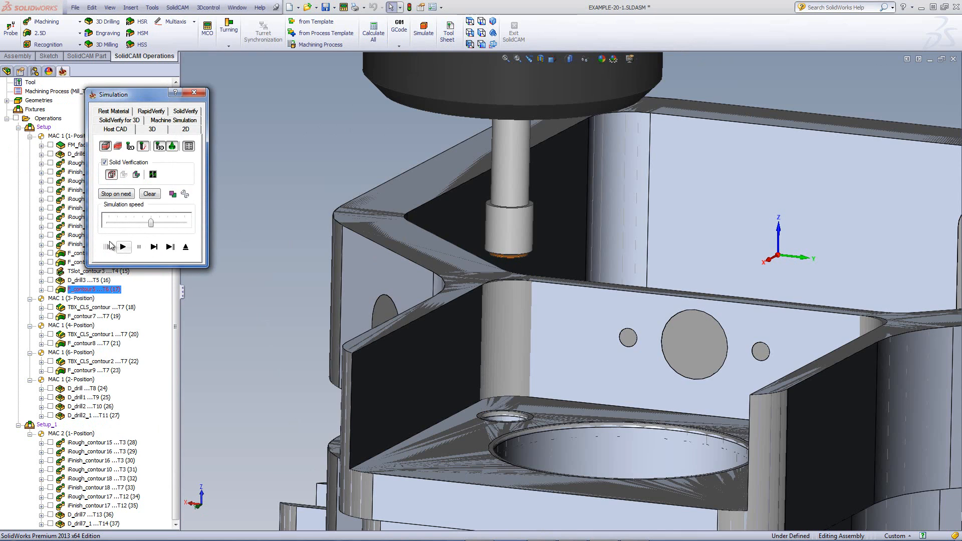
left_click(157, 249)
left_click(159, 247)
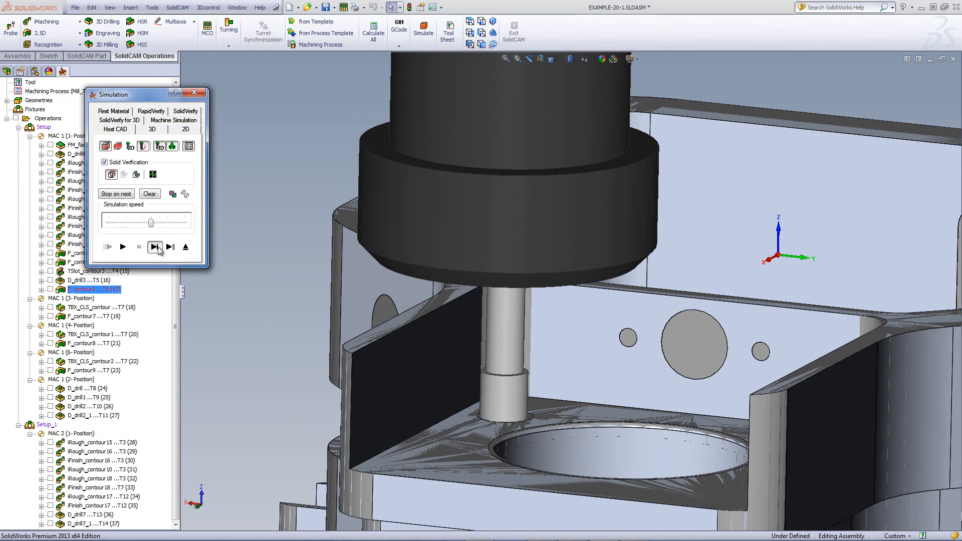
left_click(159, 247)
left_click(158, 247)
left_click(159, 248)
left_click(159, 247)
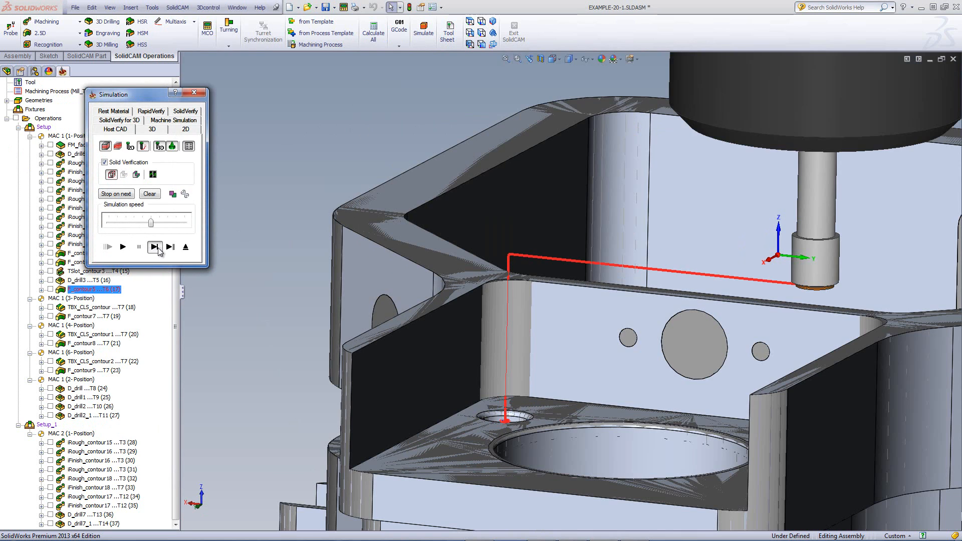
left_click(158, 247)
left_click(155, 247)
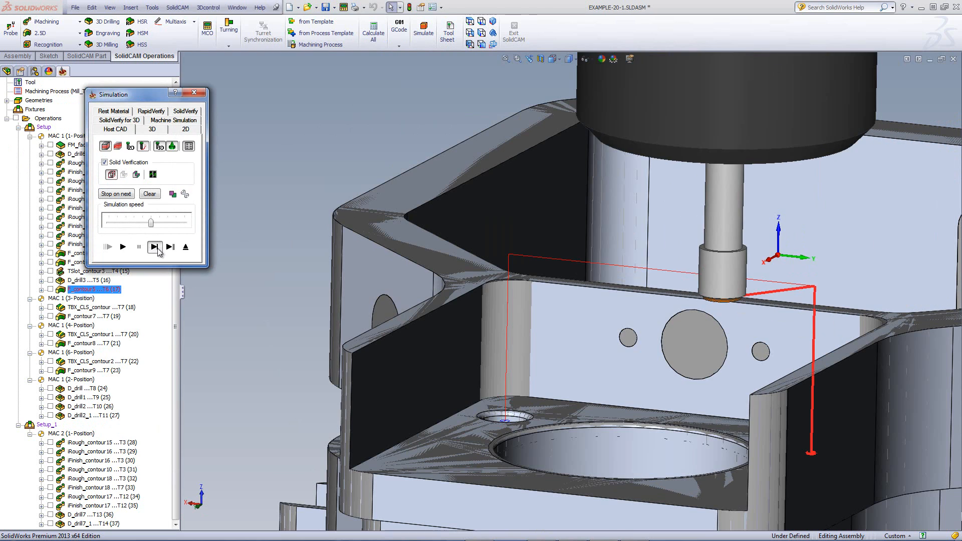
left_click(155, 247)
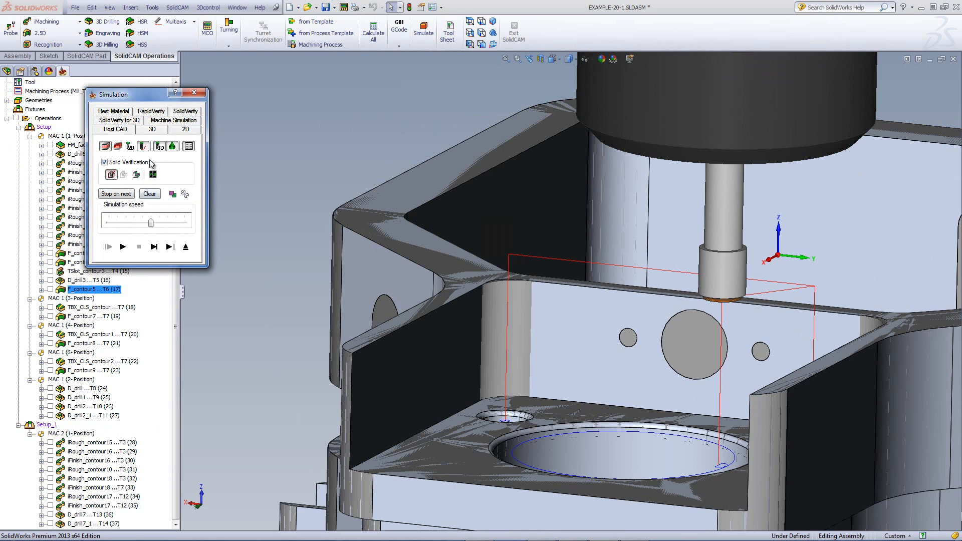
Simulate F_contour5 in SolidVerify mode and step through the chamfering of the small hole beside the bore
left_click(175, 113)
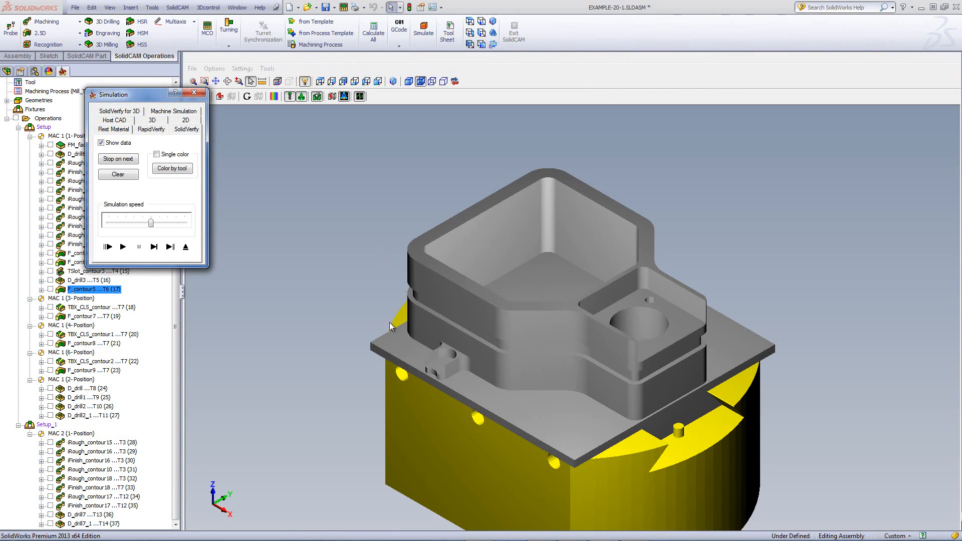
left_click(153, 246)
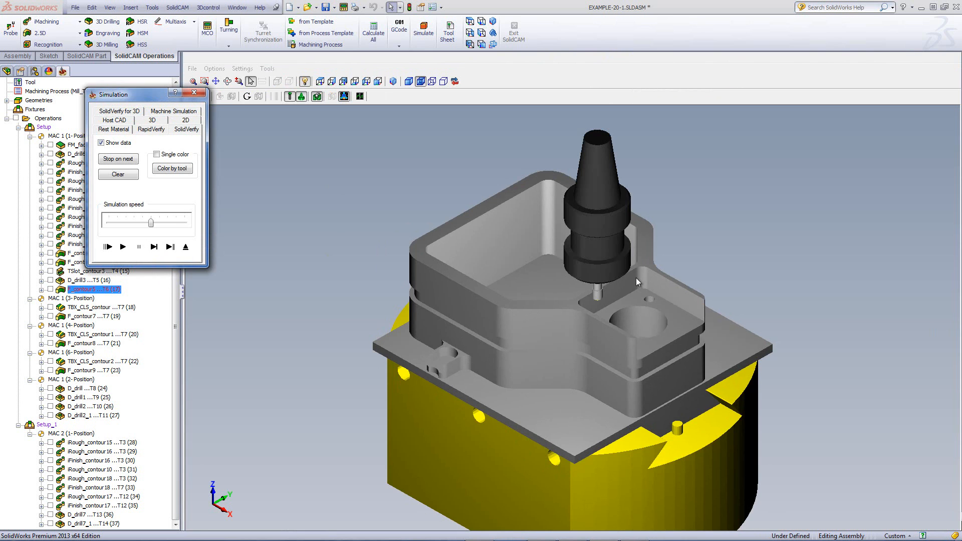
middle_click_drag(719, 278, 671, 271)
scroll(672, 271, "up", 4)
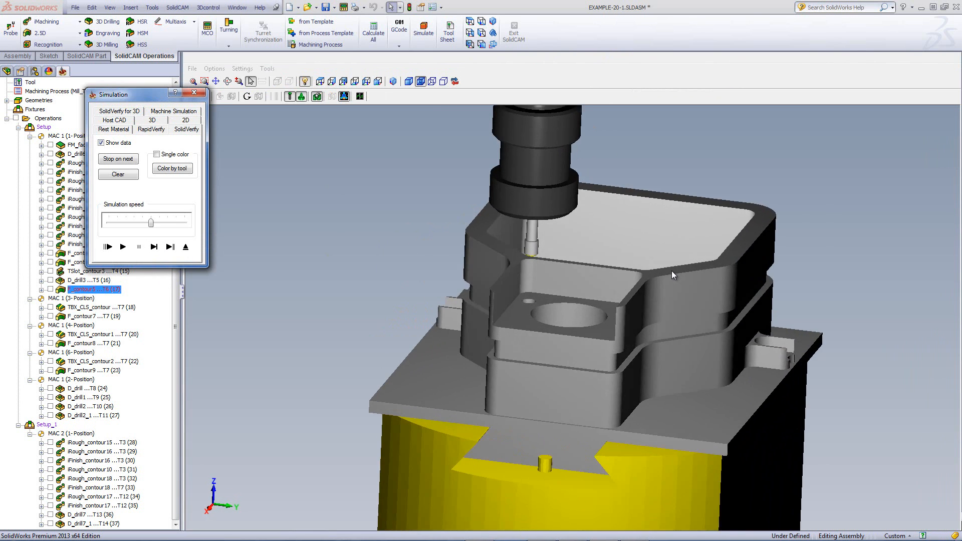
scroll(672, 271, "up", 6)
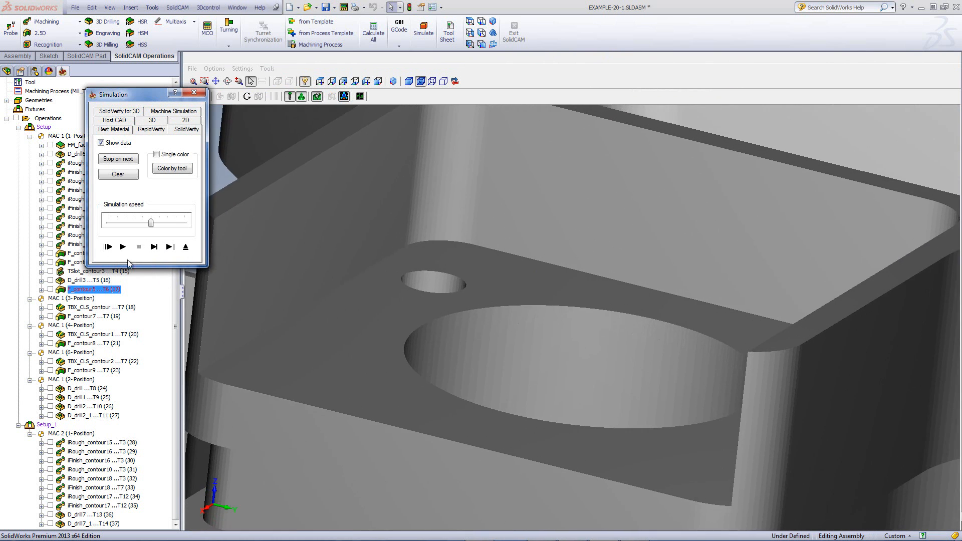
left_click(153, 246)
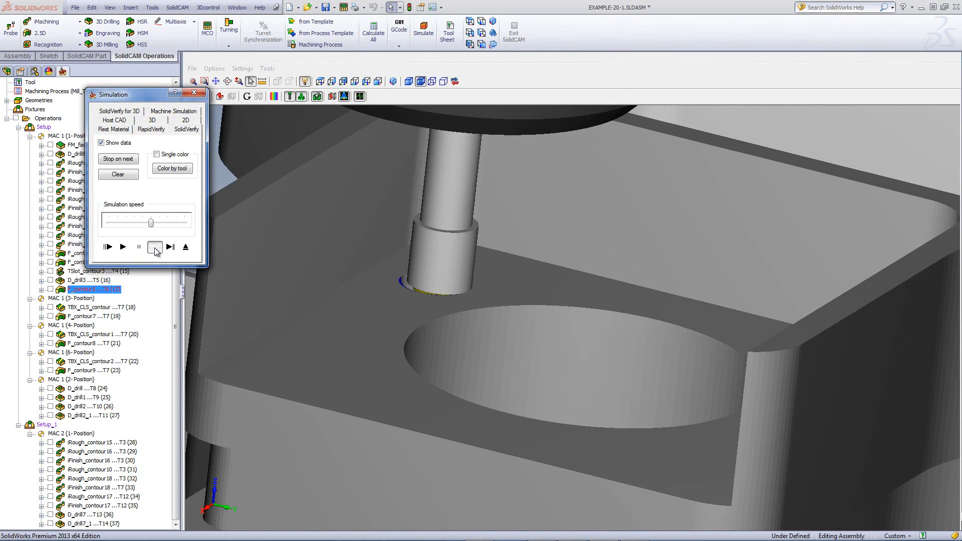
left_click(155, 248)
left_click(155, 249)
left_click(155, 248)
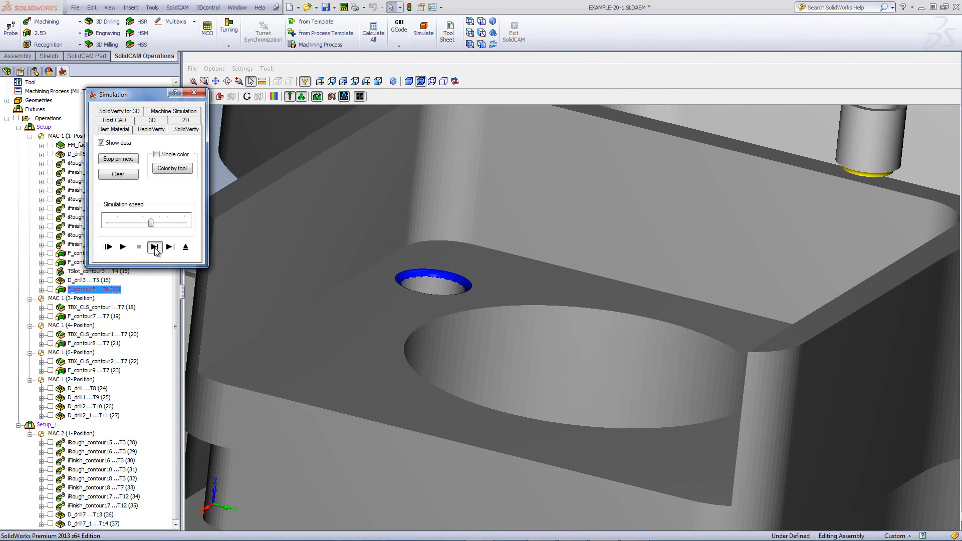
Step through the F_contour5 cut around the large bore's upper edge and play the remaining SolidVerify simulation
left_click(155, 248)
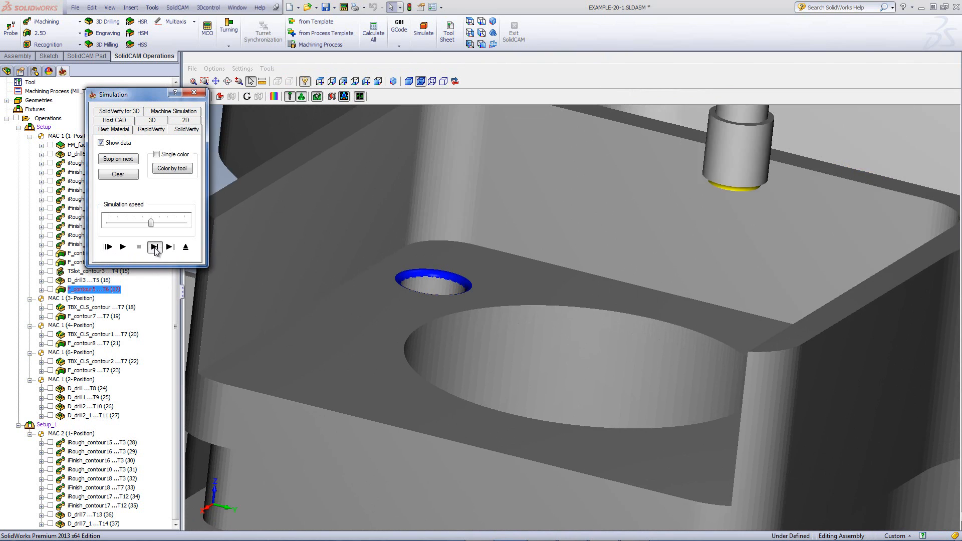
left_click(155, 248)
left_click(154, 249)
left_click(155, 249)
left_click(155, 248)
left_click(155, 249)
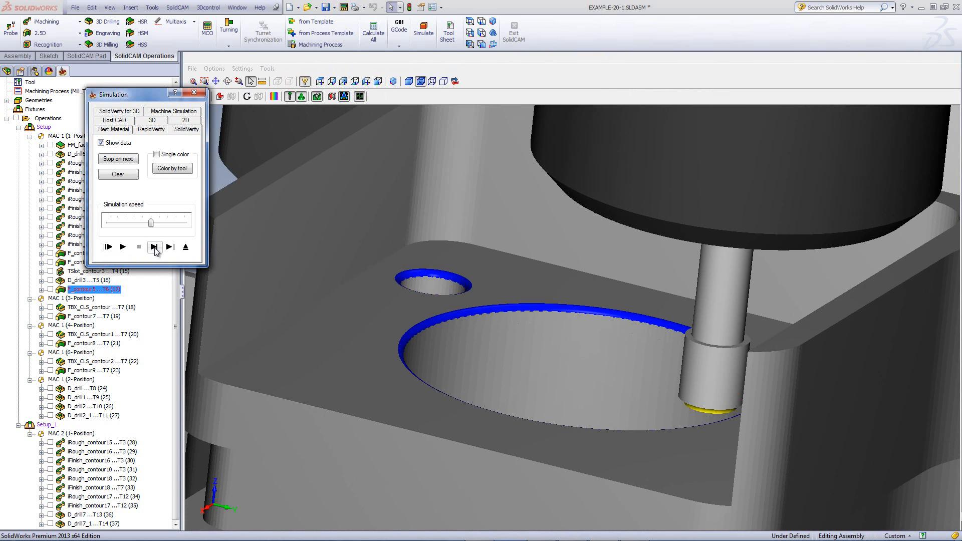
left_click(122, 247)
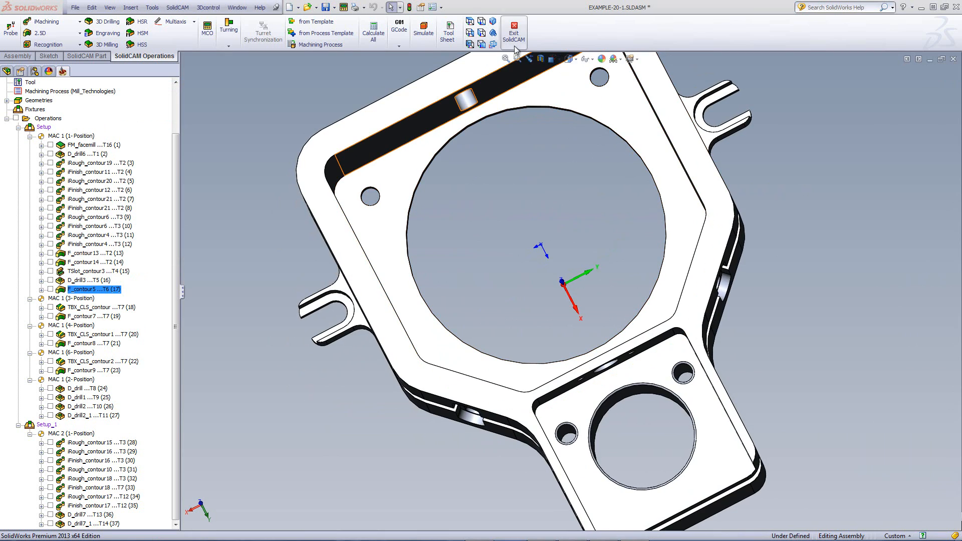
Open the TBX_CLS_contour operation and examine its 3-Position coordinate system in the CoordSys Manager
left_click(470, 22)
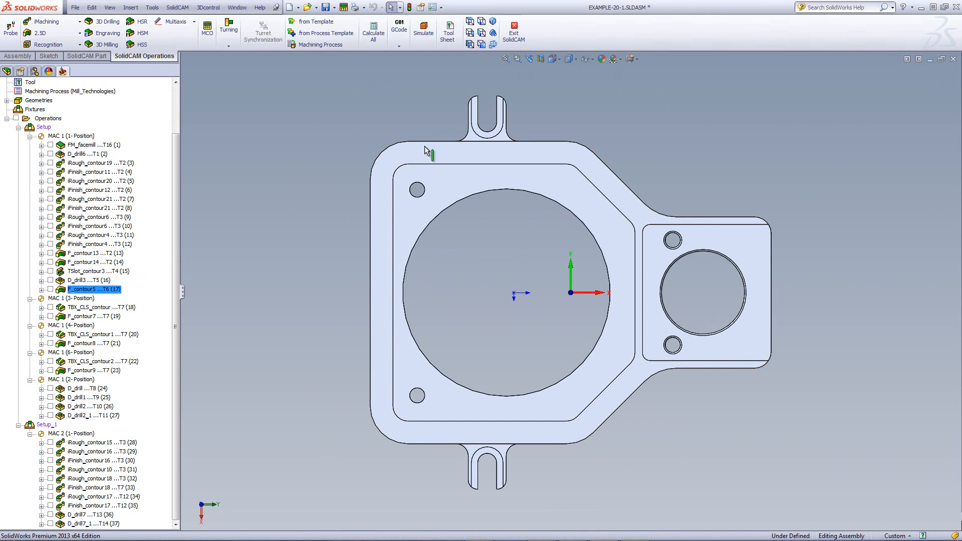
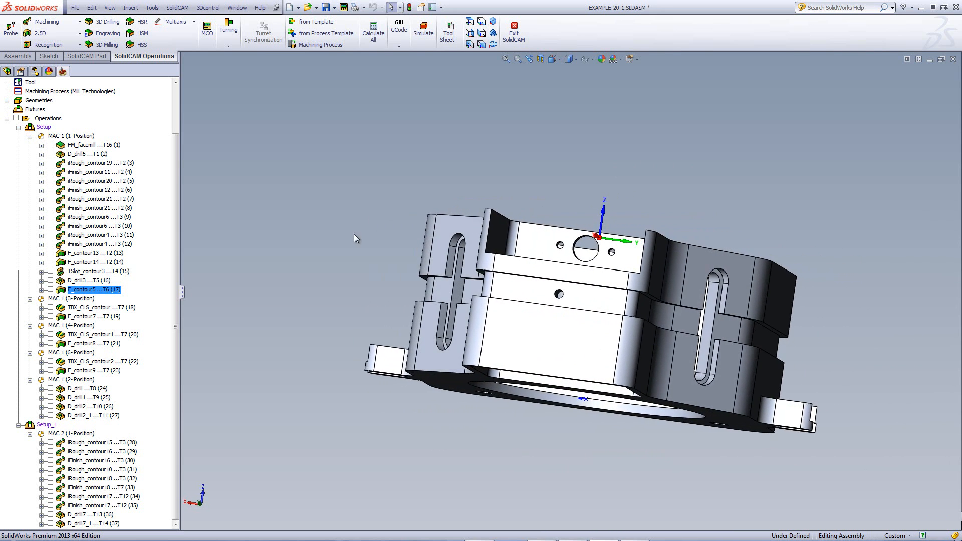
left_click(50, 308)
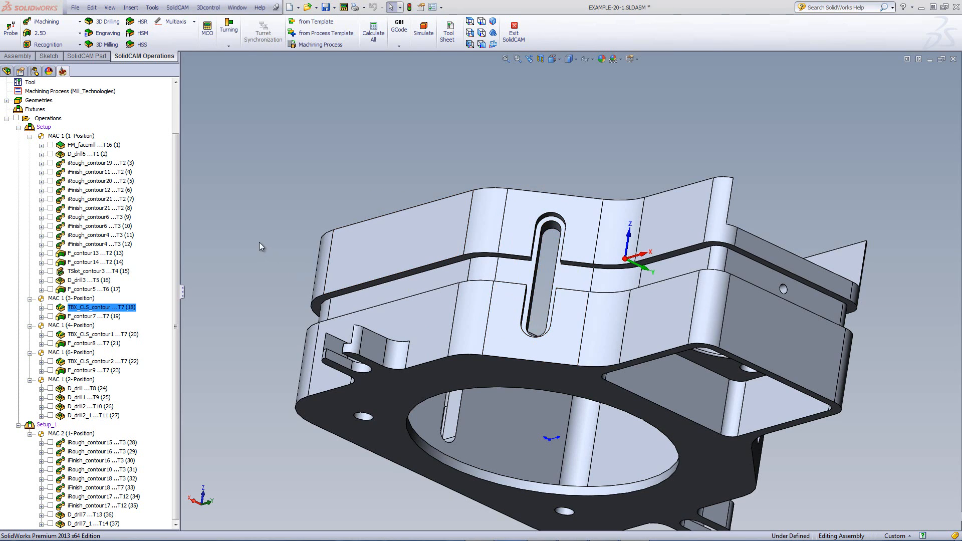
double_click(82, 312)
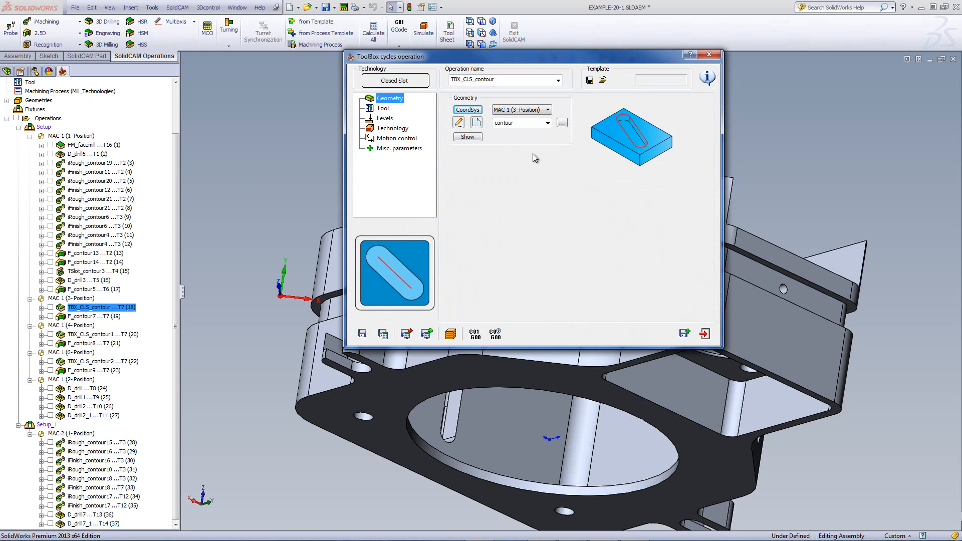
left_click(471, 110)
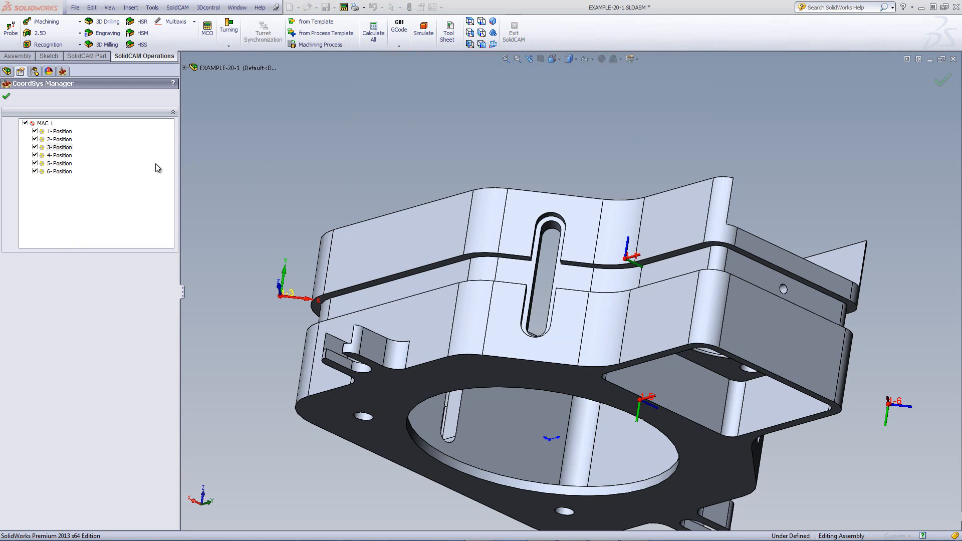
left_click(59, 147)
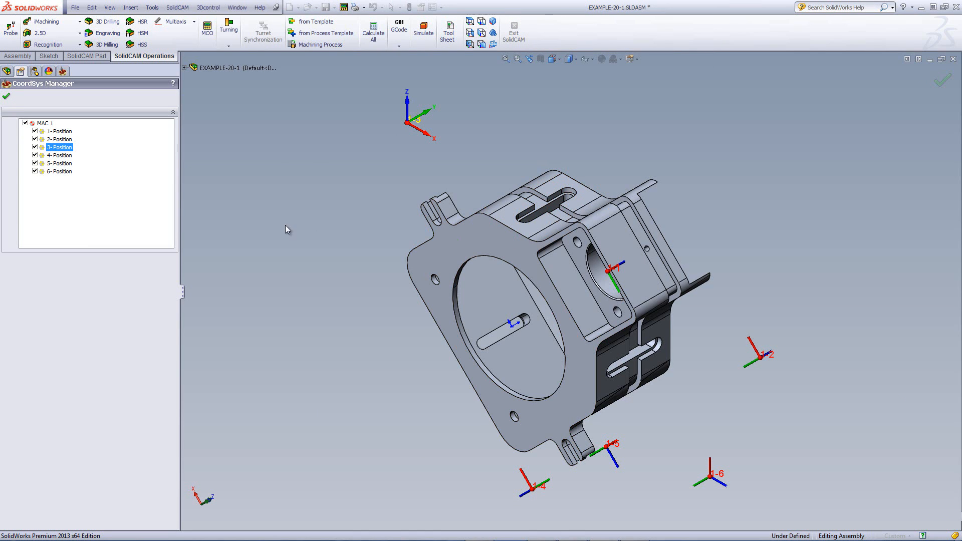
left_click(7, 97)
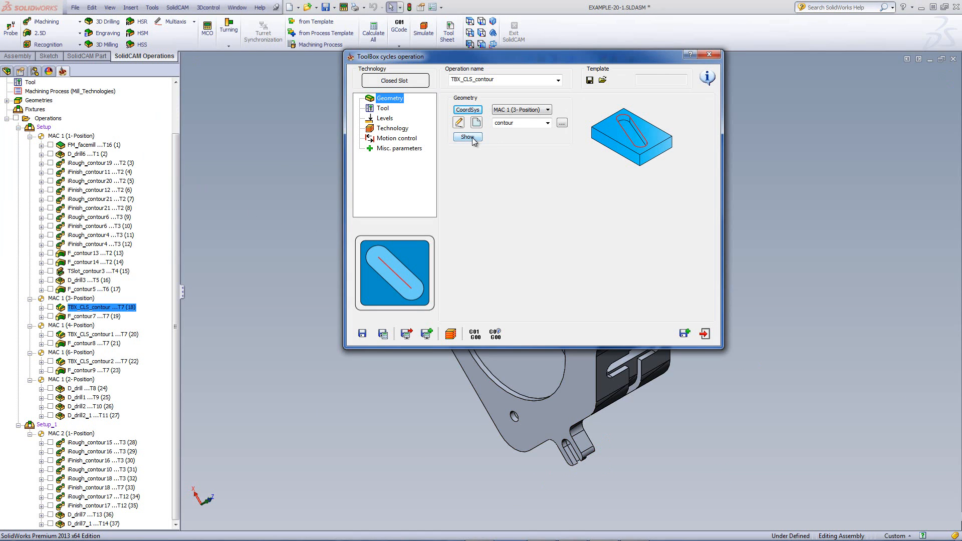
Display the contour geometry of TBX_CLS_contour and examine the chain around the slot
left_click(468, 137)
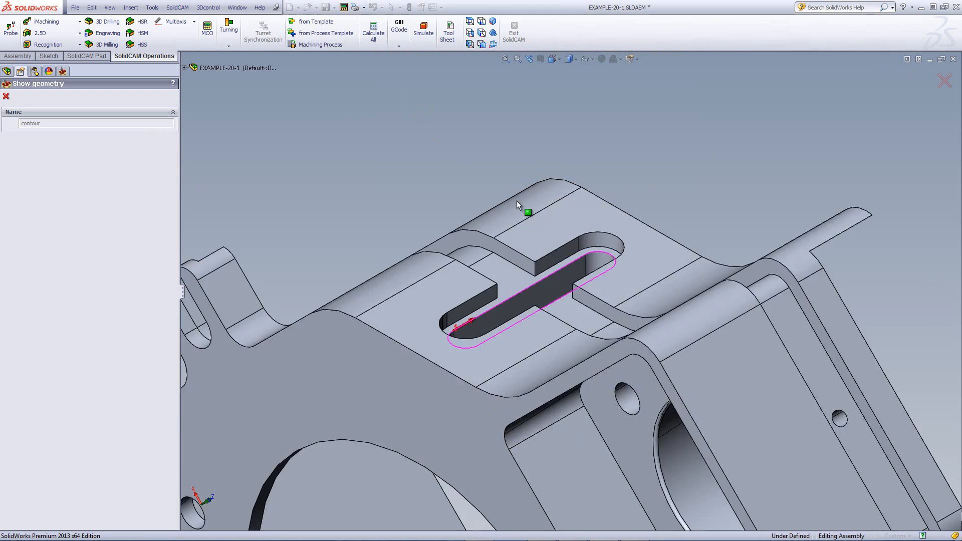
scroll(516, 201, "down", 2)
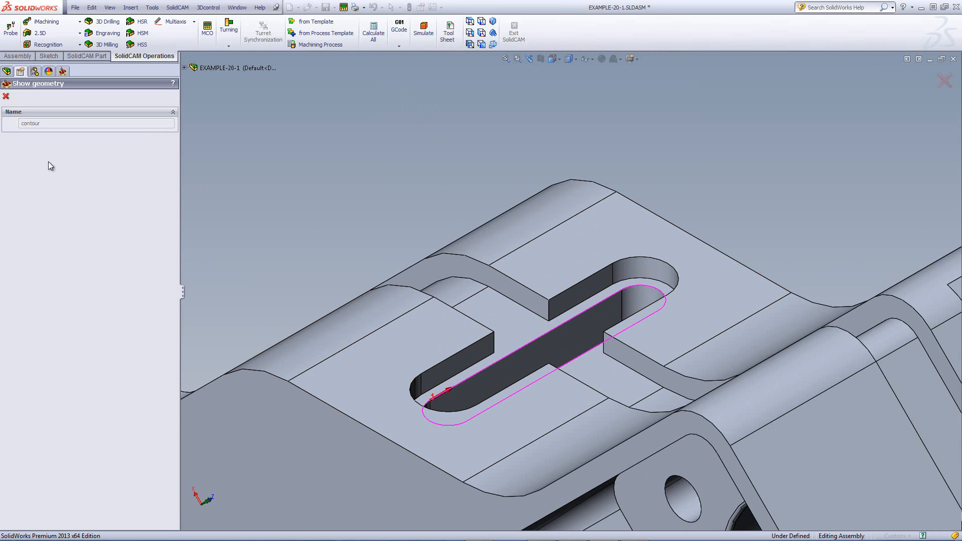
left_click(5, 96)
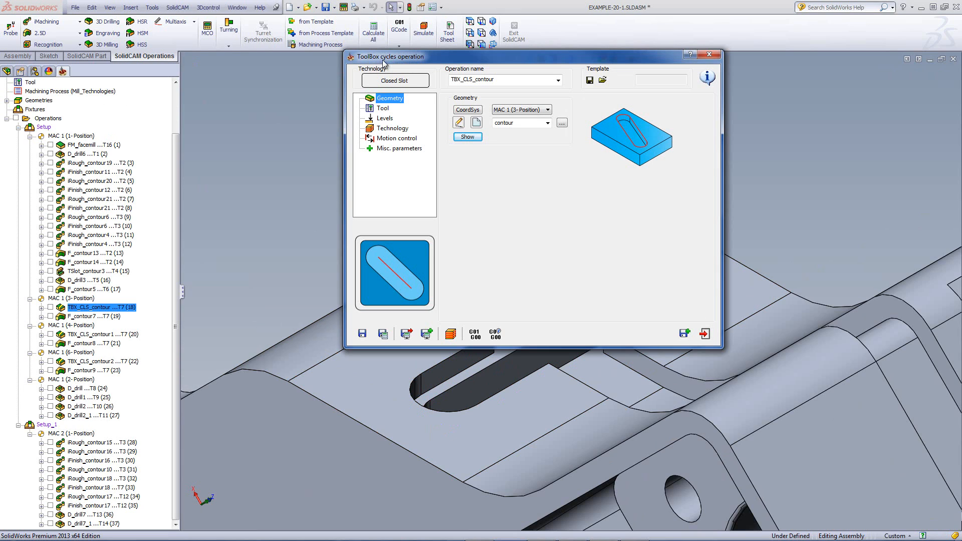
Review the available ToolBox cycles, choose Closed Slot, and check the parameters of its end mill 7
left_click(410, 82)
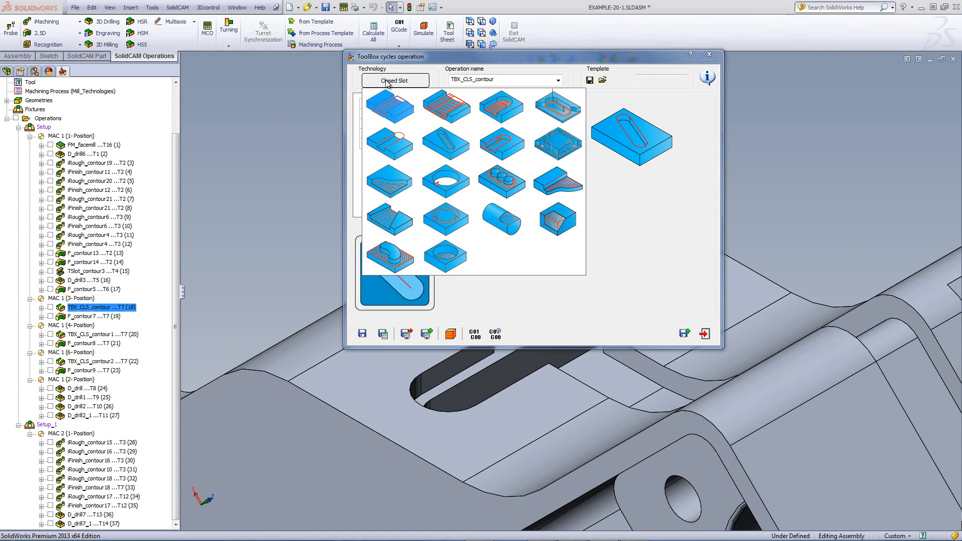
left_click(450, 149)
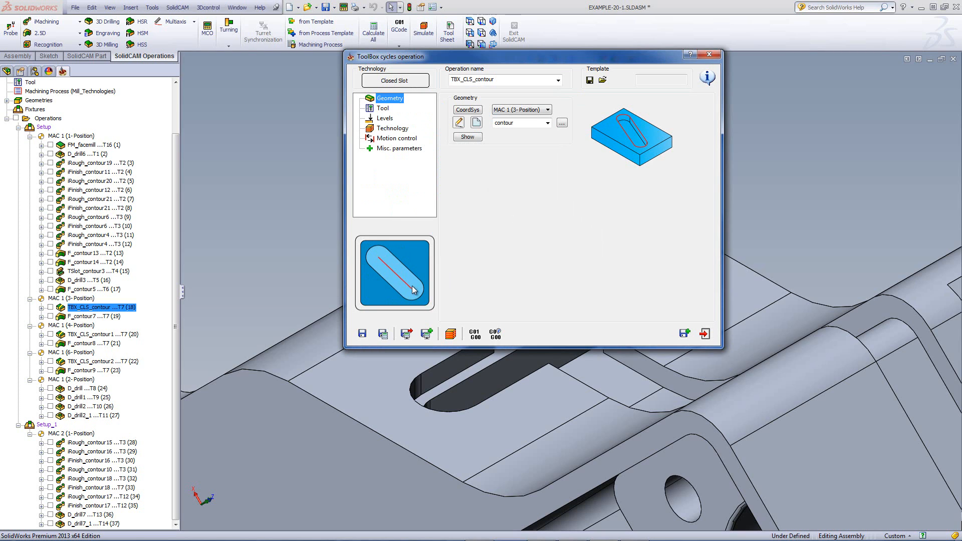
left_click(382, 108)
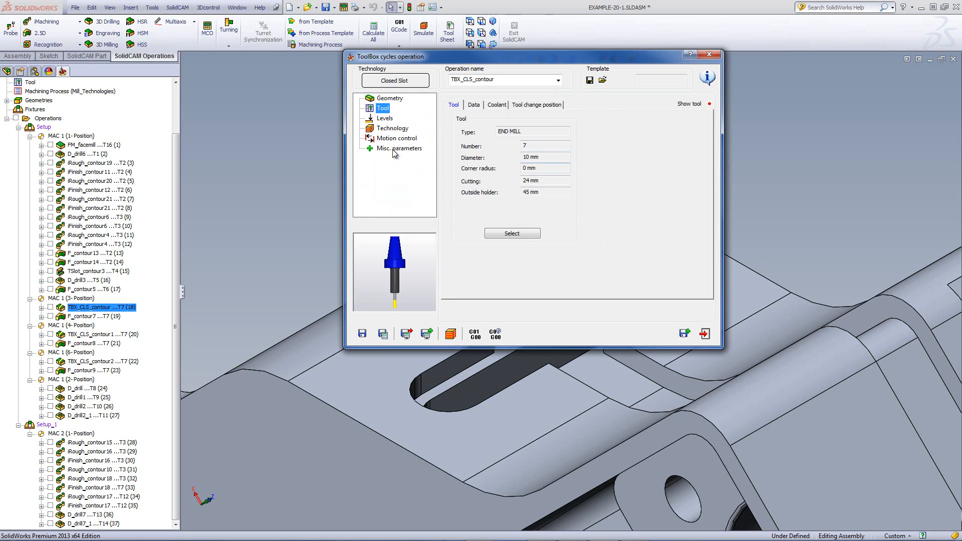
Check the TBX_CLS_contour upper level on the model, then pick its depth of 15 and set the depth delta to -1
left_click(384, 119)
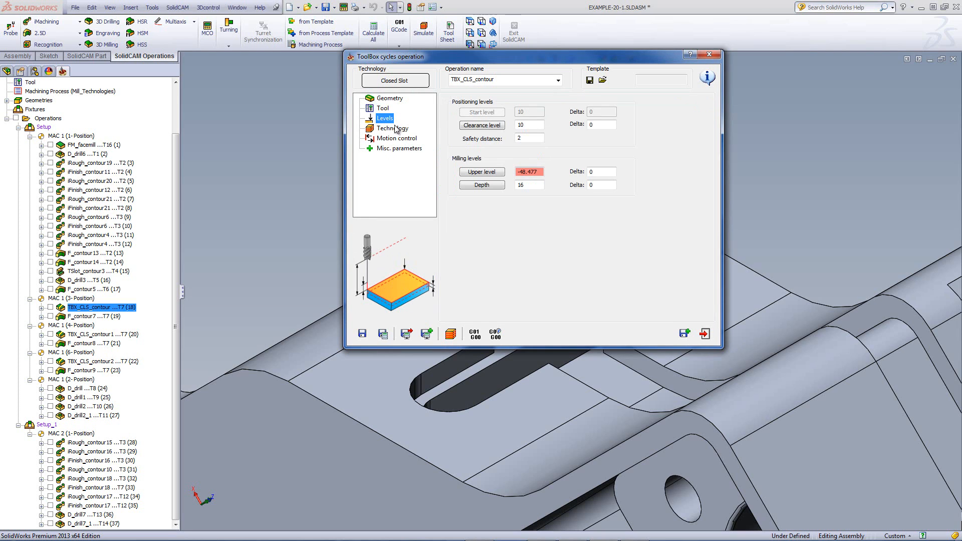
left_click(479, 171)
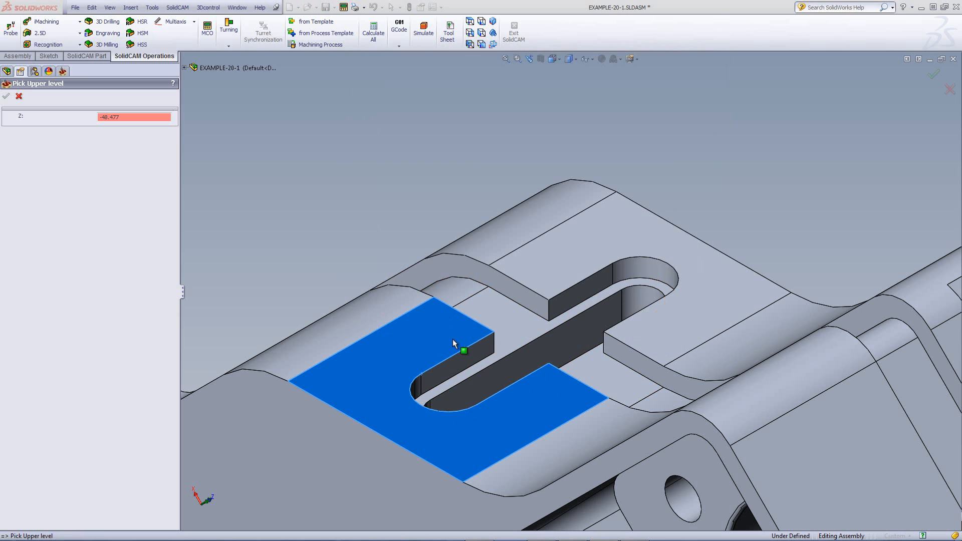
left_click(18, 96)
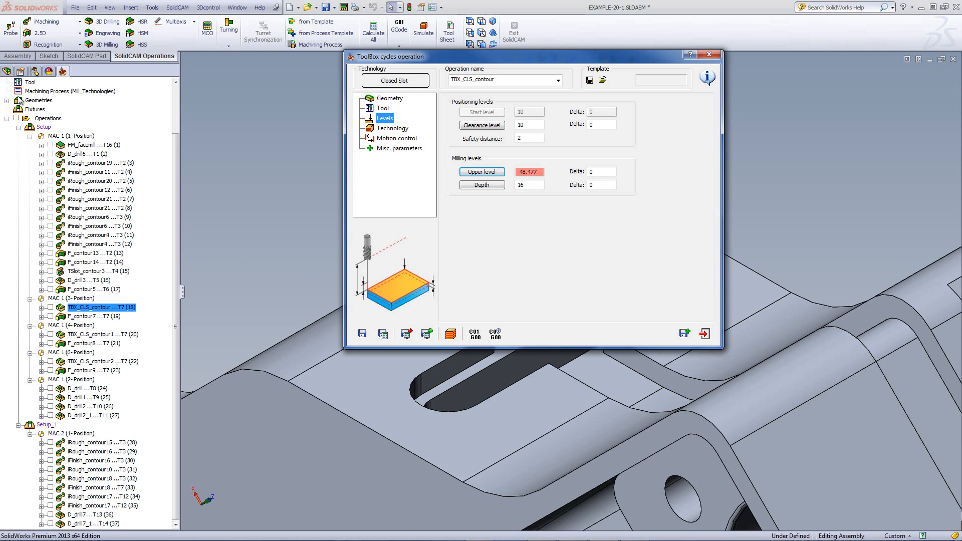
left_click(480, 188)
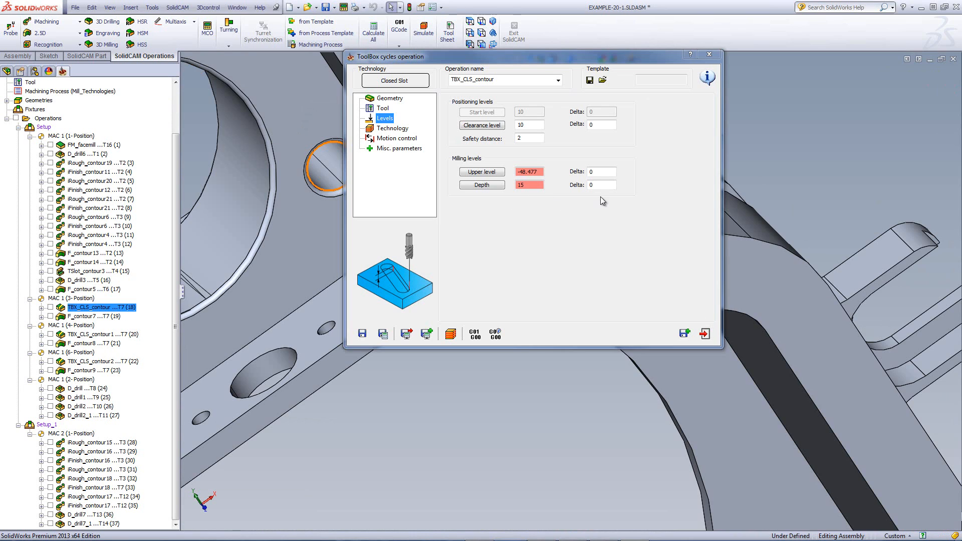
double_click(587, 185)
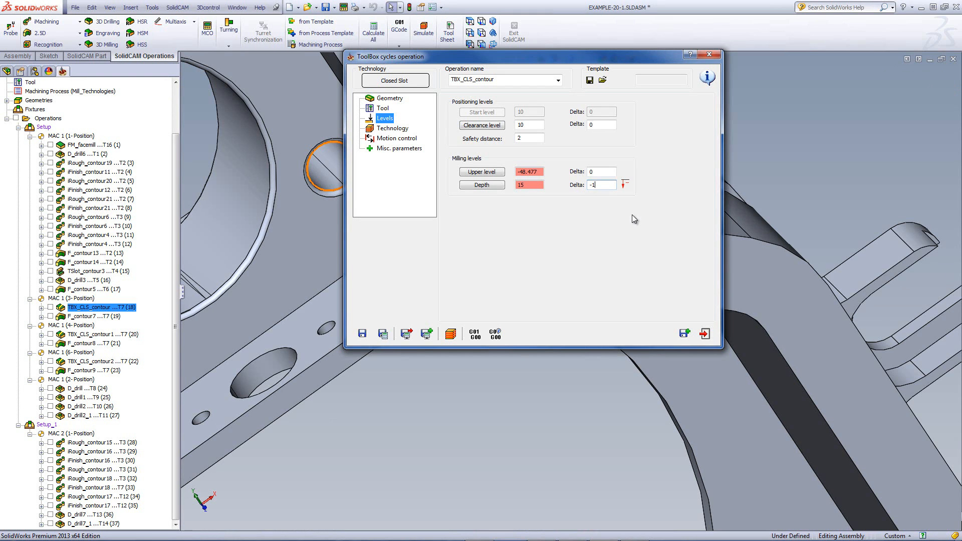
Check the step down of the TBX_CLS_contour operation, and simulate its closed-slot toolpath move by move
left_click(394, 129)
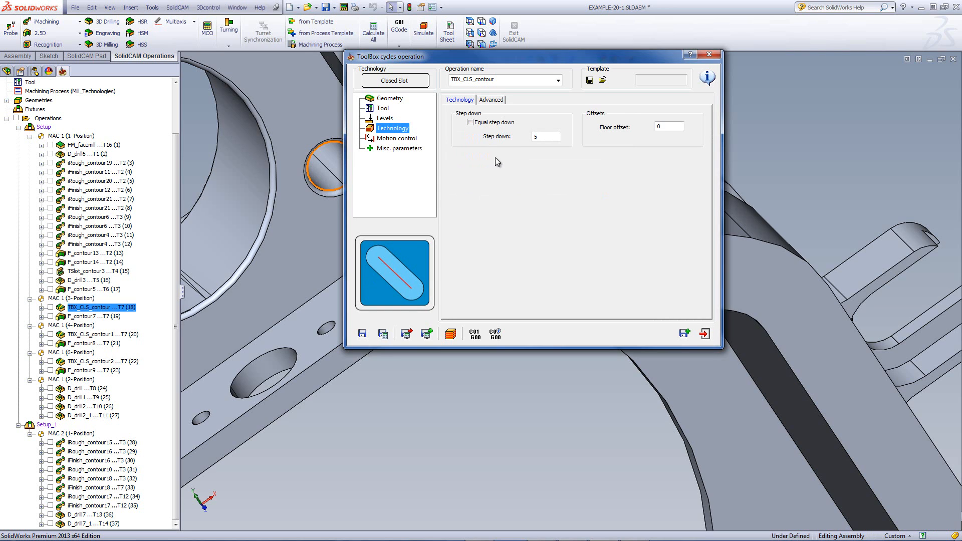
left_click(546, 136)
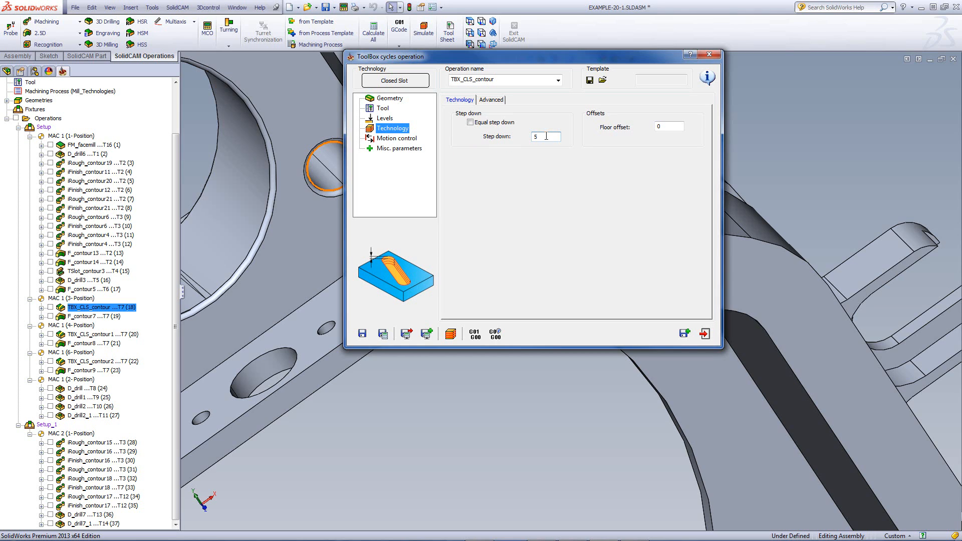
left_click(450, 333)
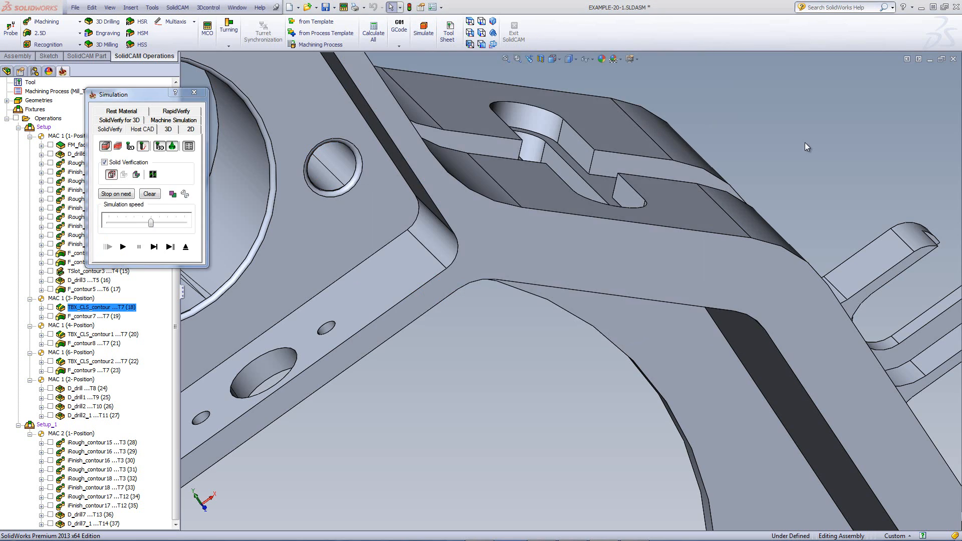
left_click(156, 248)
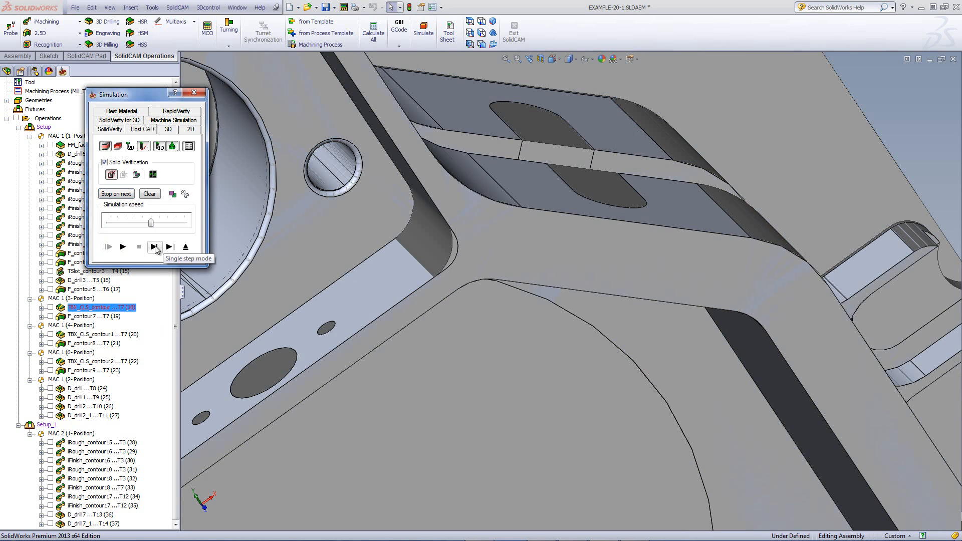
left_click(155, 247)
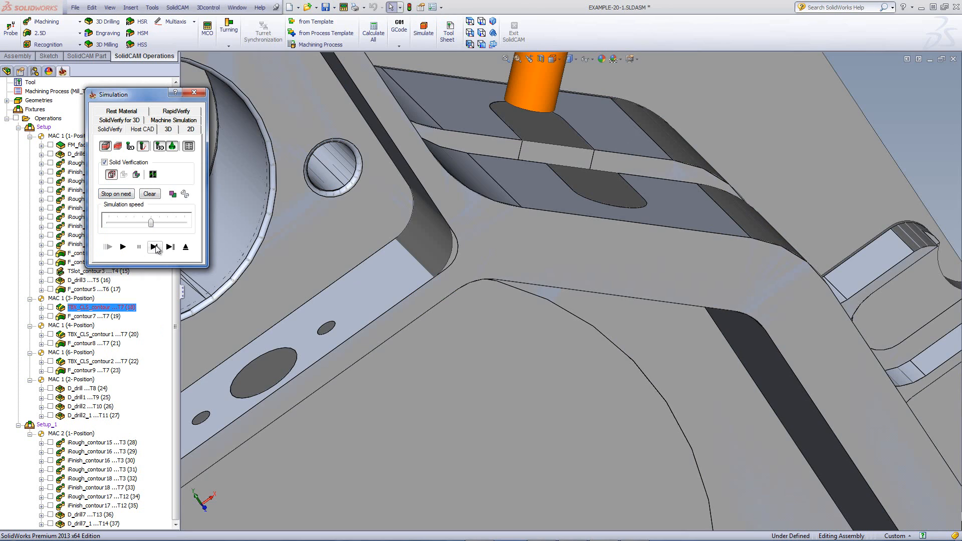
left_click(156, 247)
left_click(155, 247)
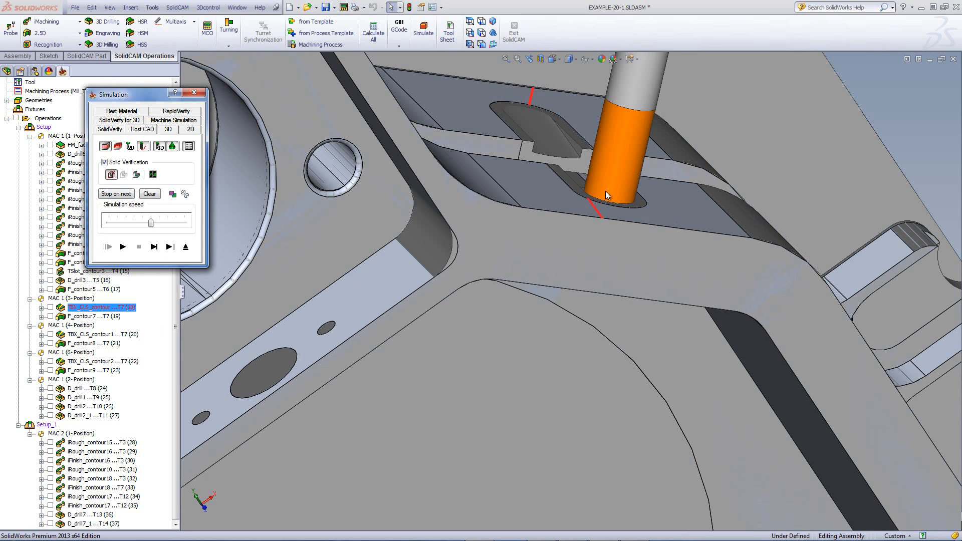
left_click(155, 247)
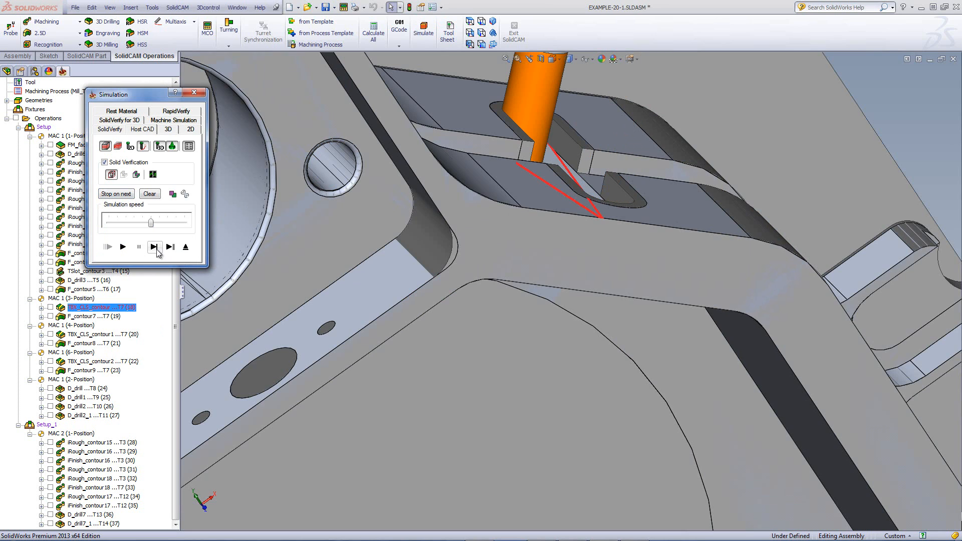
left_click(157, 249)
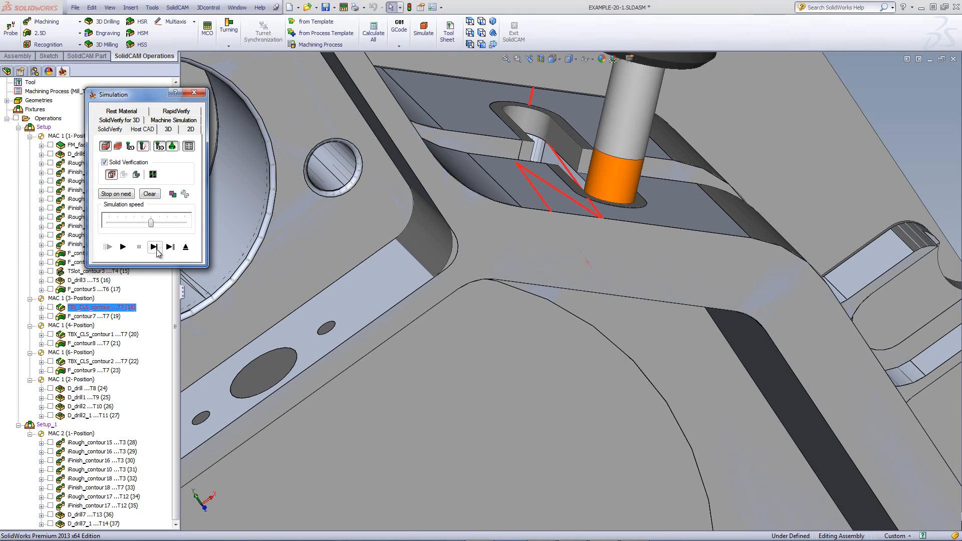
left_click(156, 249)
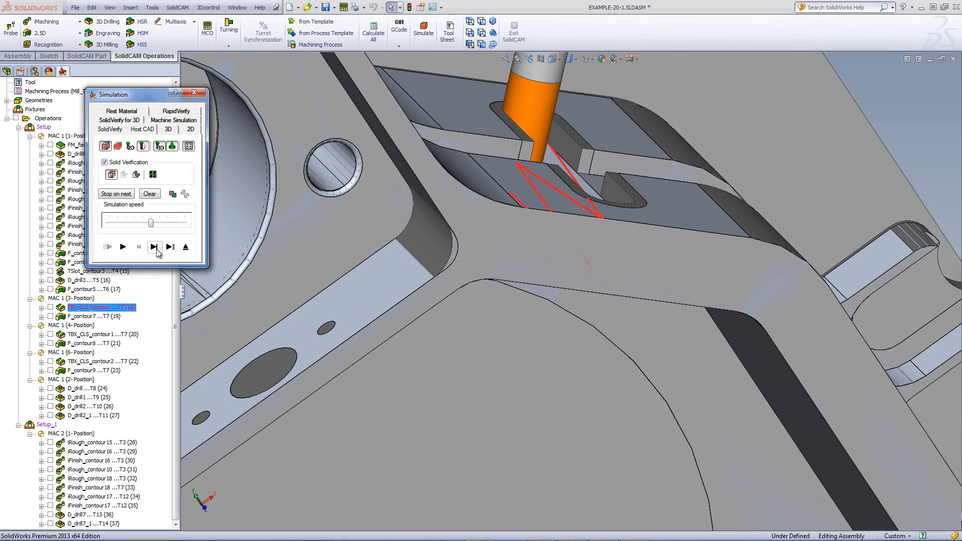
left_click(157, 249)
left_click(157, 249)
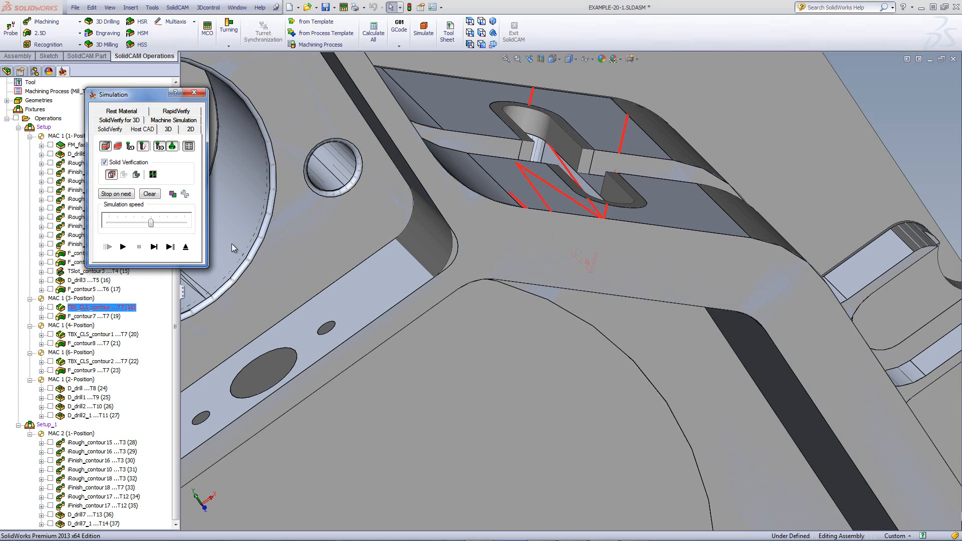
left_click(184, 247)
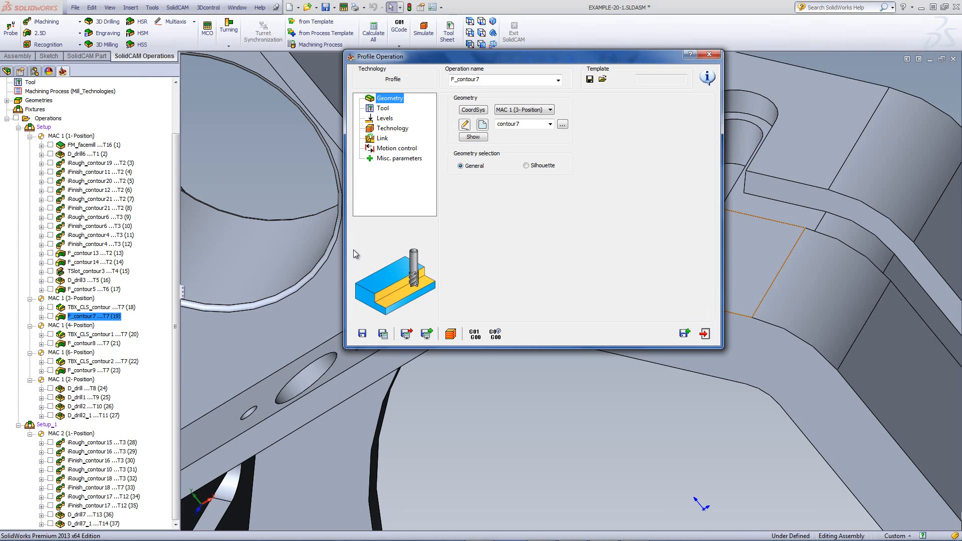
Display the contour7 chain of F_contour7 around the slot, and examine its tool side and modified offset in the technology settings
left_click(472, 137)
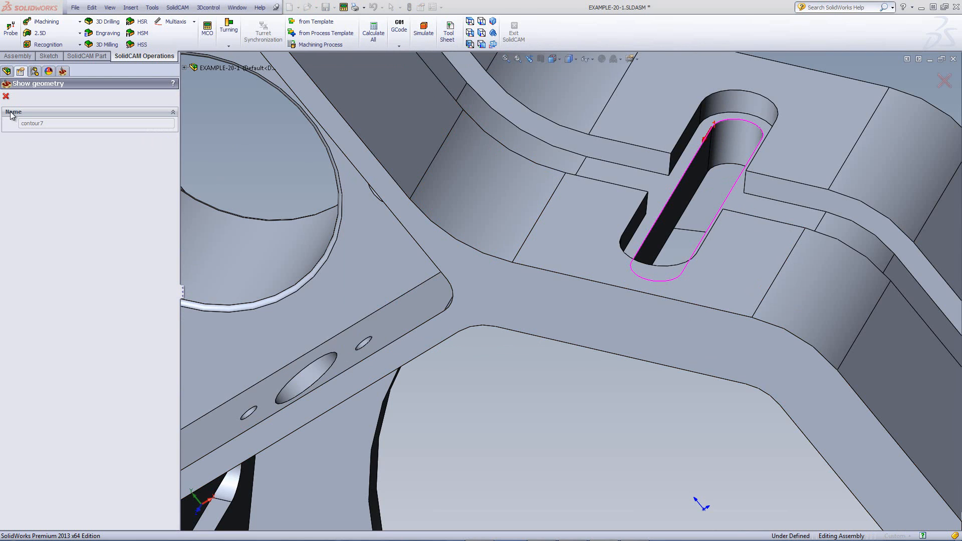
left_click(6, 96)
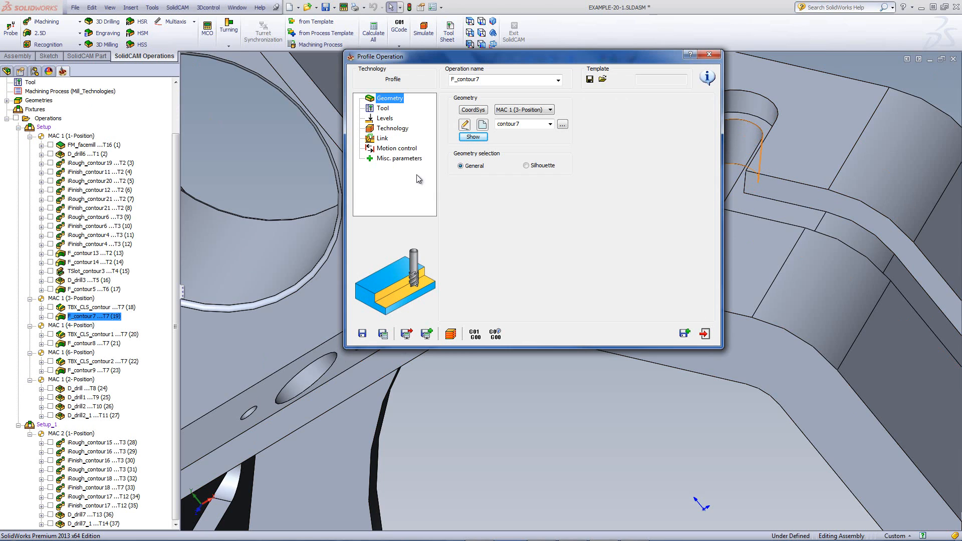
left_click(392, 129)
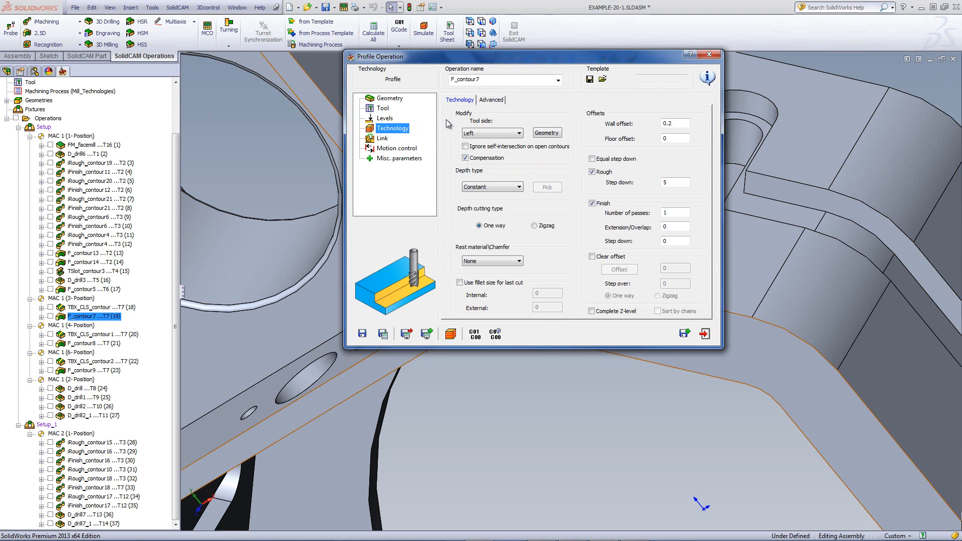
left_click(545, 133)
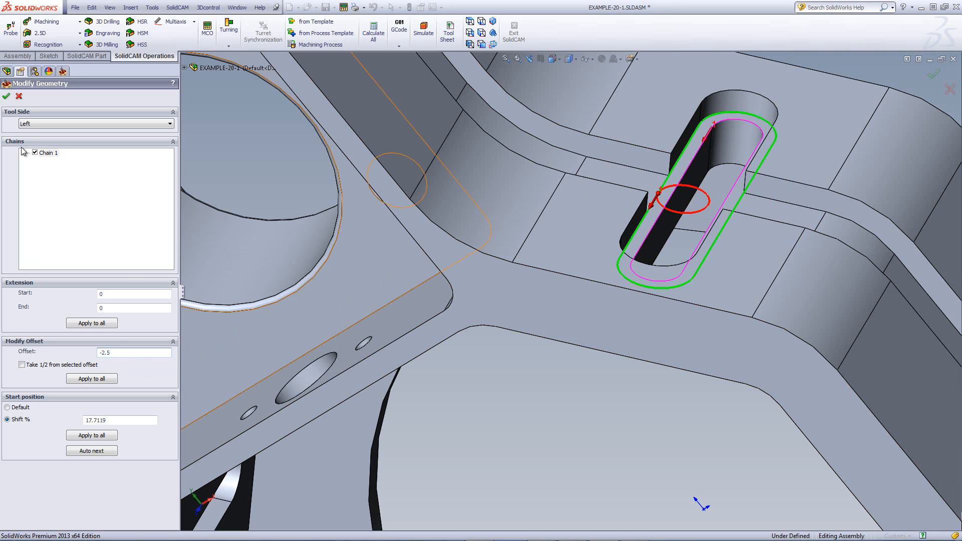
left_click(6, 96)
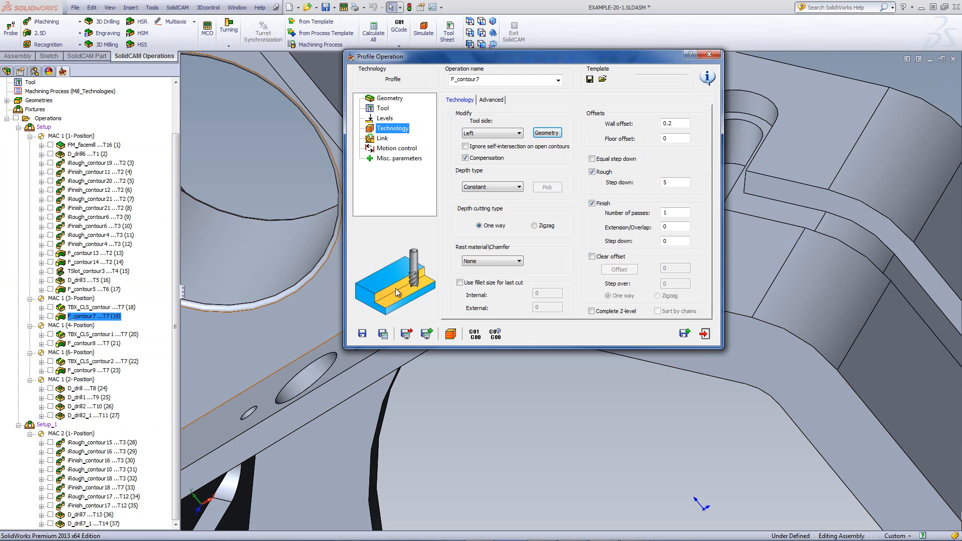
Simulate the F_contour7 profile operation with solid verification, stepping move by move around the slot
left_click(451, 333)
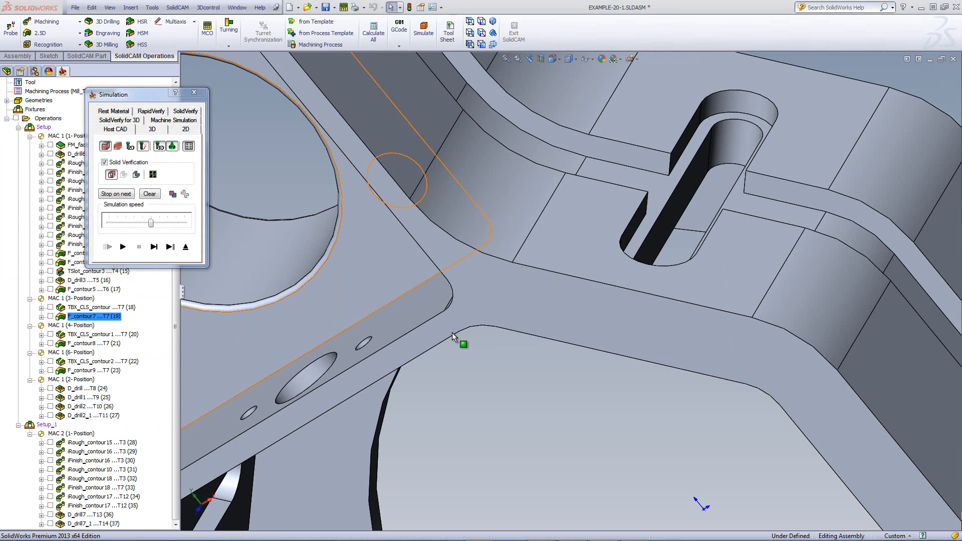
left_click(154, 247)
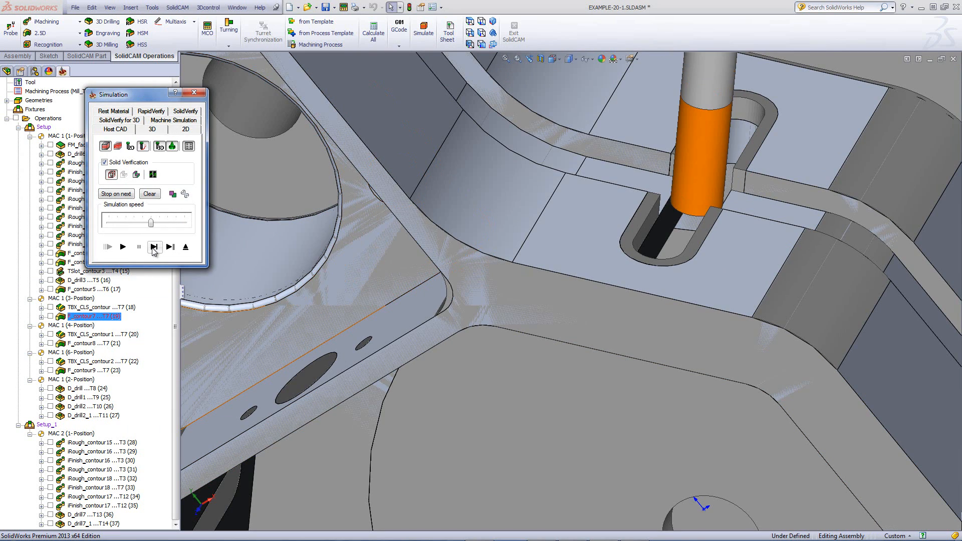
left_click(153, 248)
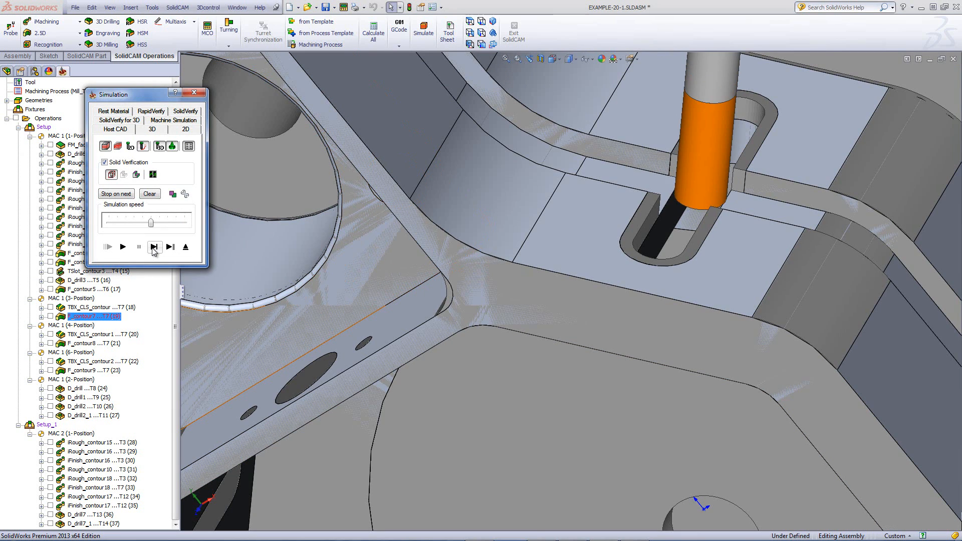
left_click(154, 249)
left_click(154, 248)
left_click(153, 248)
left_click(154, 248)
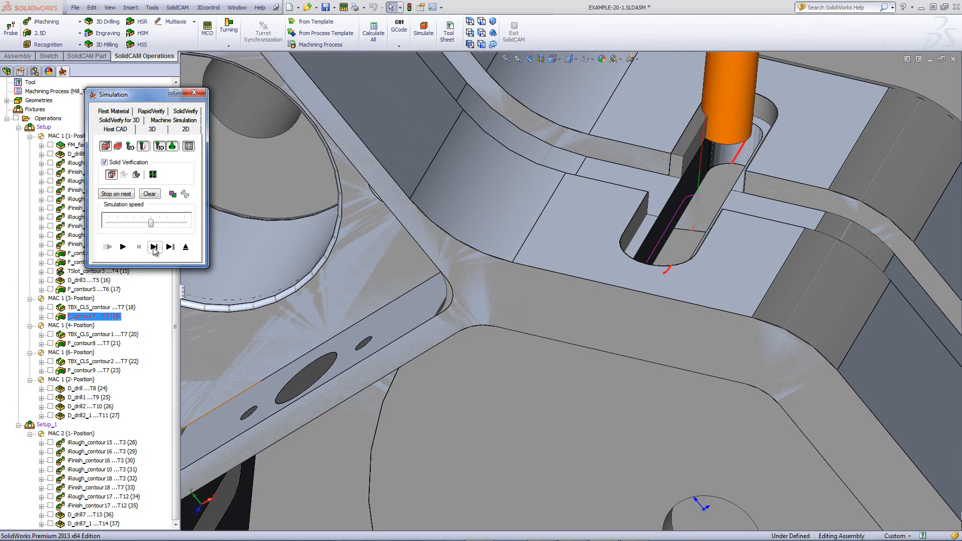
left_click(153, 248)
left_click(154, 247)
left_click(154, 248)
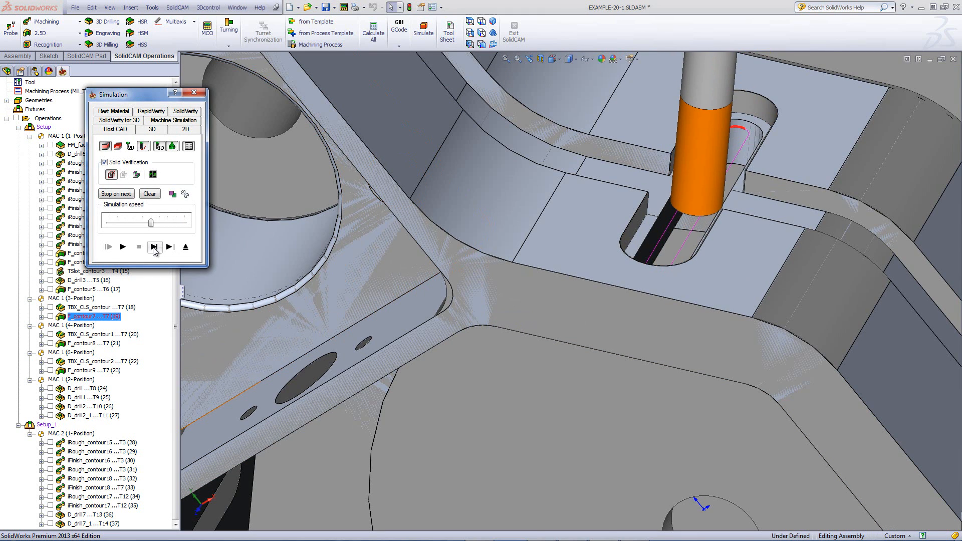
left_click(154, 248)
left_click(154, 248)
left_click(153, 248)
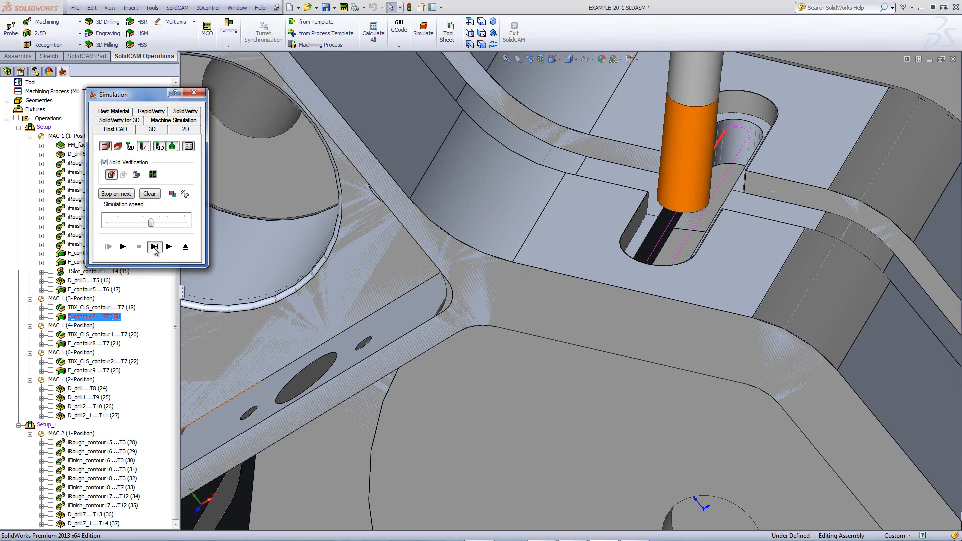
left_click(154, 248)
left_click(154, 248)
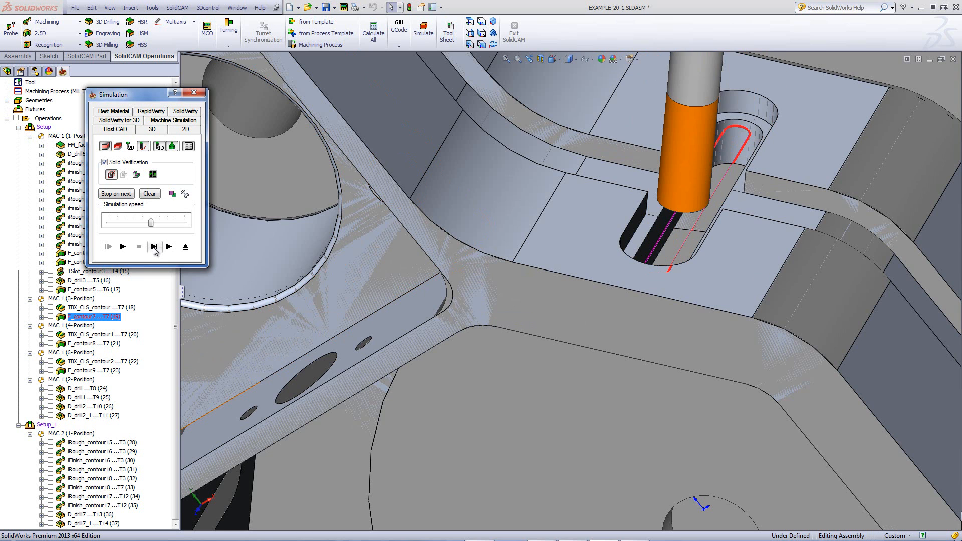
left_click(154, 248)
left_click(154, 248)
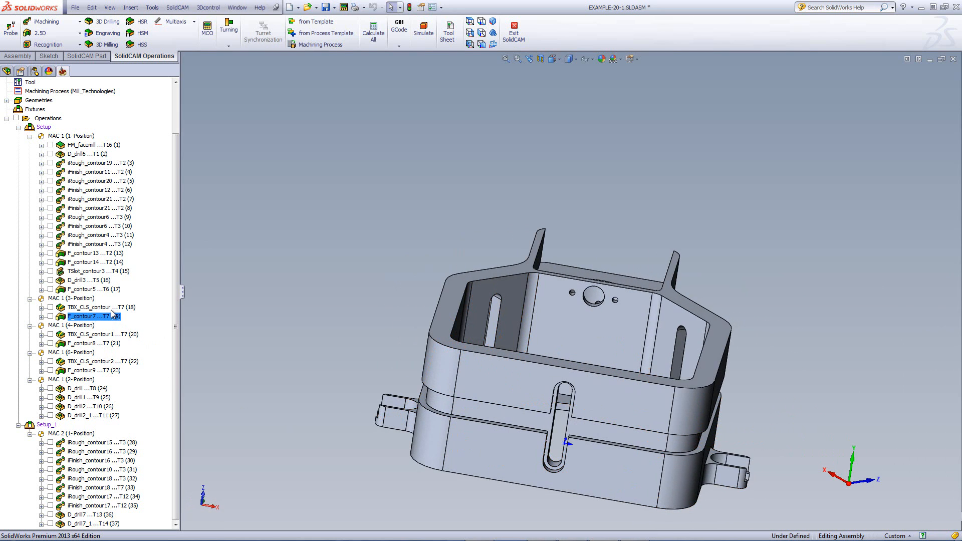
Examine the part orientation and coordinate system of MAC 1 positions 4, 6 and 2
left_click(65, 326)
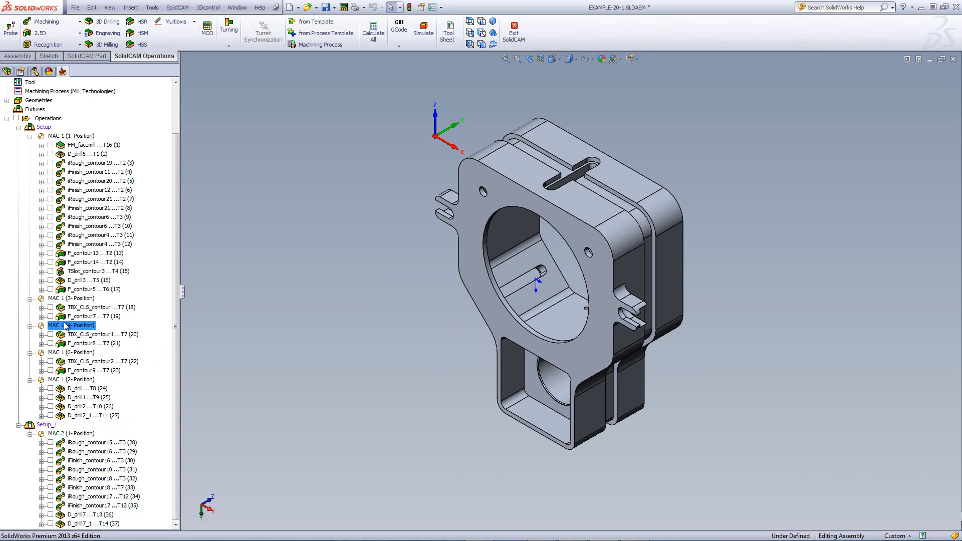
left_click(75, 353)
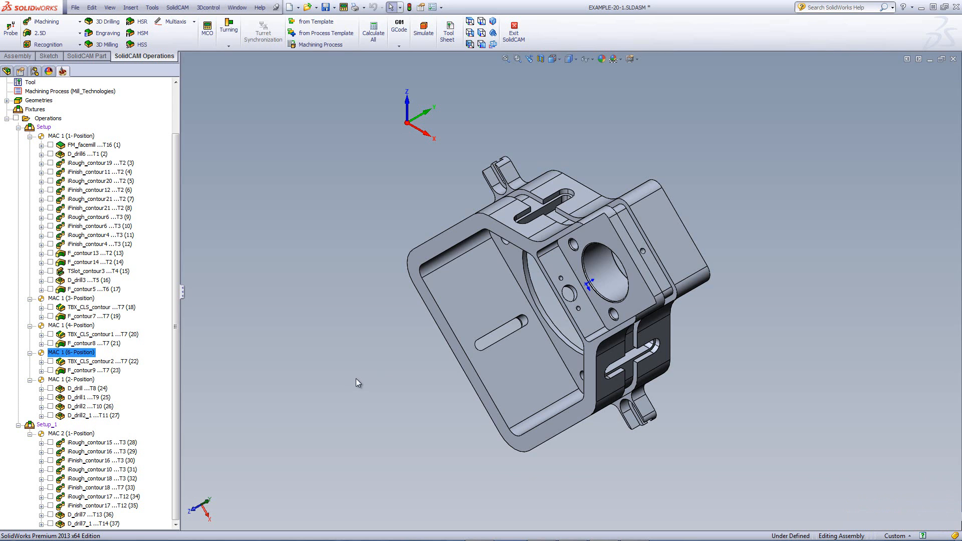
middle_click_drag(357, 378, 559, 294)
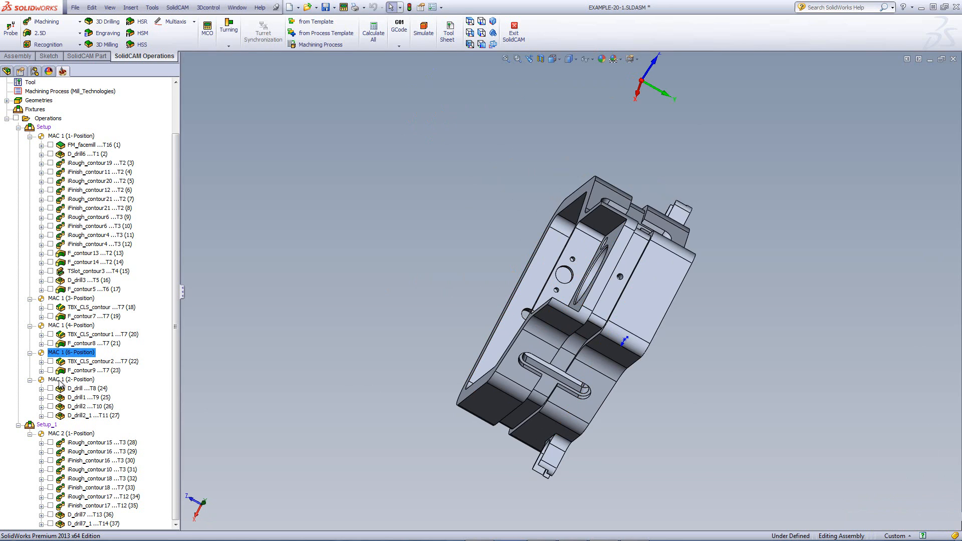
left_click(60, 380)
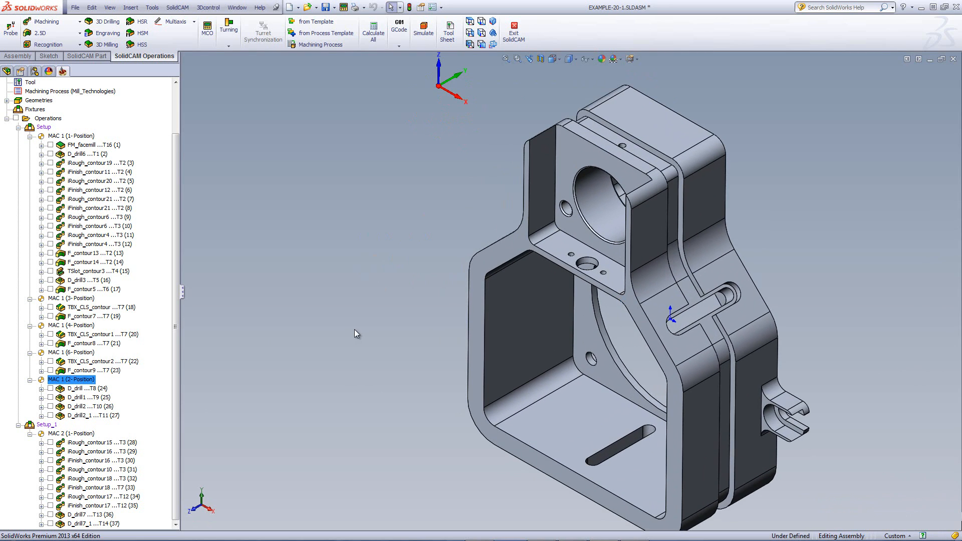
Display the toolpaths of the MAC 1 (2-Position) drilling operations on the model one after another
left_click(51, 389)
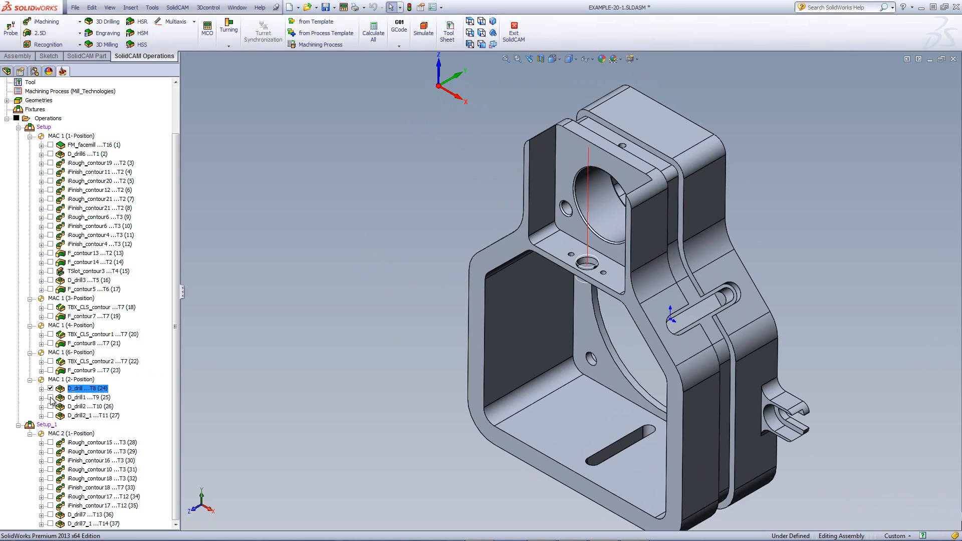
left_click(50, 398)
left_click(51, 407)
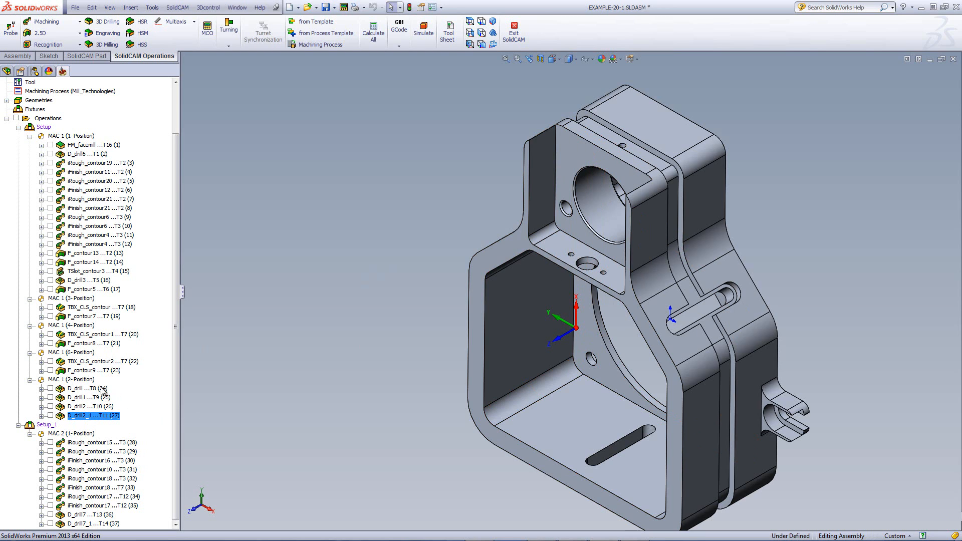
Simulate the four drilling operations of MAC 1 (2-Position) together on the model with solid verification, stepping through each operation
left_click(90, 389)
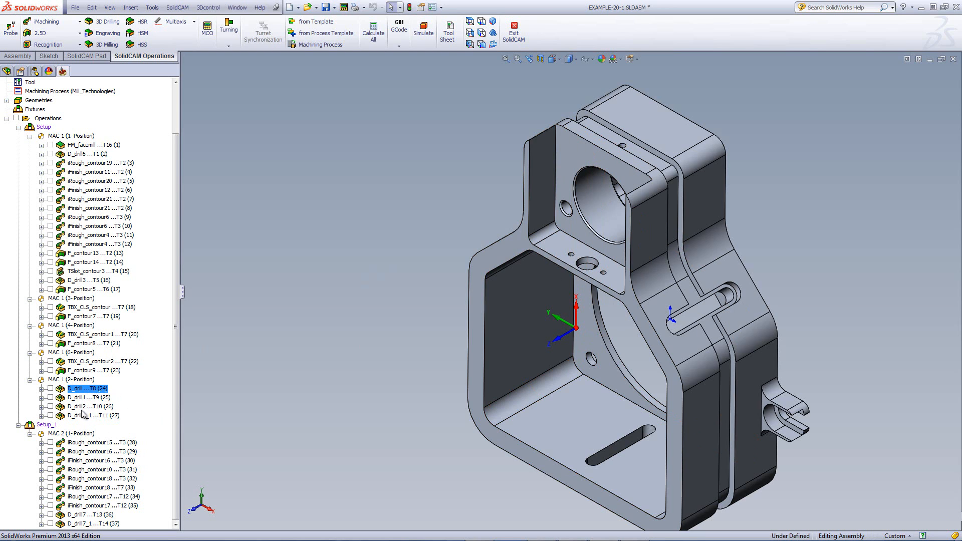
left_click(83, 416, "shift")
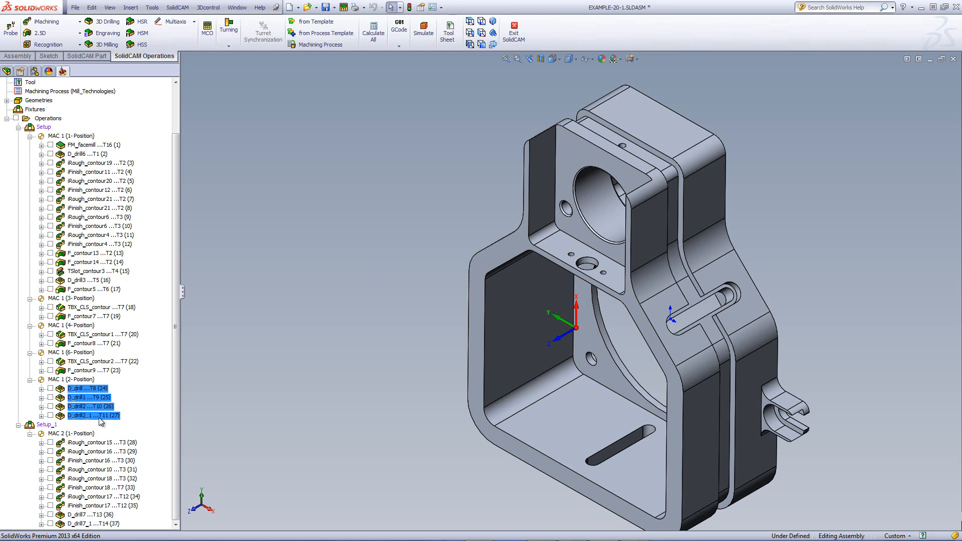
right_click(100, 422)
left_click(151, 250)
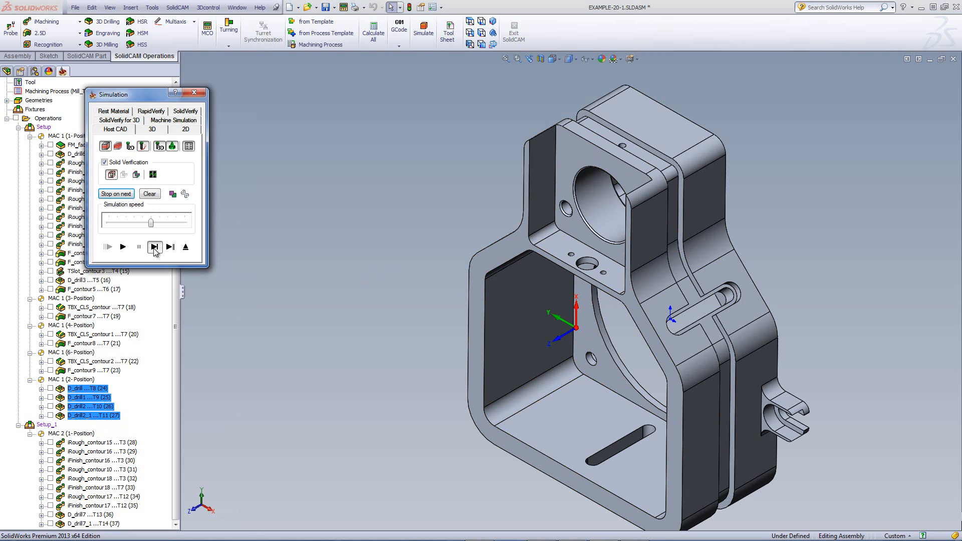
left_click(155, 246)
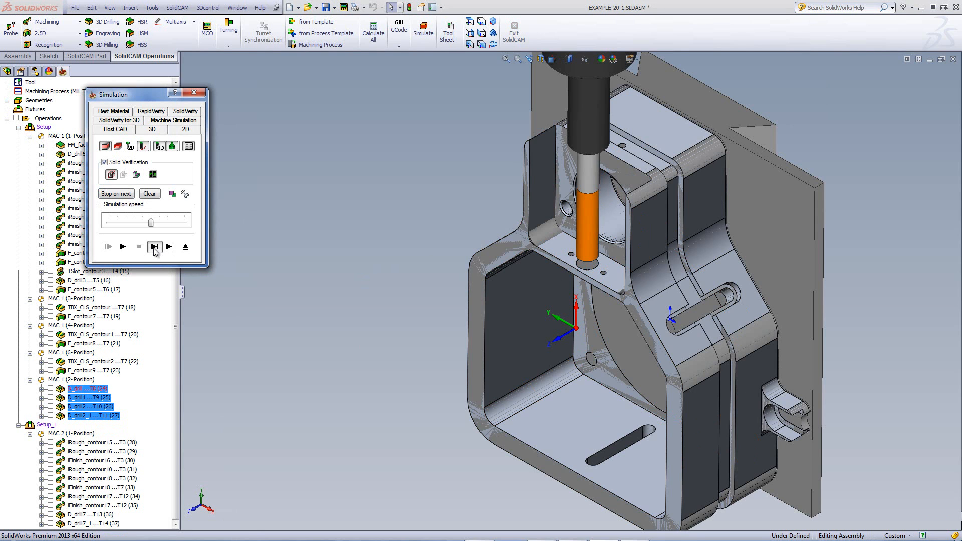
left_click(155, 246)
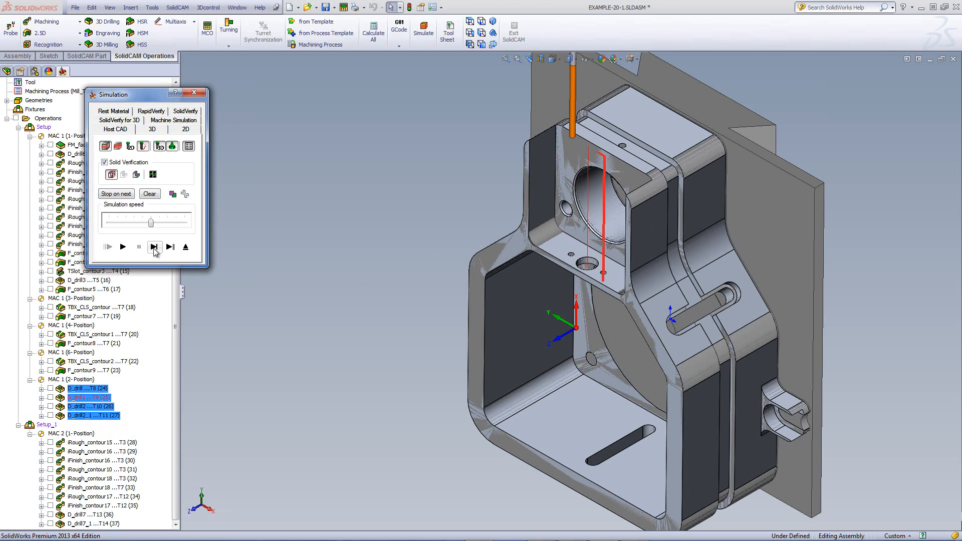
left_click(154, 246)
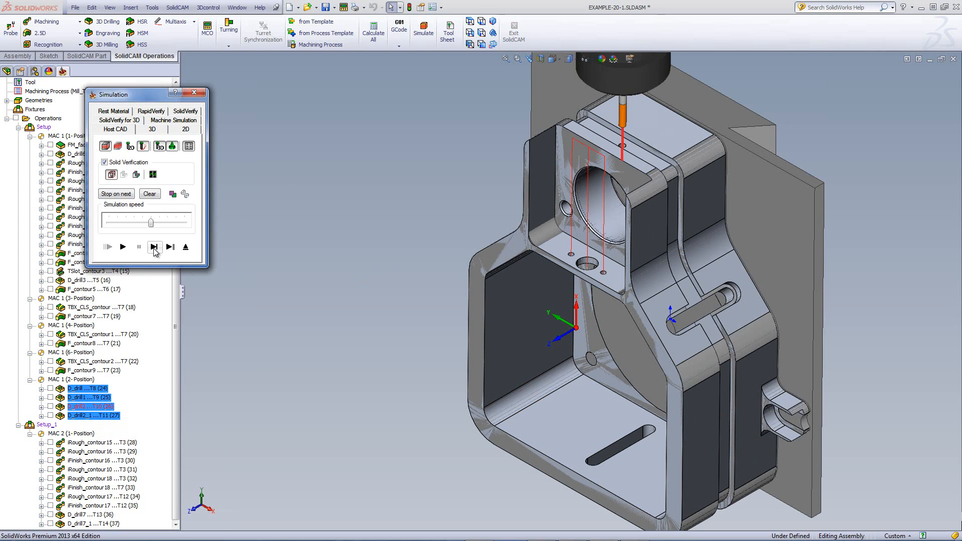
left_click(124, 247)
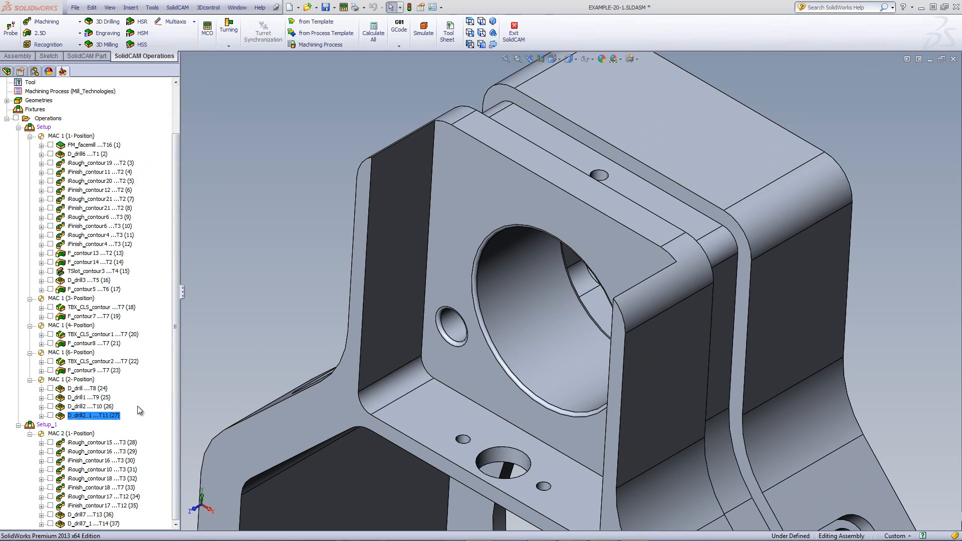
Examine the tap tool and the drill cycle type of the D_drill2_1 operation, closing it without saving
double_click(78, 416)
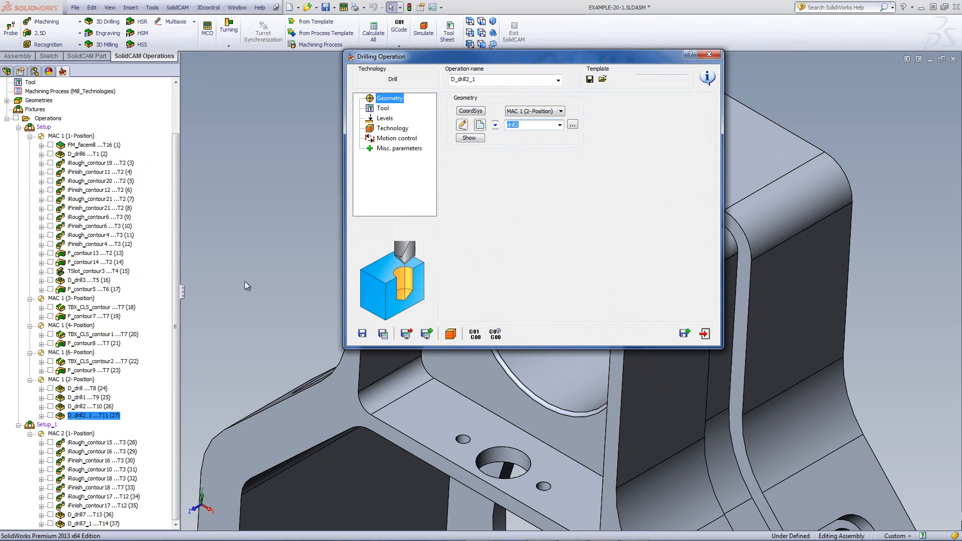
left_click(384, 109)
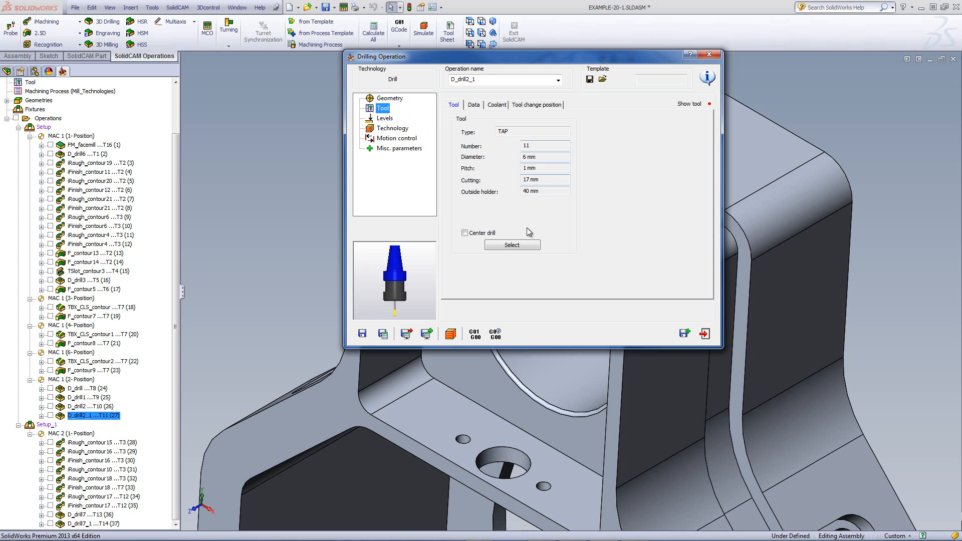
left_click(512, 245)
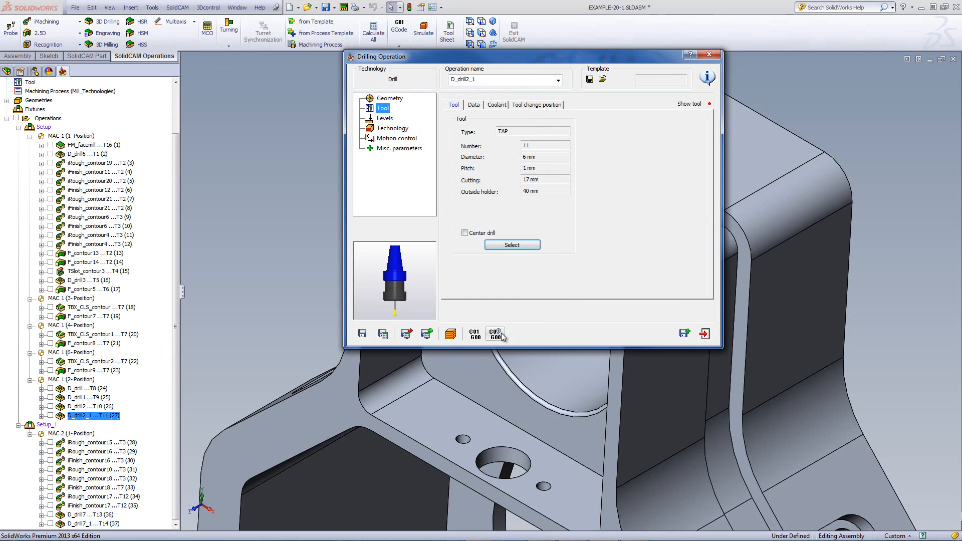
left_click(497, 338)
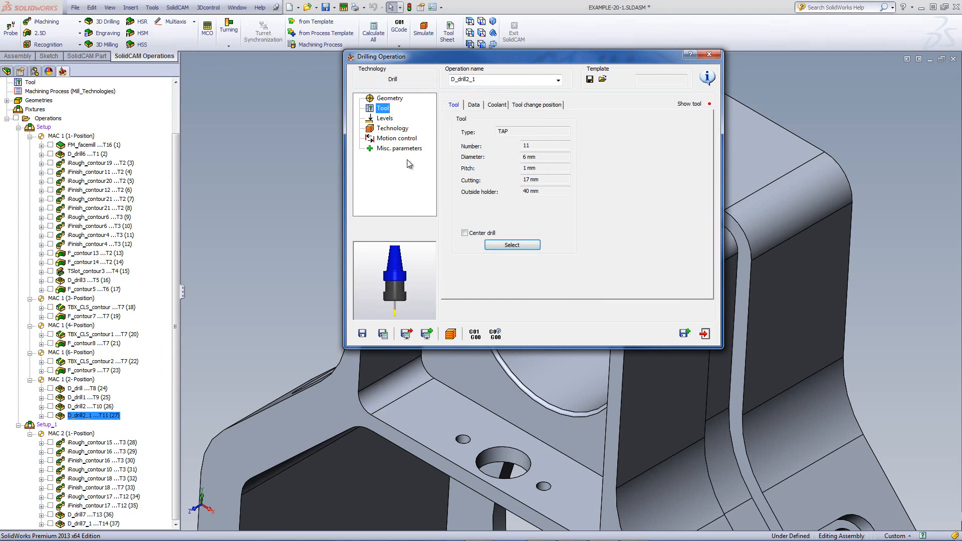
left_click(393, 129)
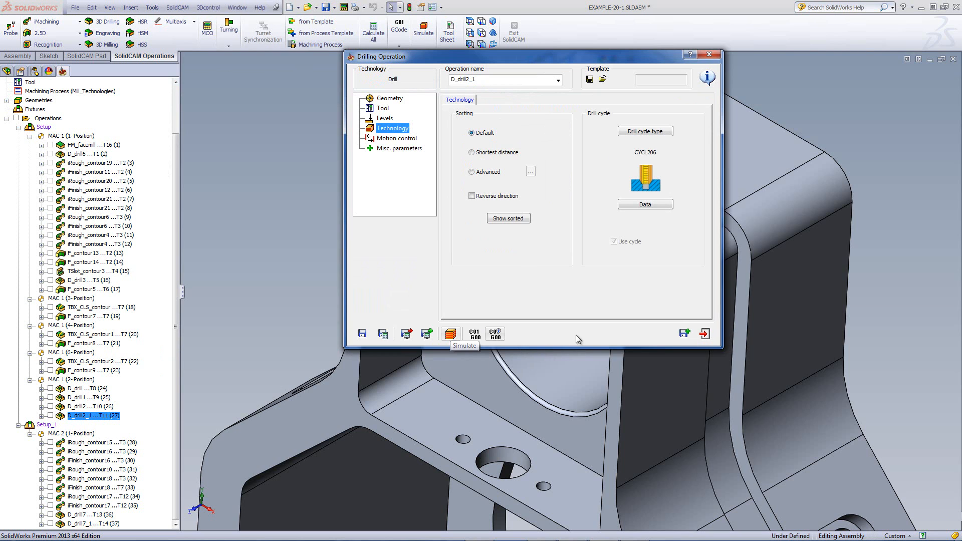
left_click(706, 334)
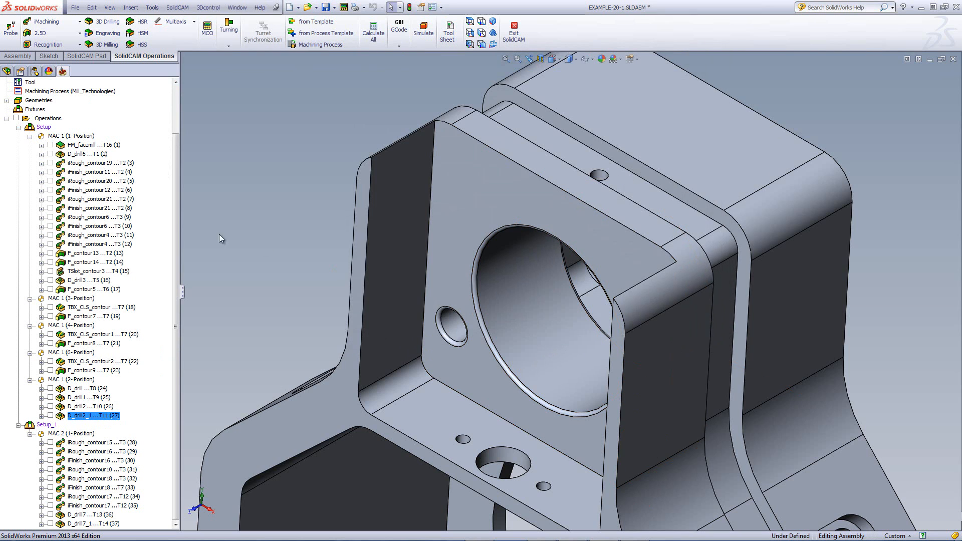
Start a machine simulation of all operations in Setup, from FM_facemill through D_drill2_1
left_click(92, 145)
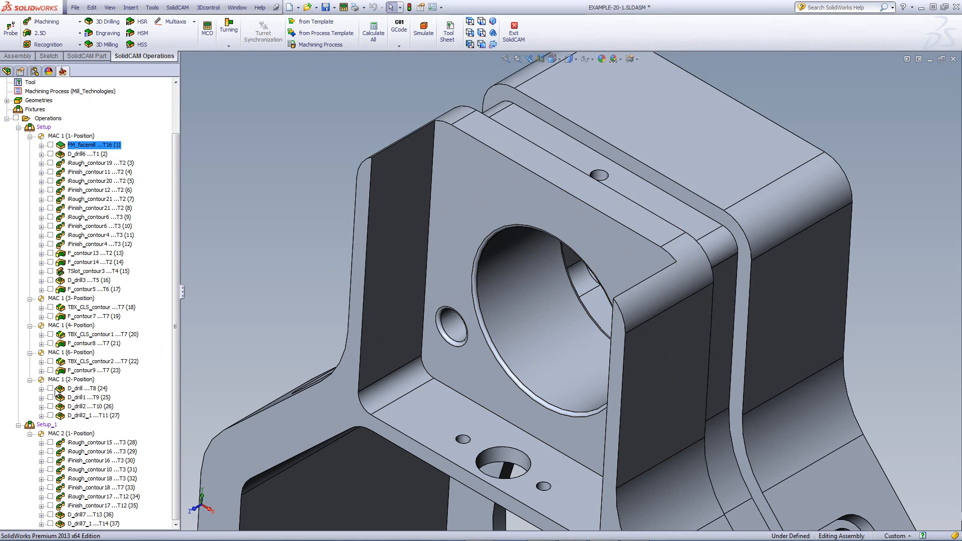
left_click(86, 416, "shift")
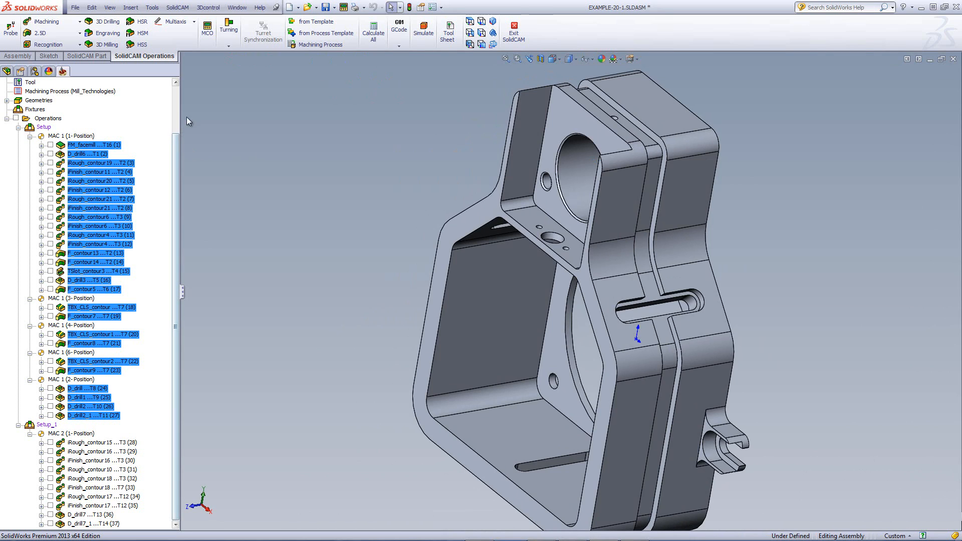
left_click(423, 30)
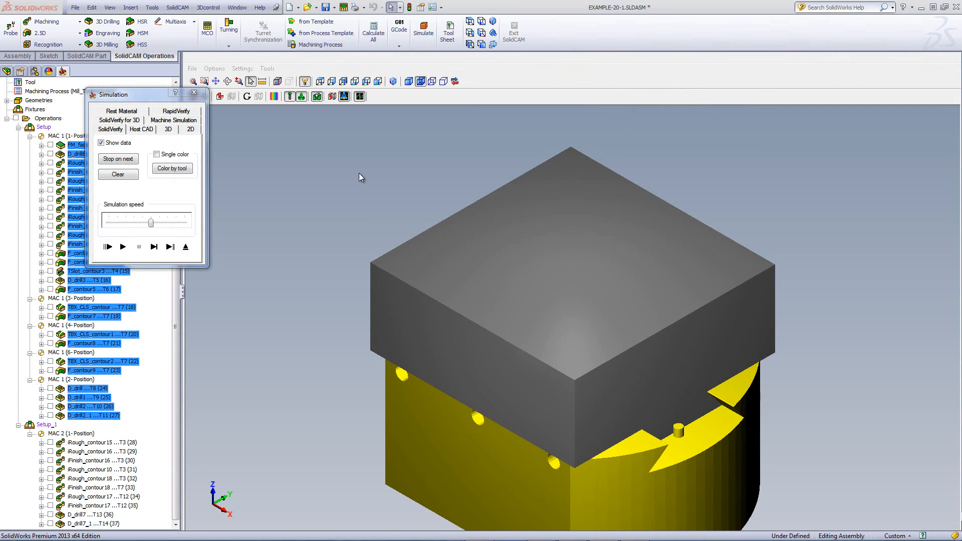
left_click(174, 120)
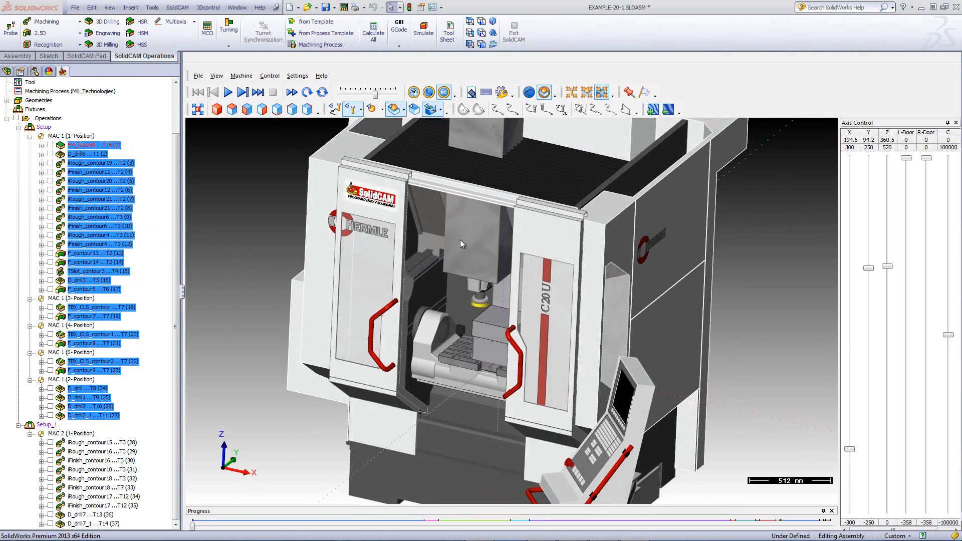
Hide the machine housing in the machine simulation, leaving the spindle, table and workpiece in close view
scroll(503, 284, "up", 4)
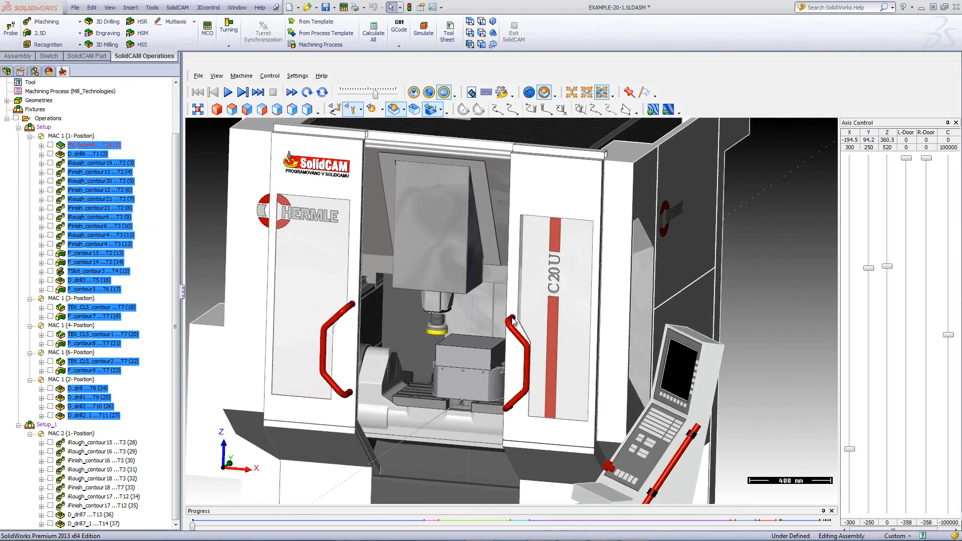
scroll(510, 364, "up", 2)
scroll(510, 364, "down", 1)
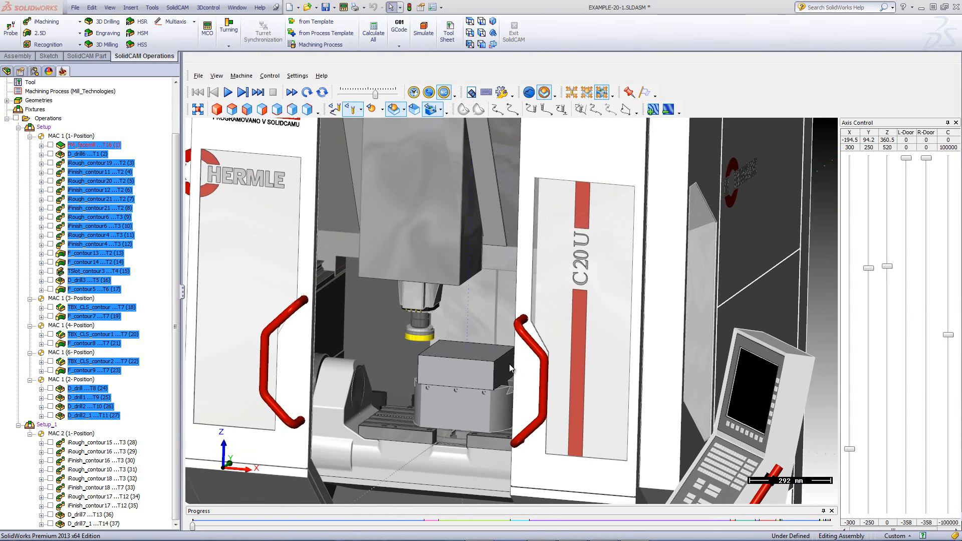
left_click(430, 112)
left_click(430, 110)
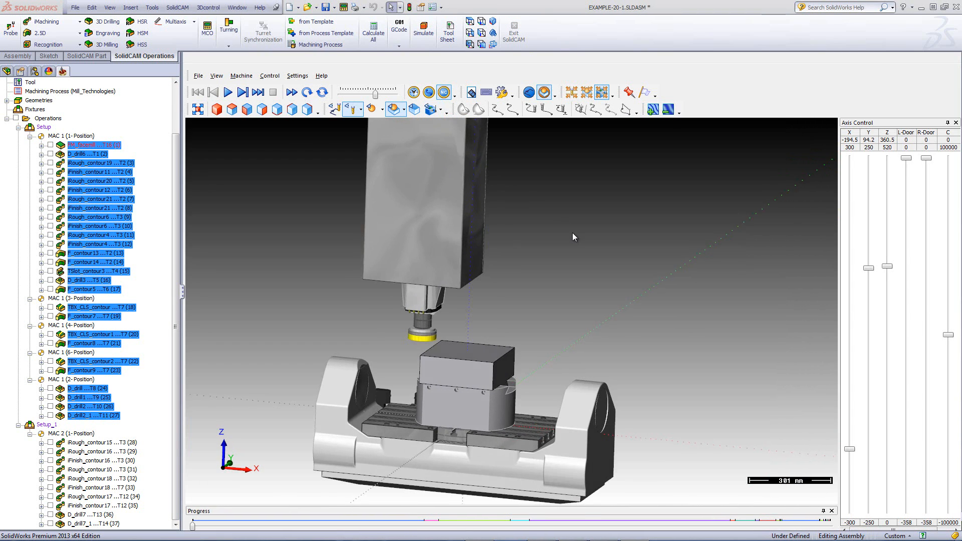
scroll(572, 234, "up", 2)
scroll(572, 233, "up", 3)
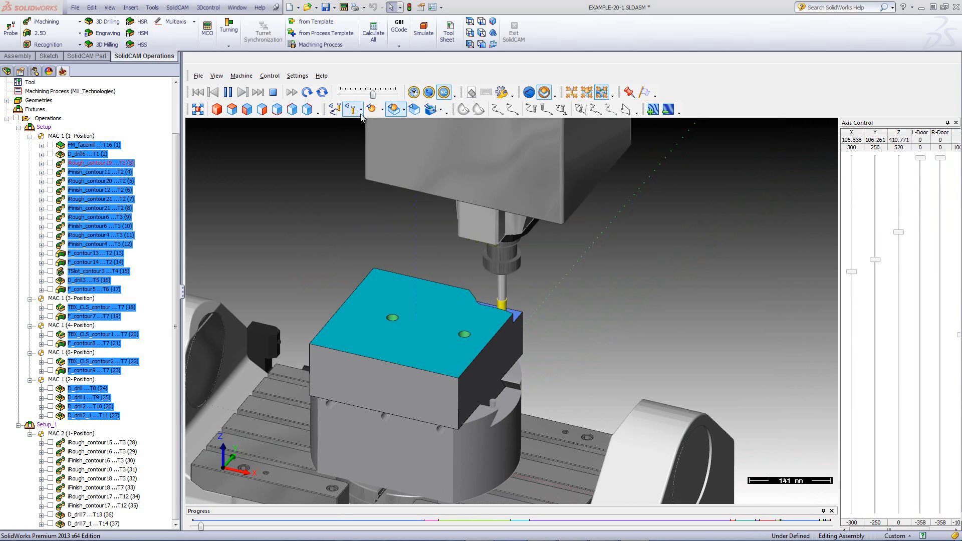
Run the machine simulation at a higher speed through the last Setup operation, inspecting the tilted table and machined part
left_click_drag(373, 94, 382, 94)
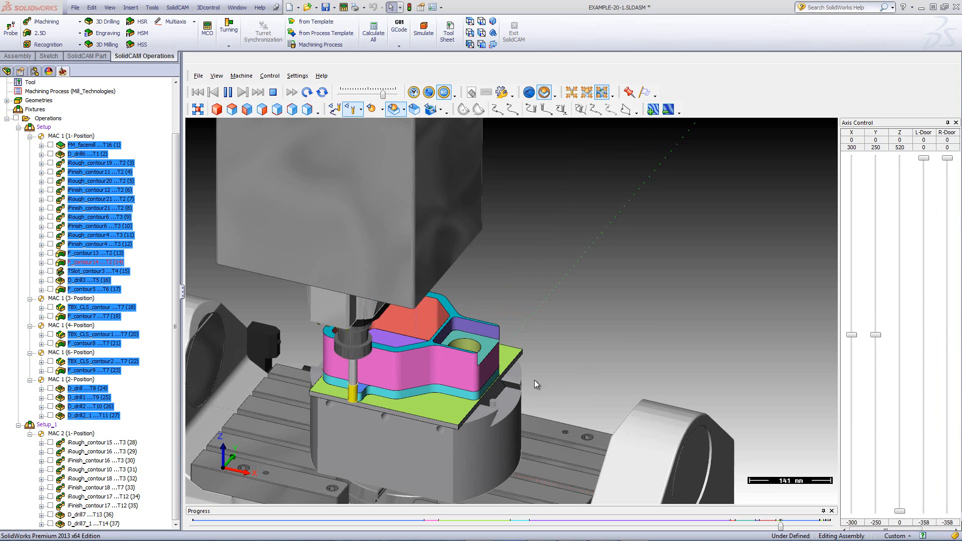
middle_click_drag(484, 391, 483, 314)
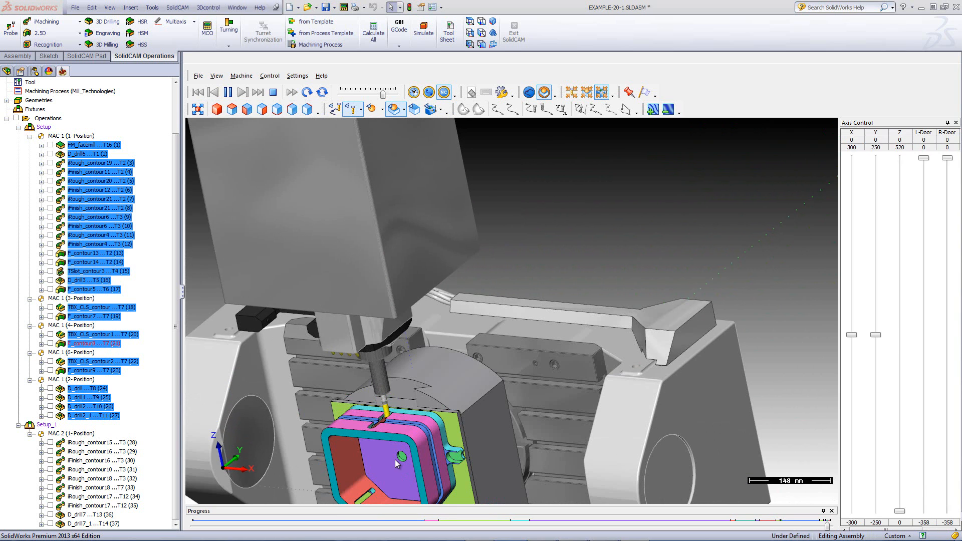
scroll(378, 443, "down", 4)
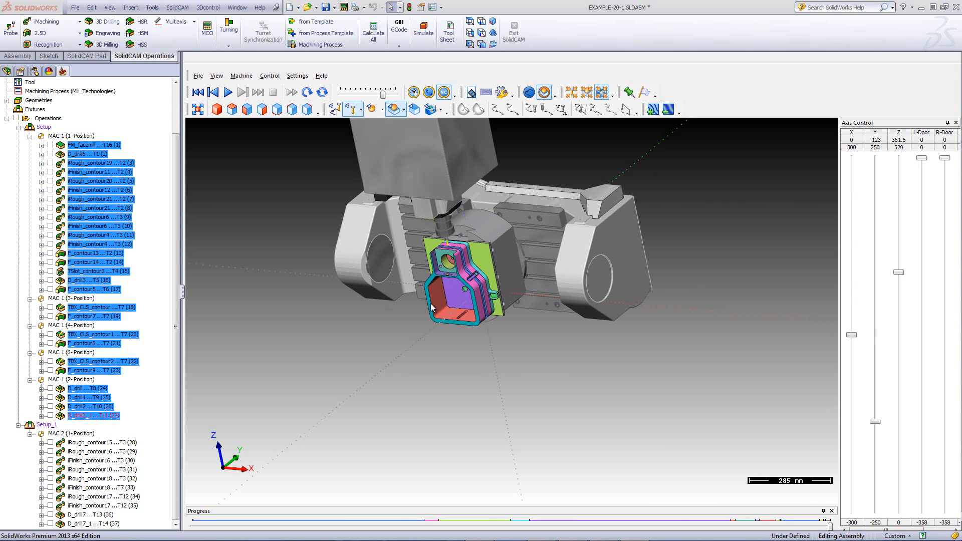
scroll(447, 270, "up", 6)
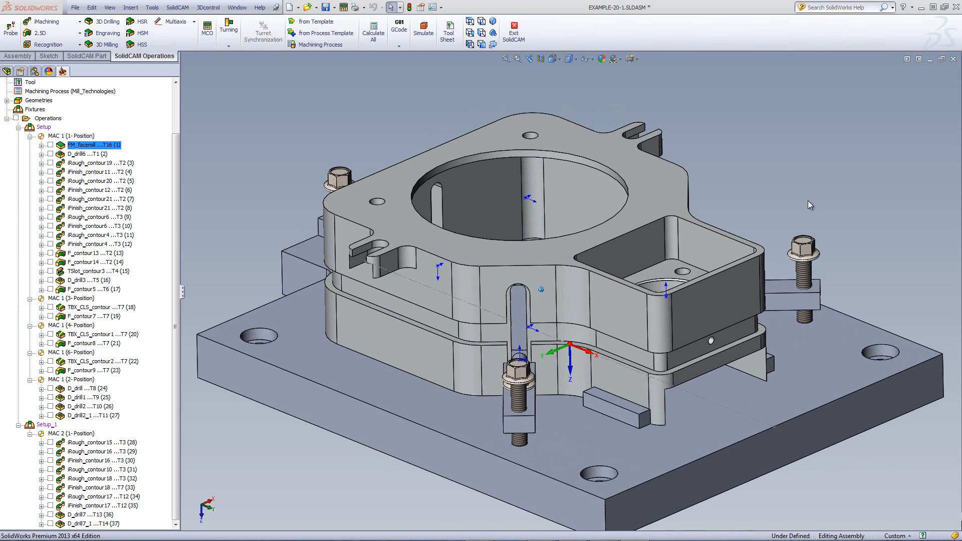
Examine the machine setup of Setup_1, highlighting the clamping fixture2 position on the model, and leave it unchanged
right_click(49, 425)
left_click(91, 304)
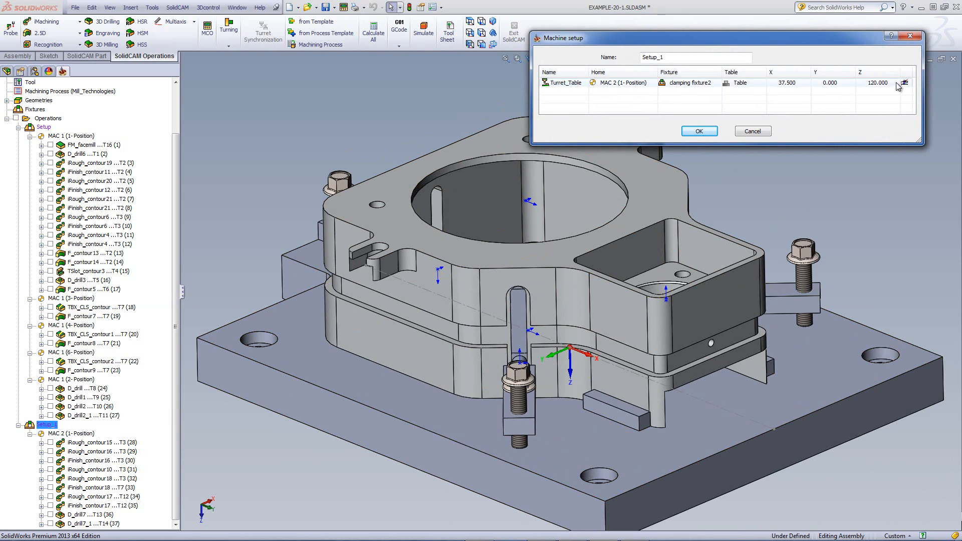
left_click(904, 83)
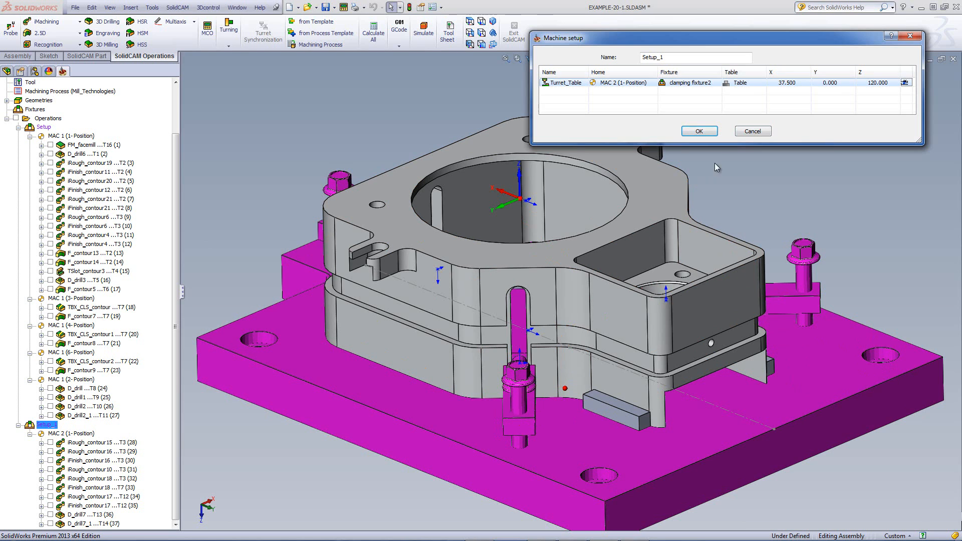
left_click(746, 133)
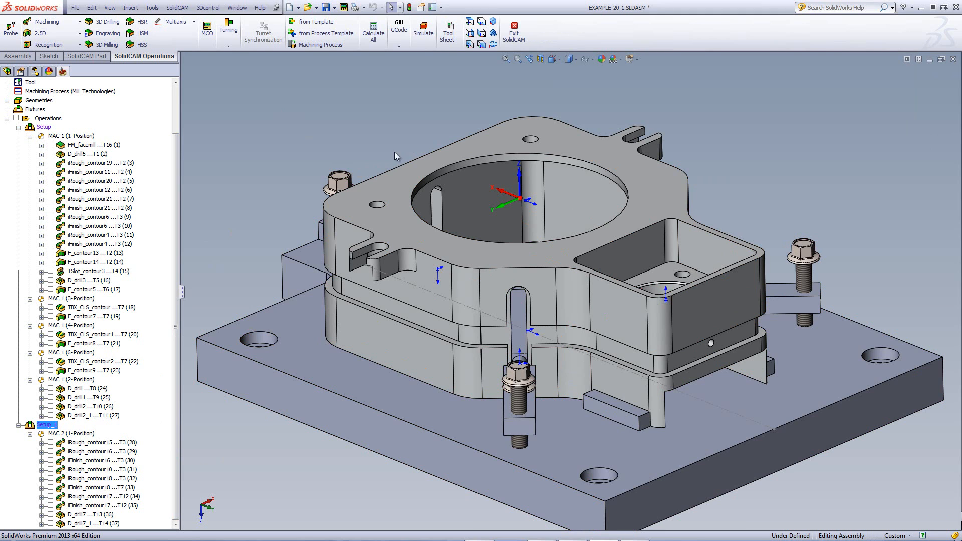
Display the contour15 geometry of the iRough_contour15 operation in MAC 2 (1-Position) on the model
double_click(83, 444)
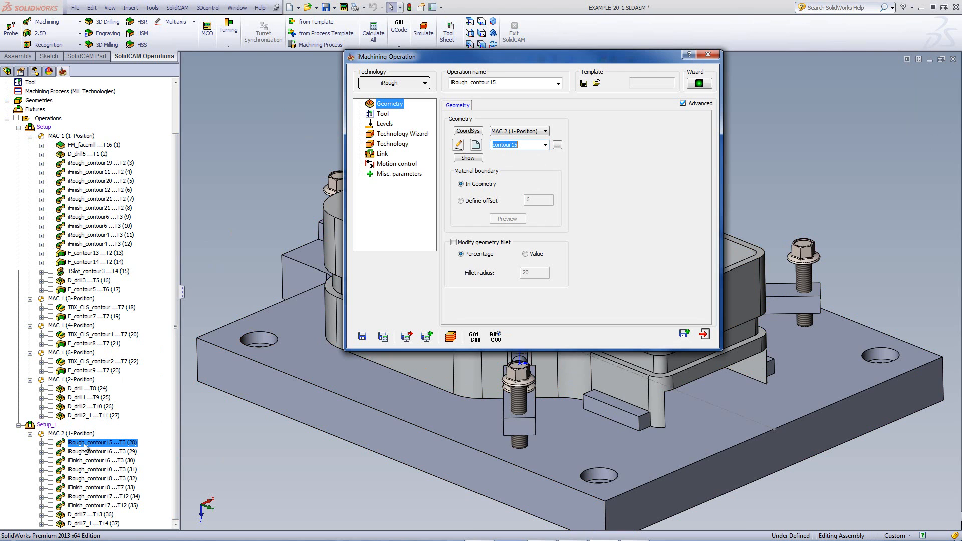
left_click(468, 158)
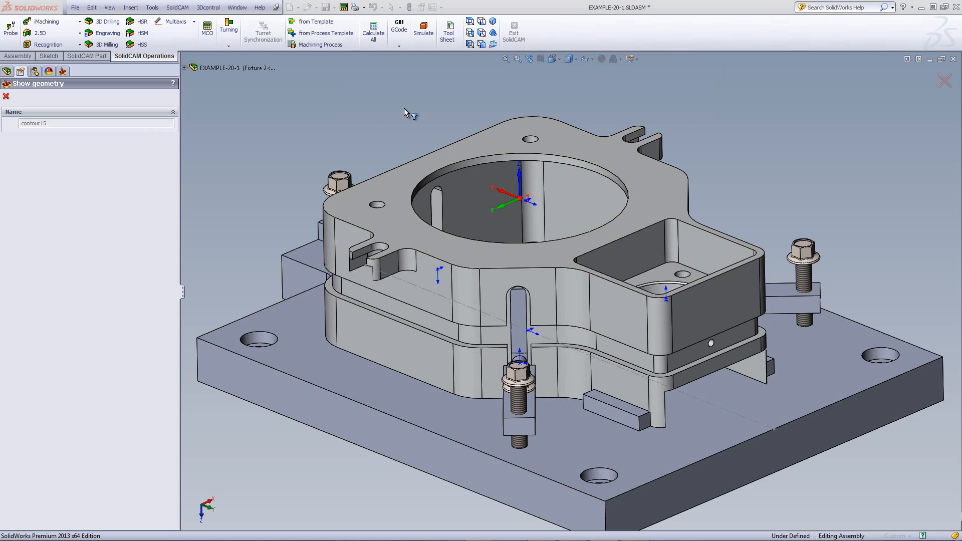
left_click(5, 97)
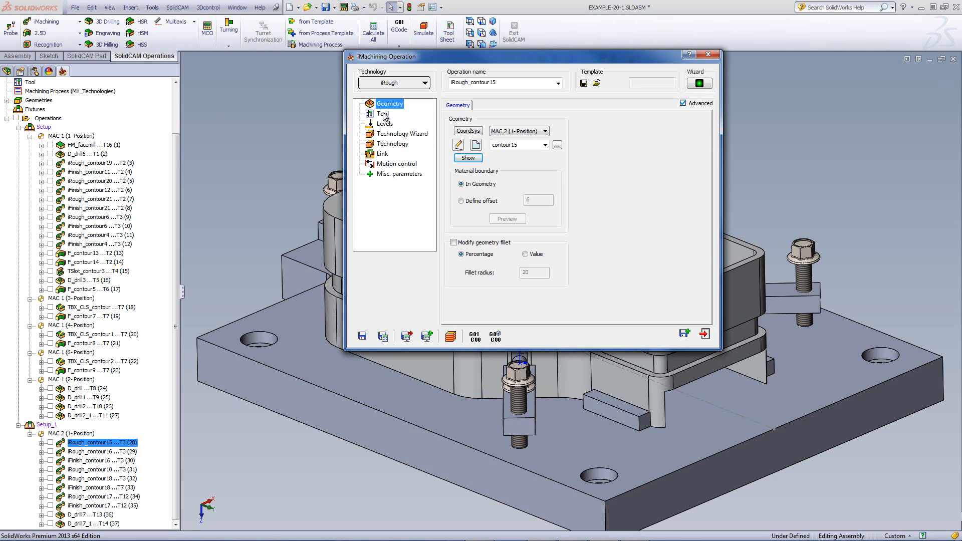
Play the machine simulation of iRough_contour15 on the second clamping, and close the operation without saving
left_click(451, 338)
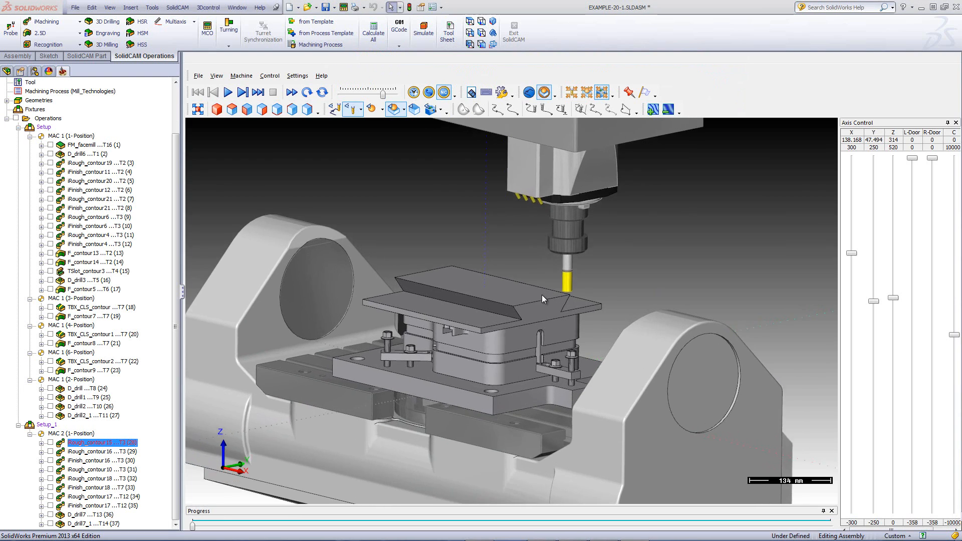
scroll(505, 296, "up", 2)
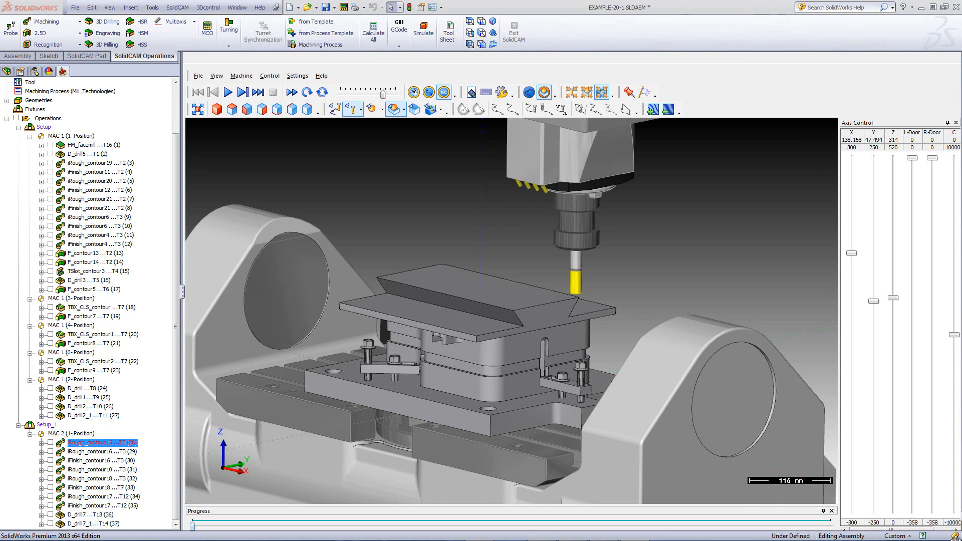
left_click(228, 92)
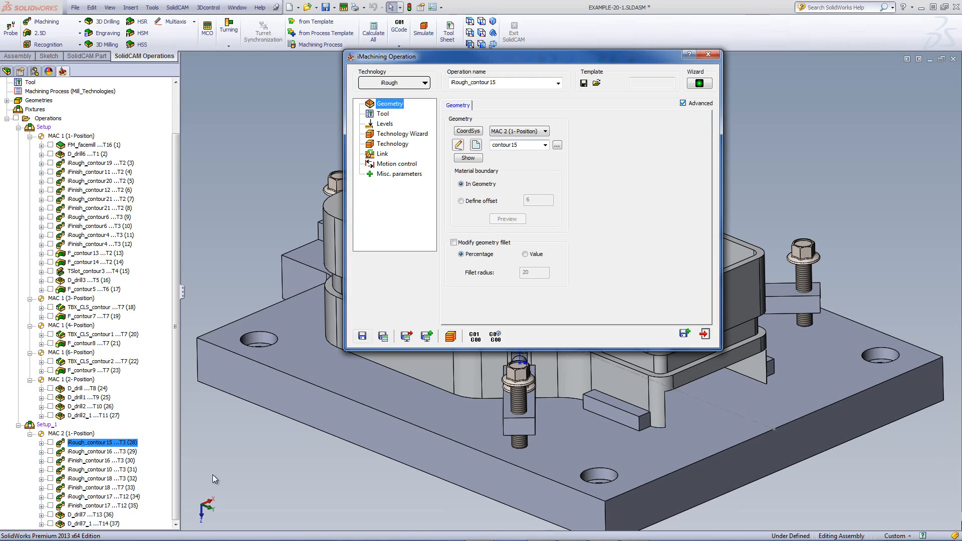
left_click(704, 334)
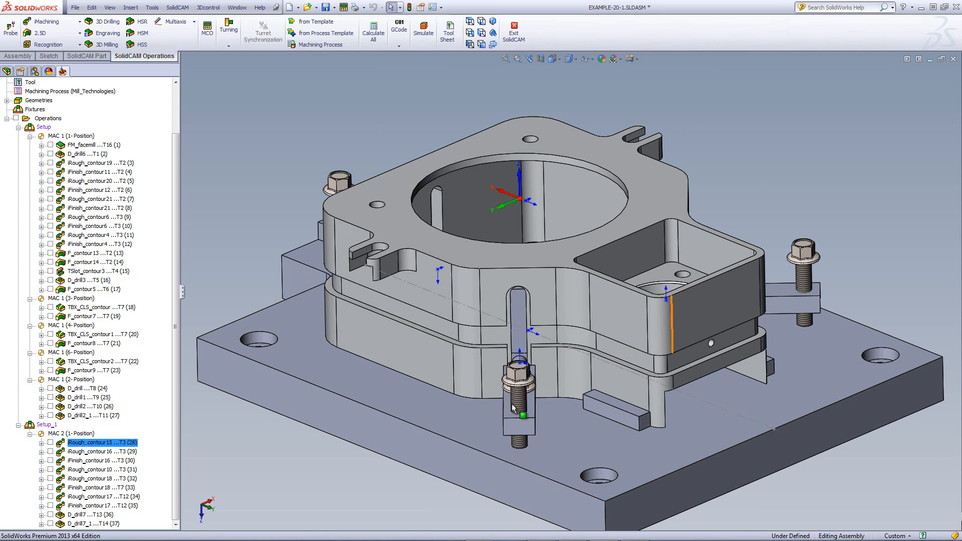
Display the toolpaths of iRough_contour16 and iFinish_contour16 on the large bore one after the other, hiding each again
left_click(50, 451)
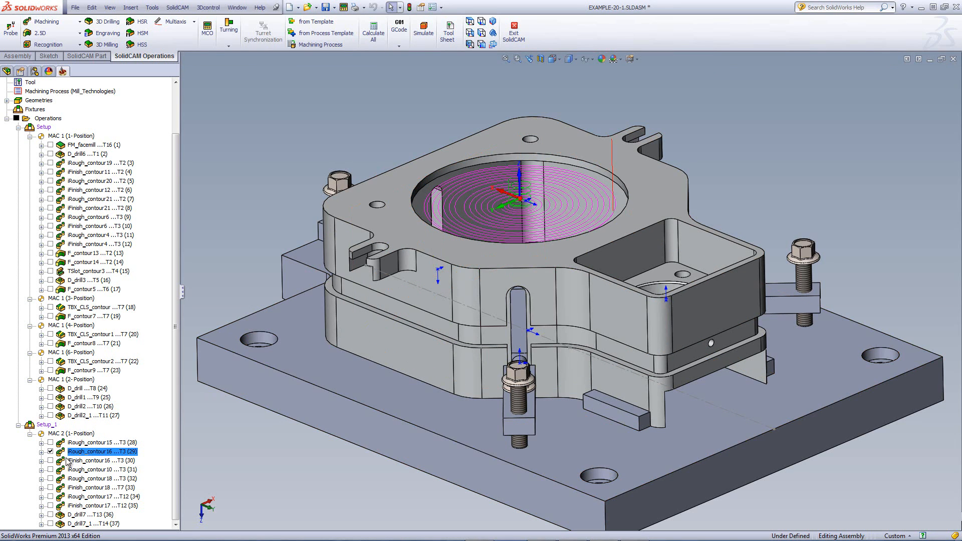
left_click(50, 452)
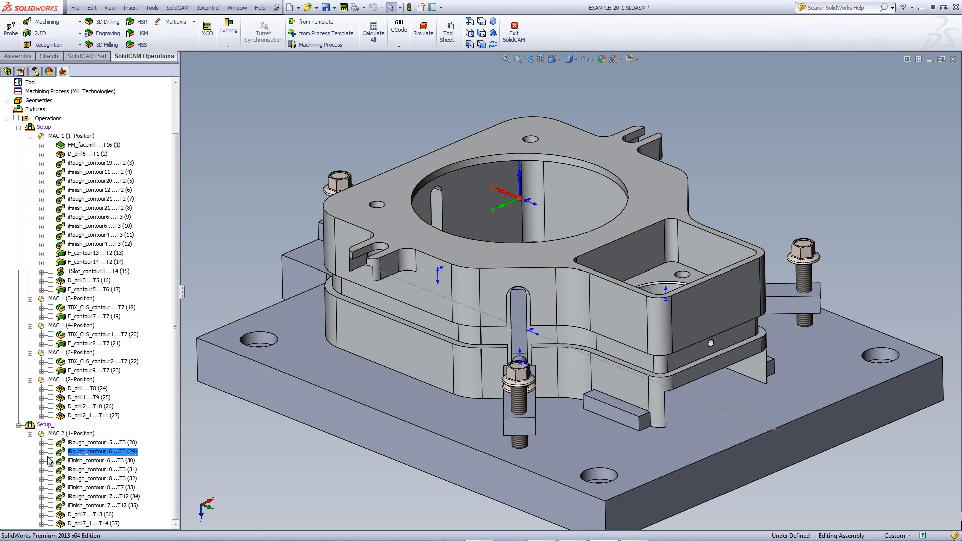
left_click(50, 460)
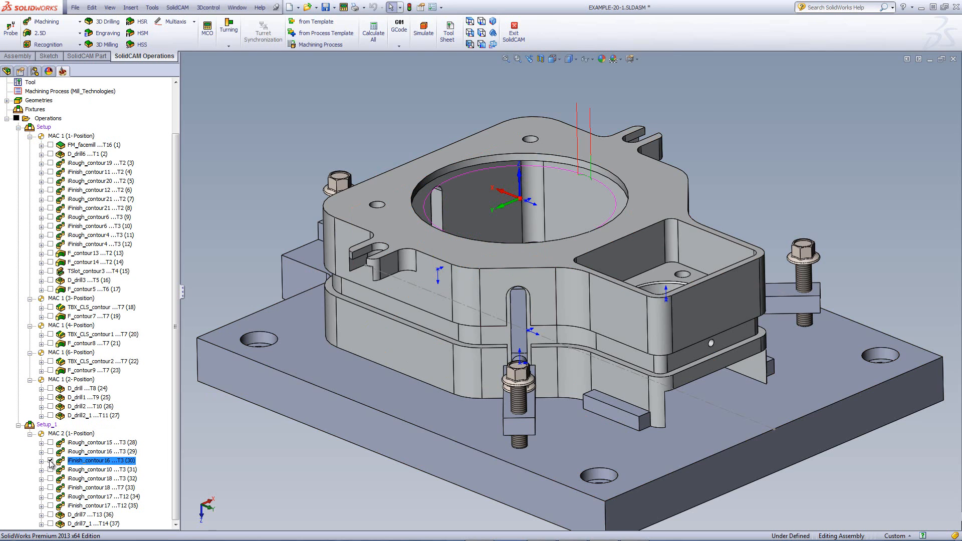
left_click(50, 460)
Play the machine simulation of the iRough_contour10 operation on the second clamping
right_click(75, 471)
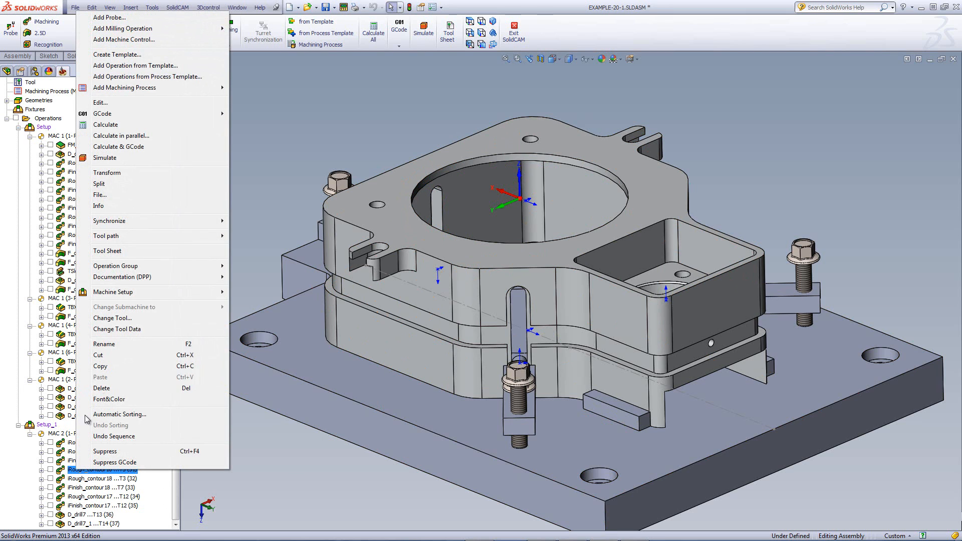
left_click(124, 160)
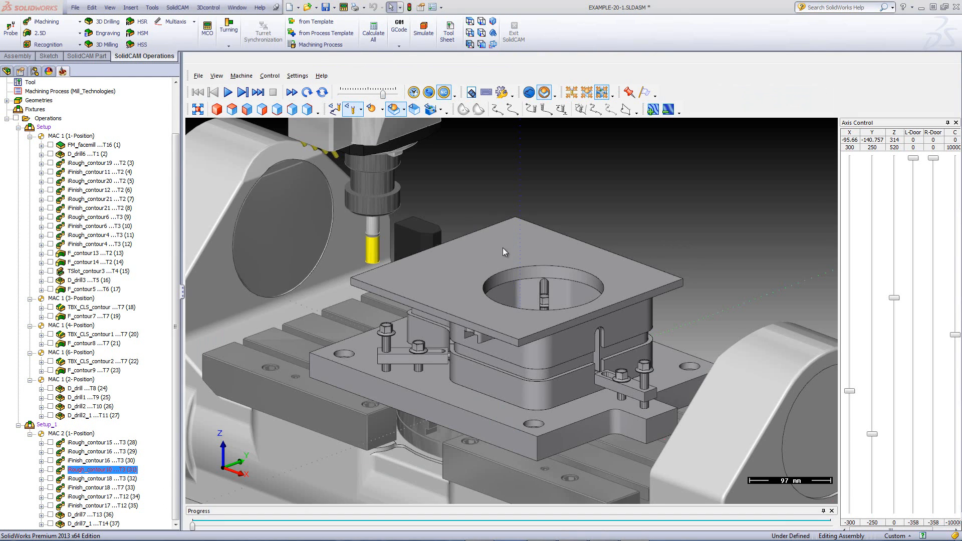
left_click(227, 92)
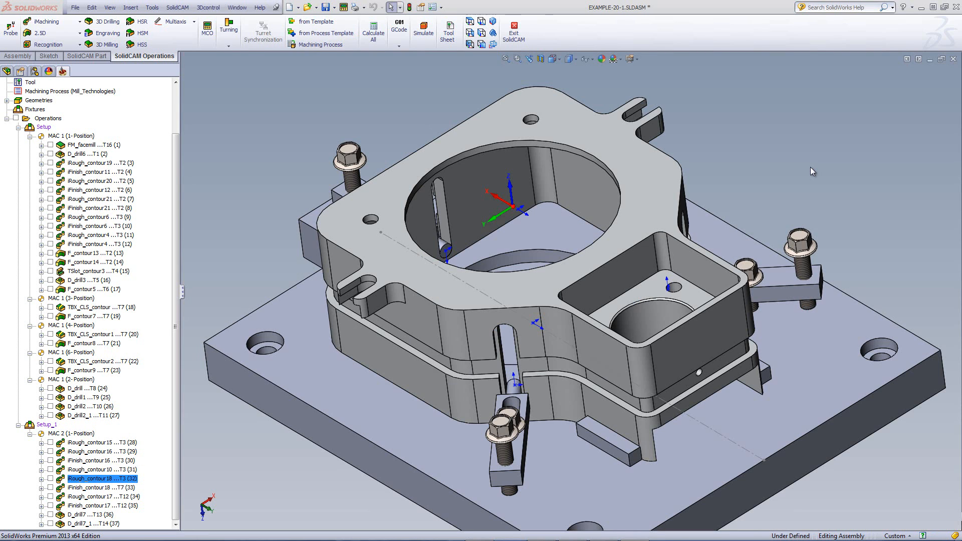
Examine the iRough_contour18 toolpath in the rectangular pocket from the top view, and hide it again
left_click(582, 281)
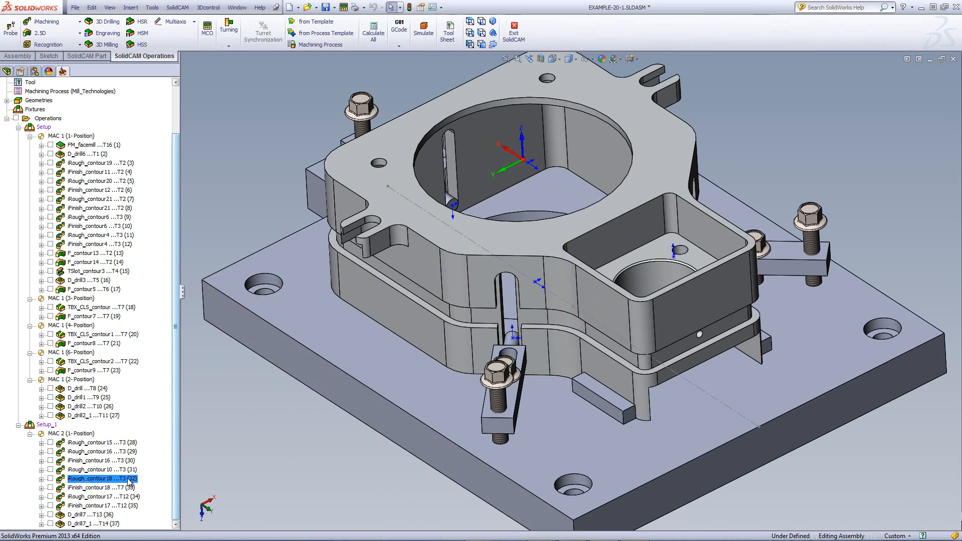
left_click(50, 479)
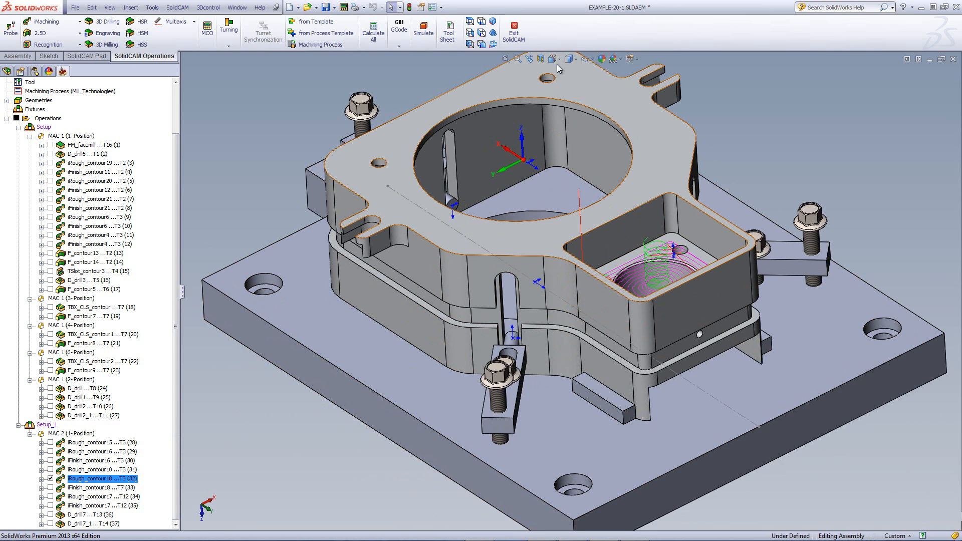
left_click(469, 21)
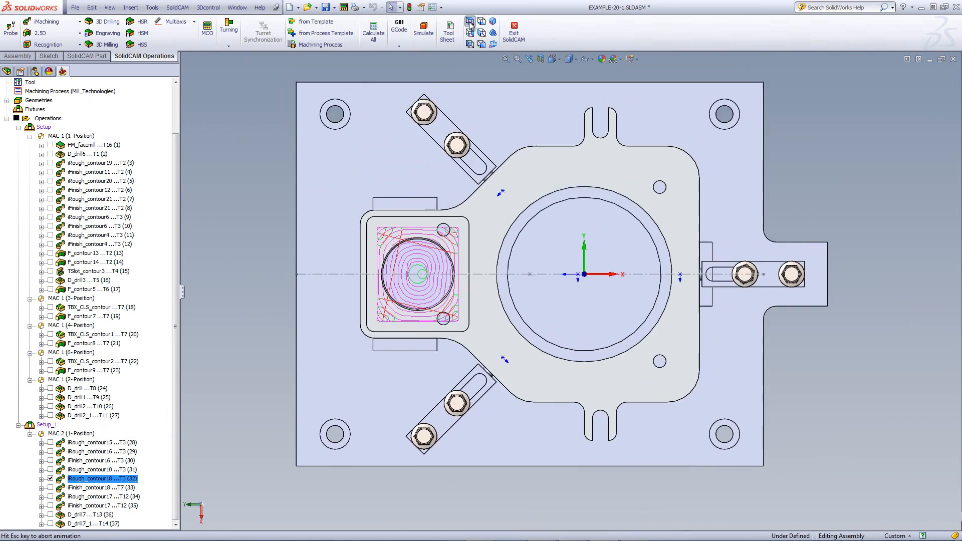
scroll(369, 296, "down", 8)
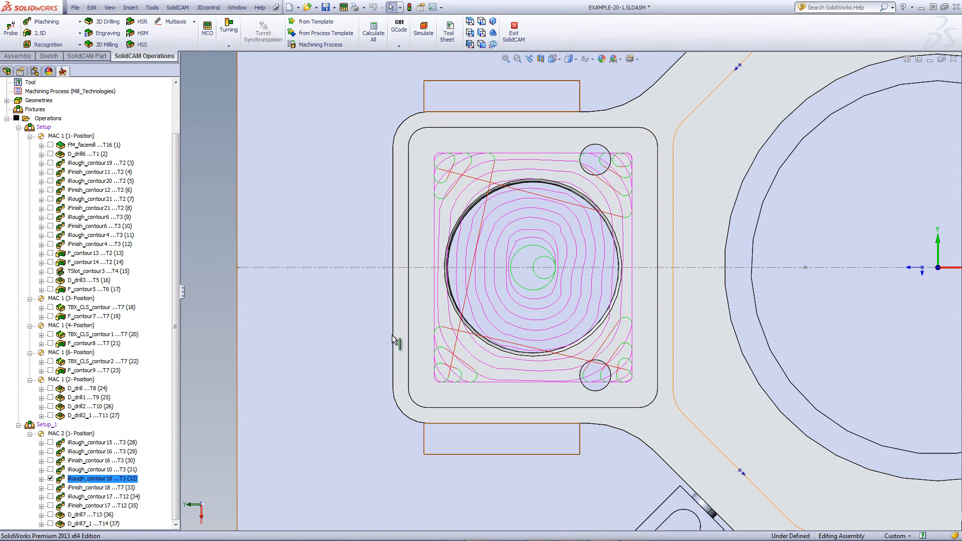
key("z")
key("z")
key("z")
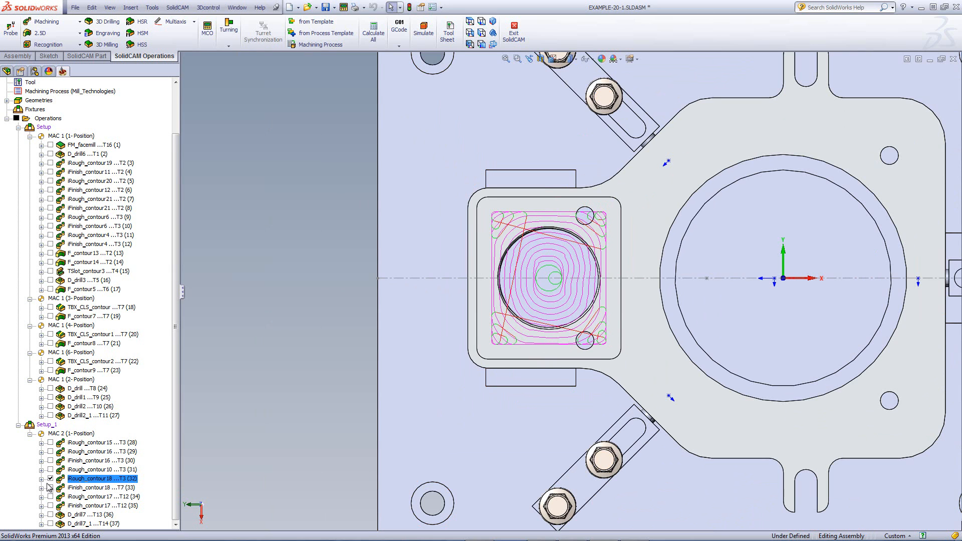
left_click(50, 480)
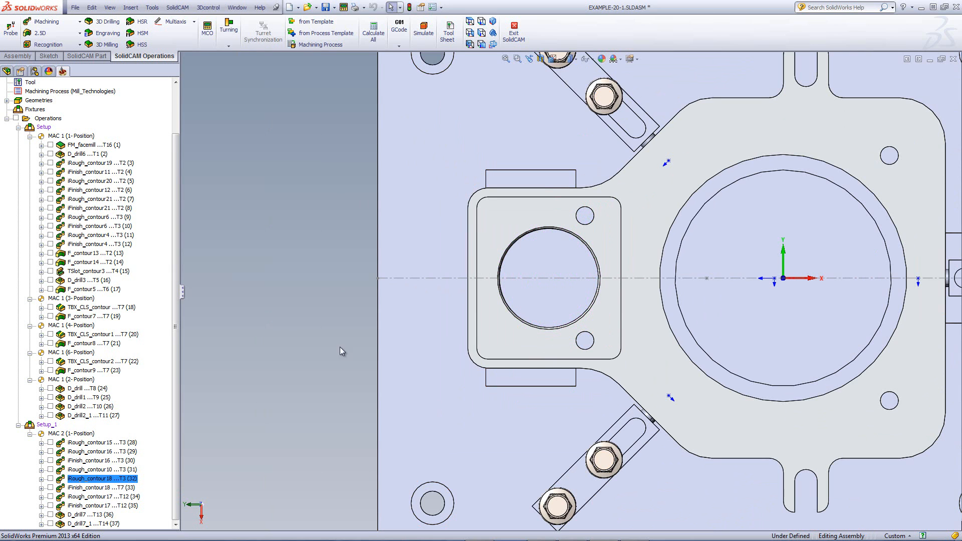
Display the iRough_contour17 toolpath, examine it in the open slots on both sides of the part, and hide it again
middle_click_drag(790, 458, 760, 471)
scroll(760, 471, "down", 8)
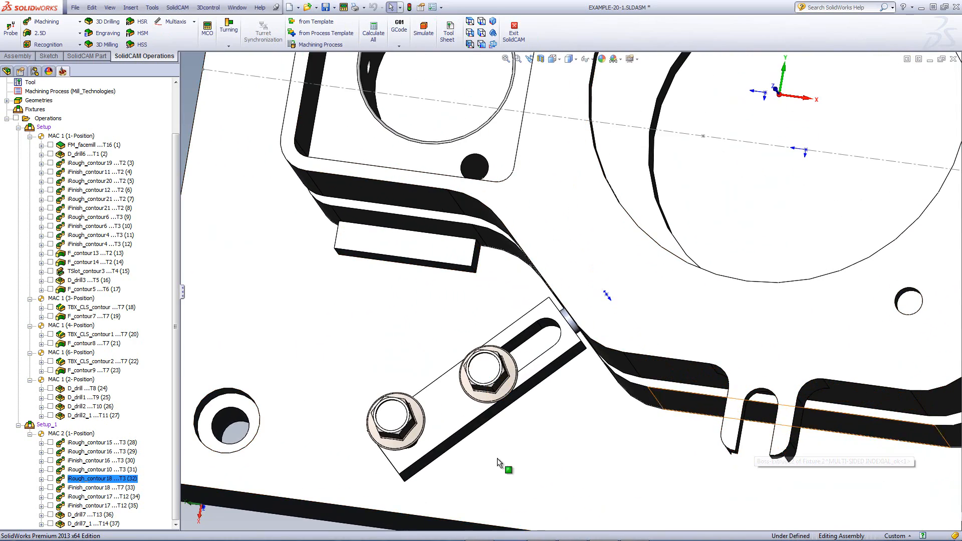
left_click(50, 496)
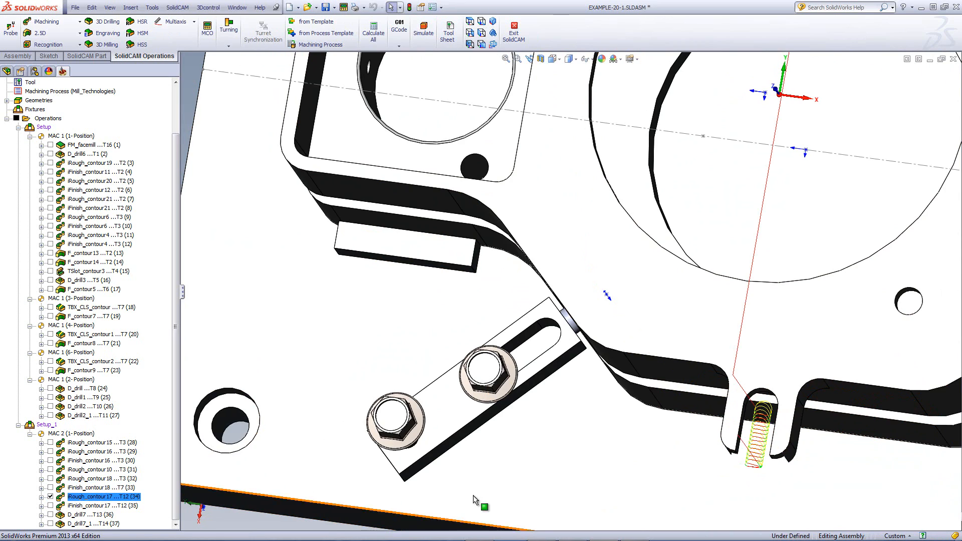
scroll(732, 451, "down", 5)
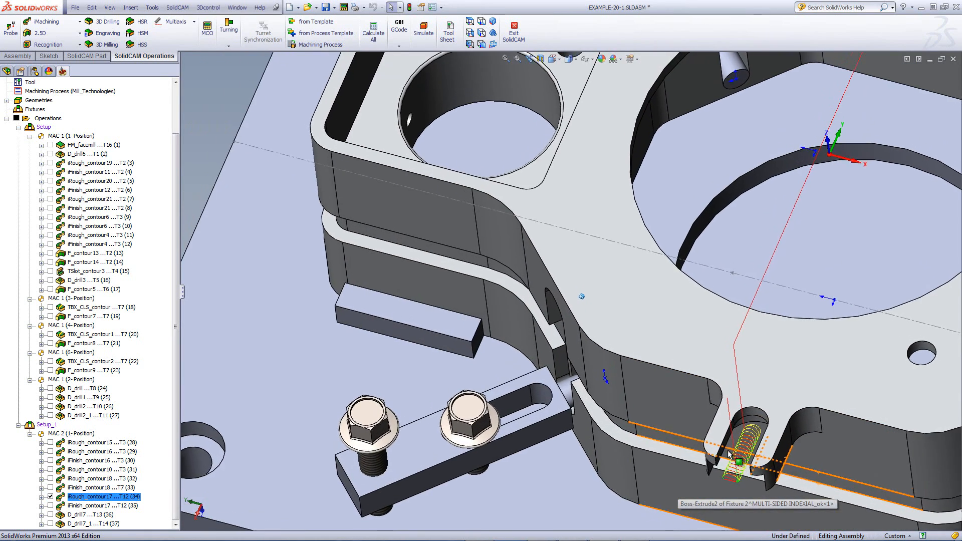
scroll(714, 395, "up", 5)
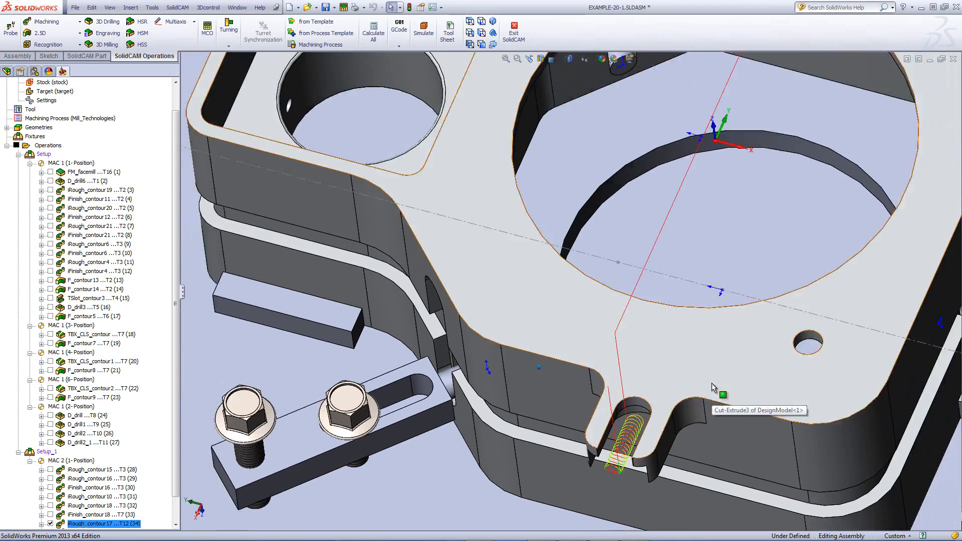
scroll(778, 209, "down", 2)
scroll(813, 197, "up", 3)
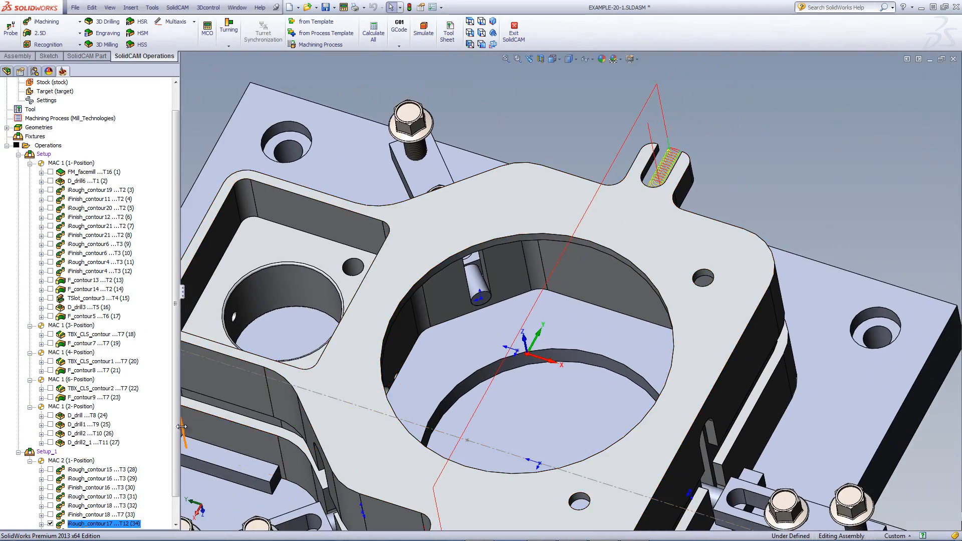
scroll(92, 507, "down", 3)
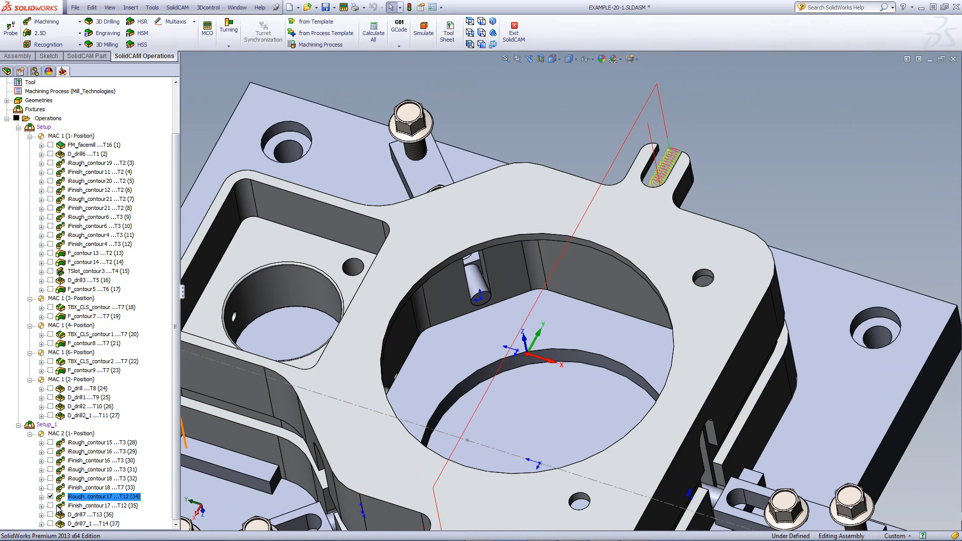
left_click(51, 498)
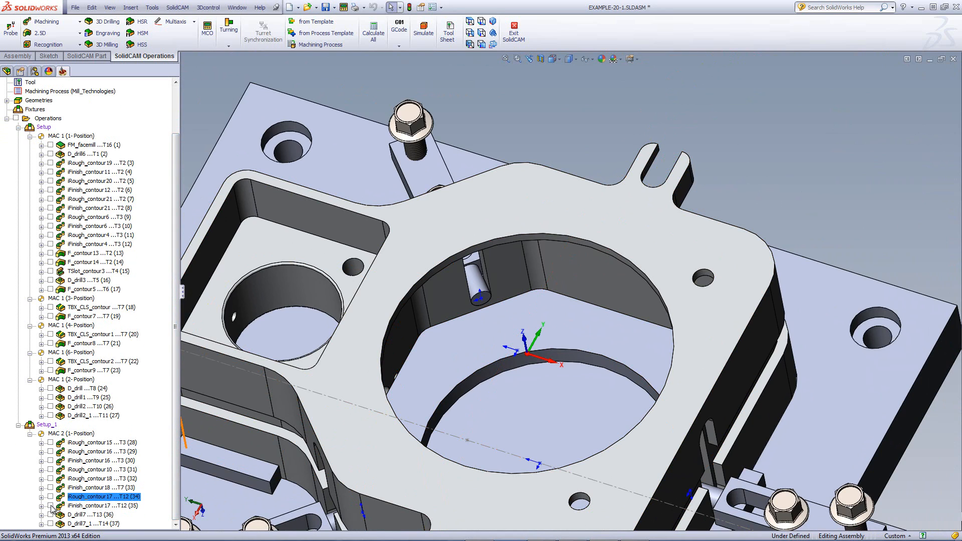
Review the iFinish_contour17 toolpath on the whole part, and replace it with the D_drill7 and D_drill7_1 toolpaths
left_click(51, 506)
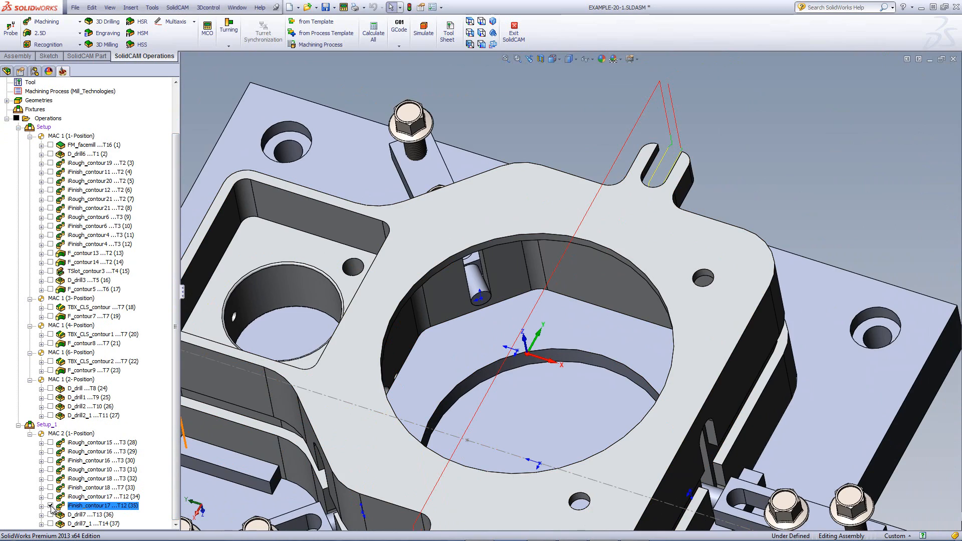
key("f")
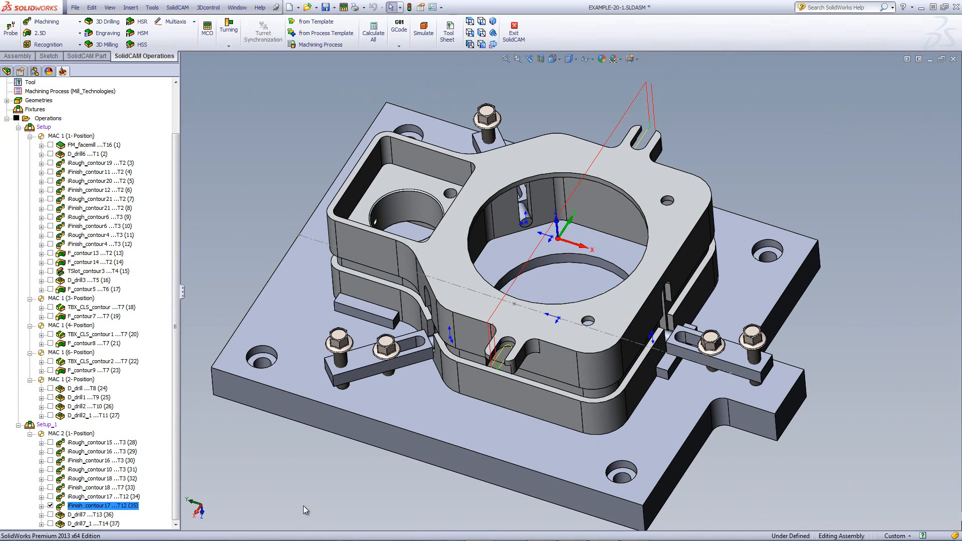
left_click(50, 505)
left_click(50, 515)
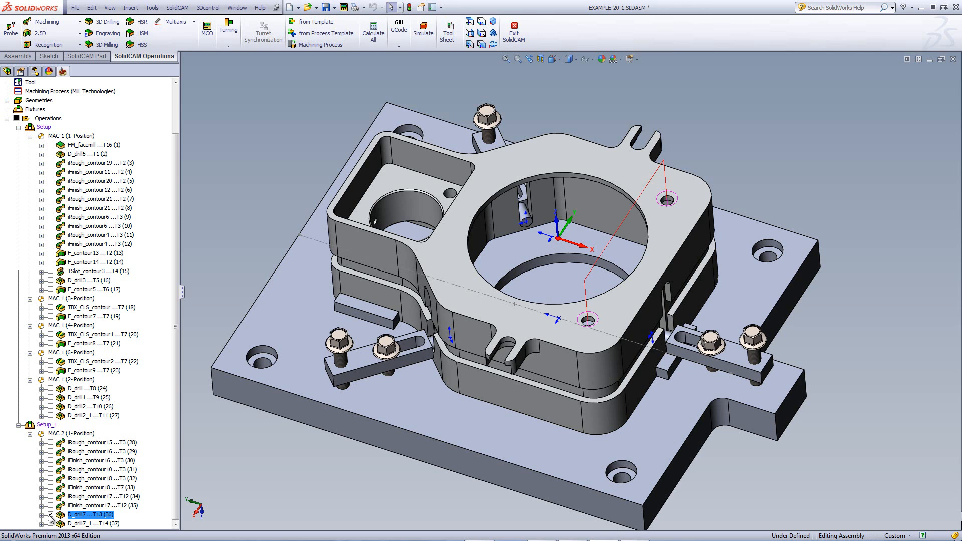
left_click(51, 524)
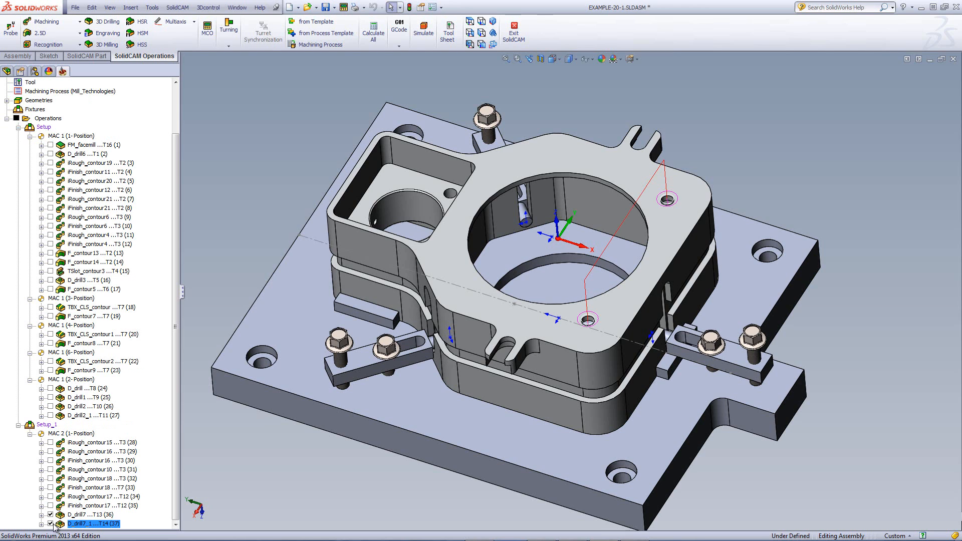
Check the tool definition of the D_drill7 drilling operation and exit without changes
double_click(81, 514)
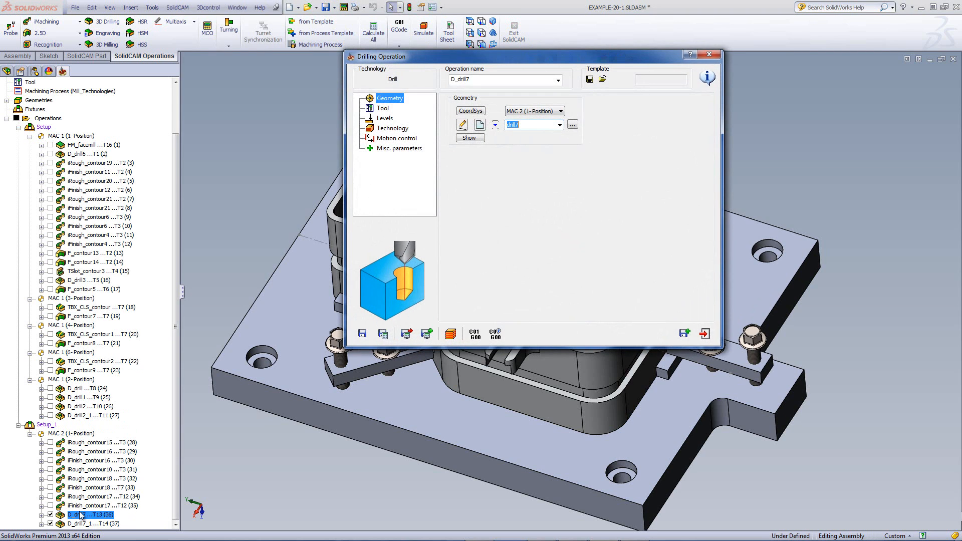
left_click(383, 109)
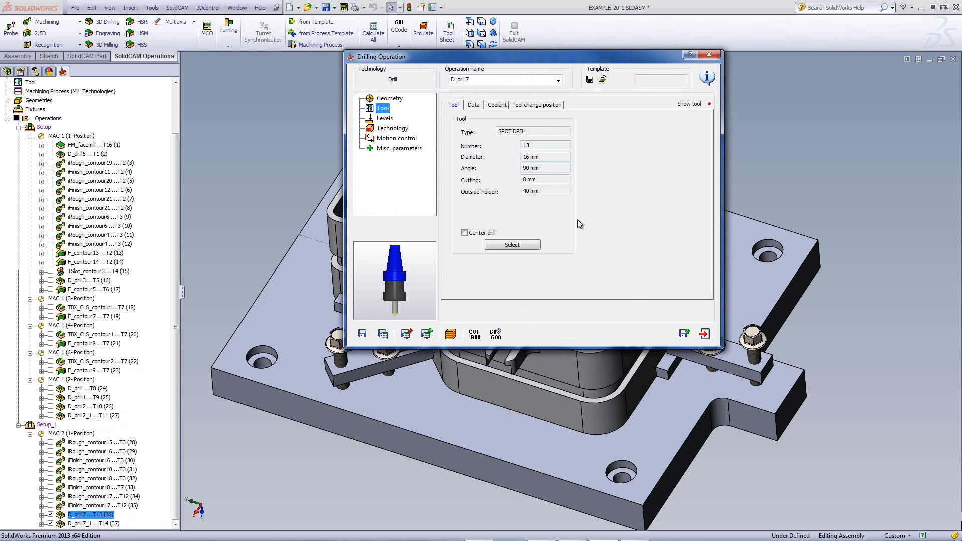
left_click_drag(591, 61, 350, 51)
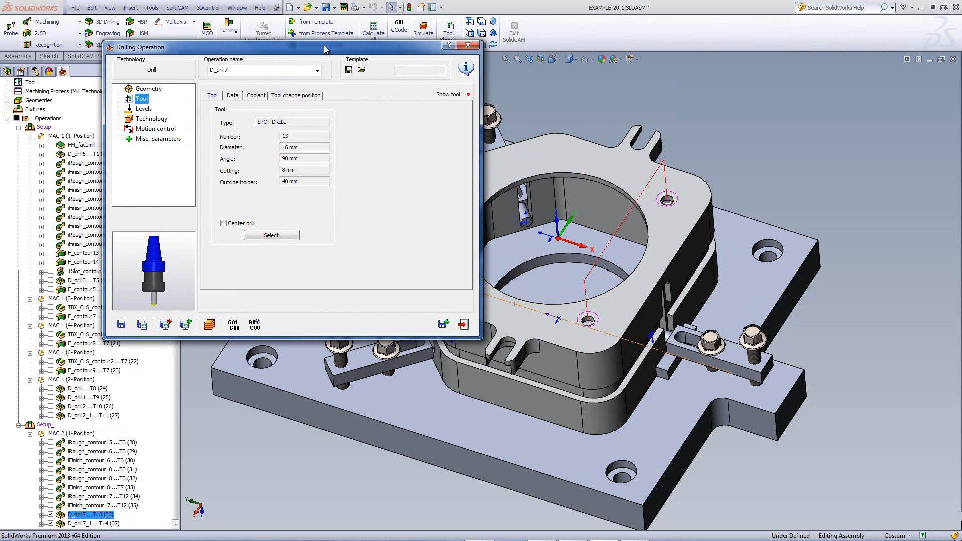
left_click_drag(325, 49, 529, 59)
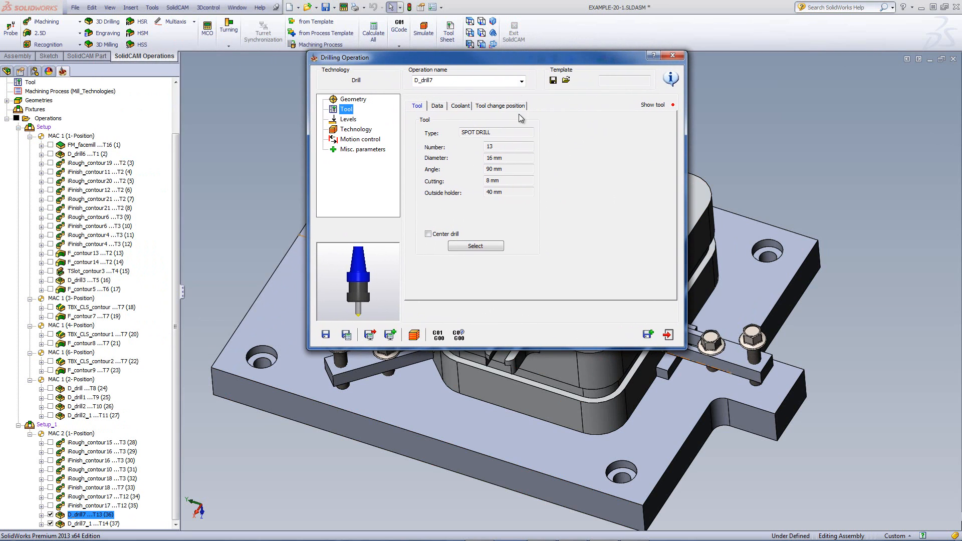
left_click(669, 336)
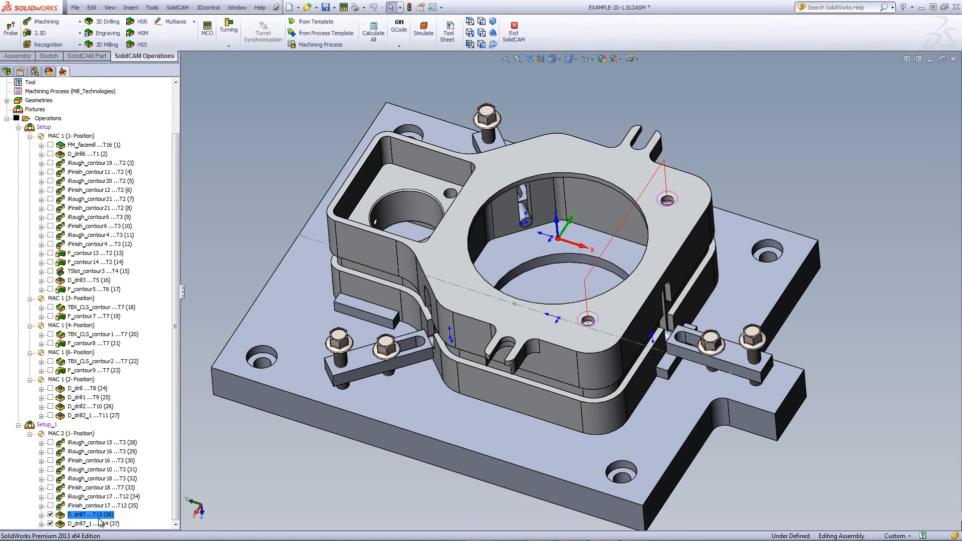
Check the tool definition of the D_drill7_1 drilling operation and exit without changes
double_click(97, 524)
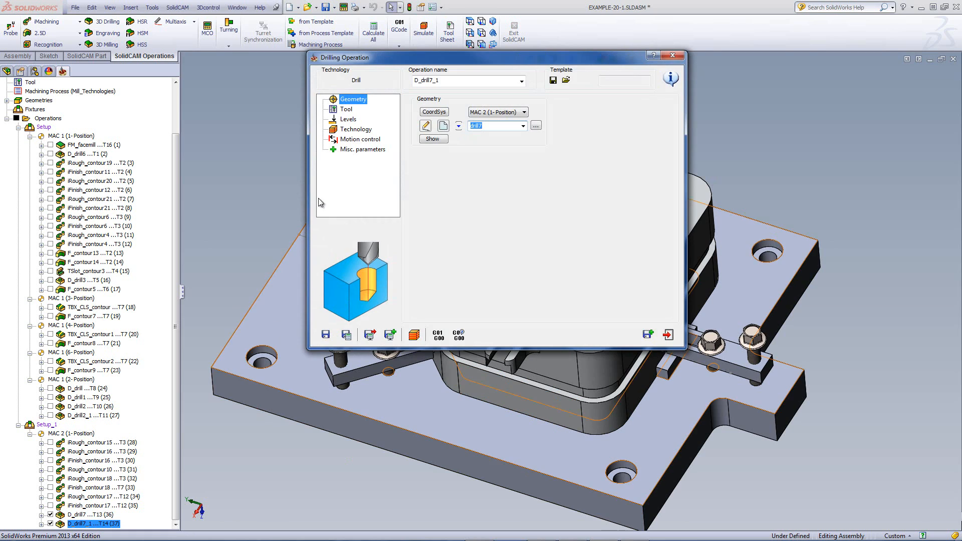
left_click(346, 109)
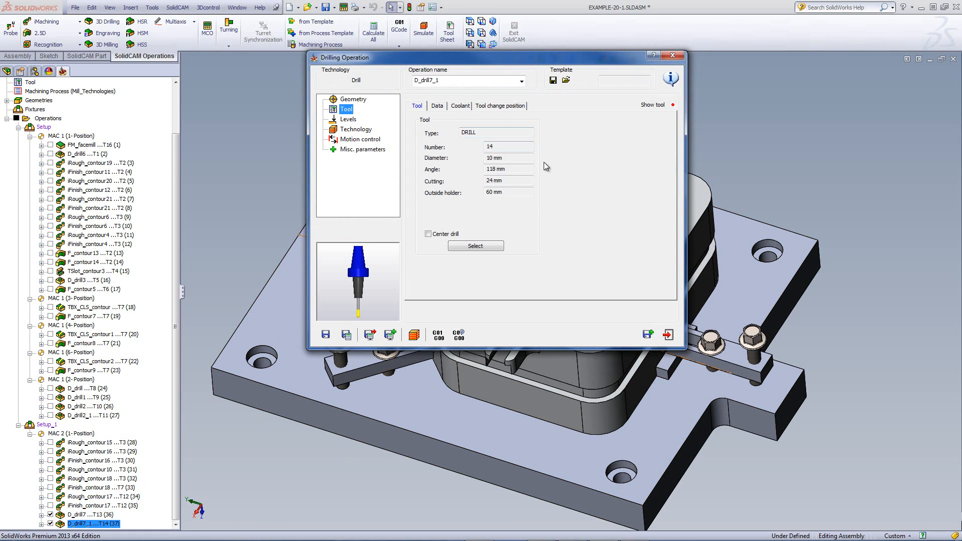
left_click(668, 334)
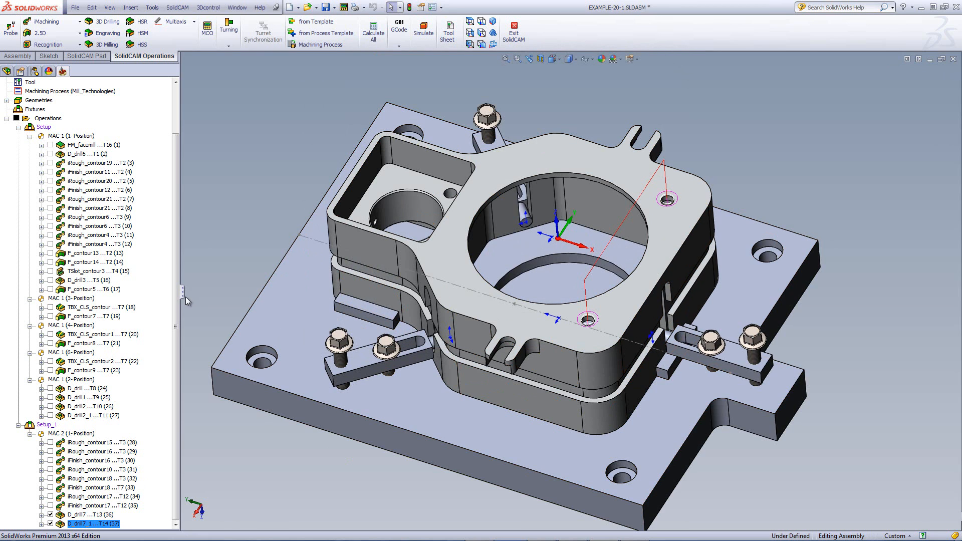
Run the machine simulation for all MAC 2 (1-Position) operations from iRough_contour15 through D_drill7_1
left_click(85, 444)
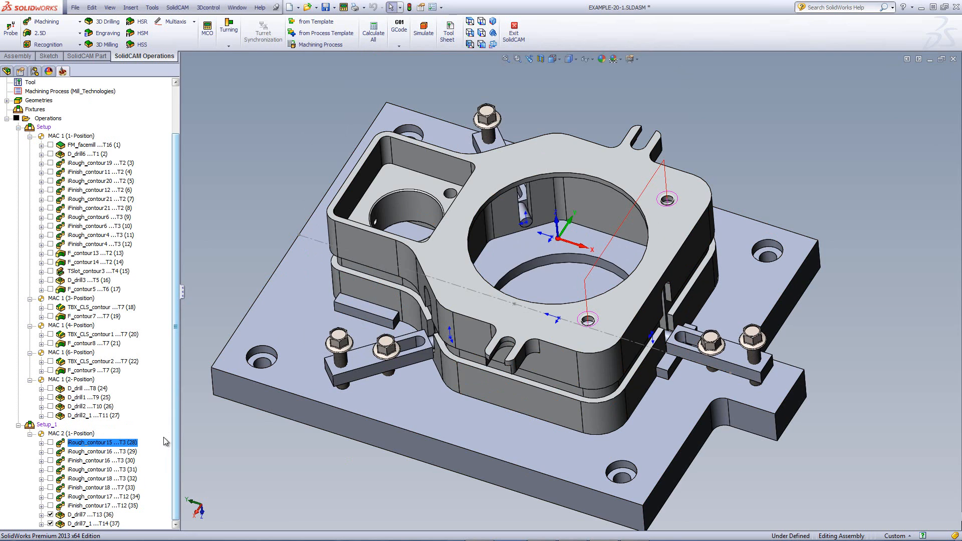
left_click(82, 524, "shift")
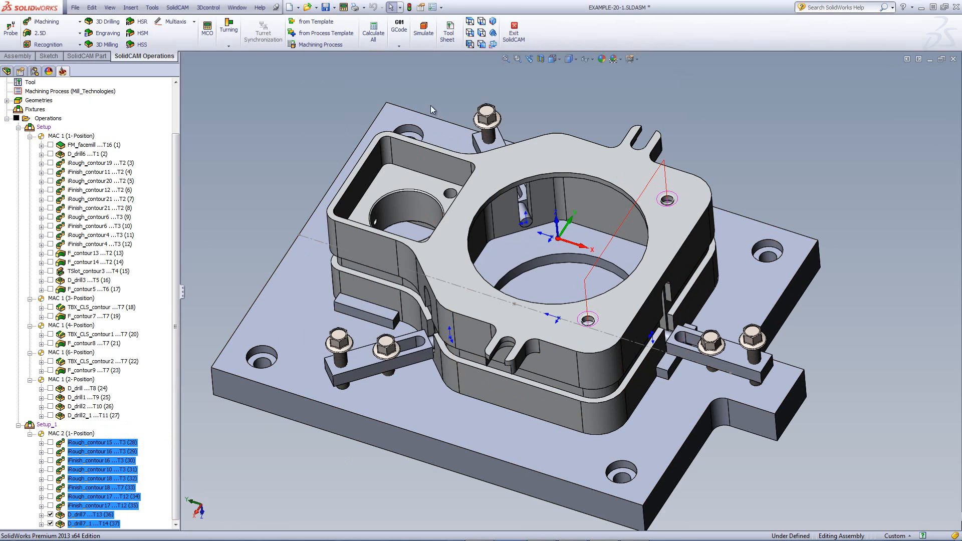
left_click(424, 35)
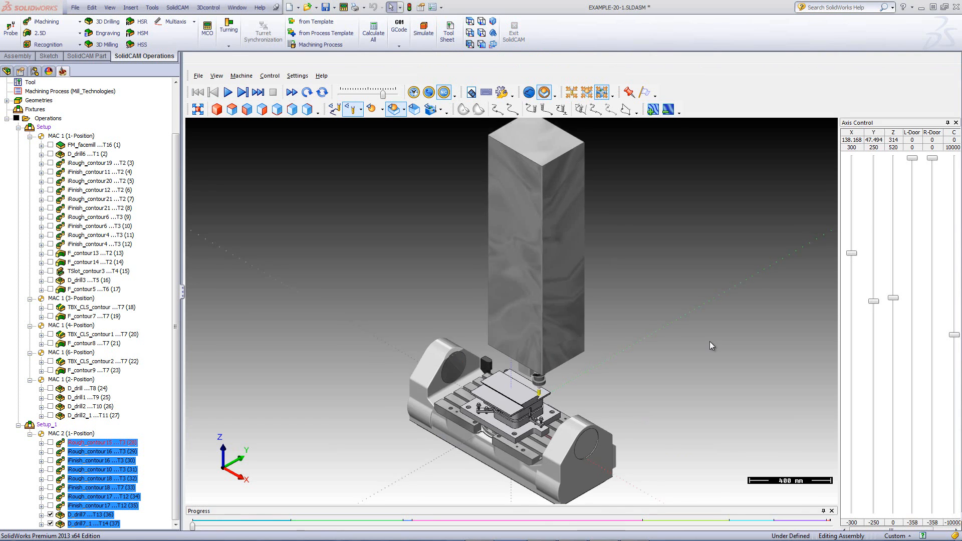
scroll(526, 426, "up", 2)
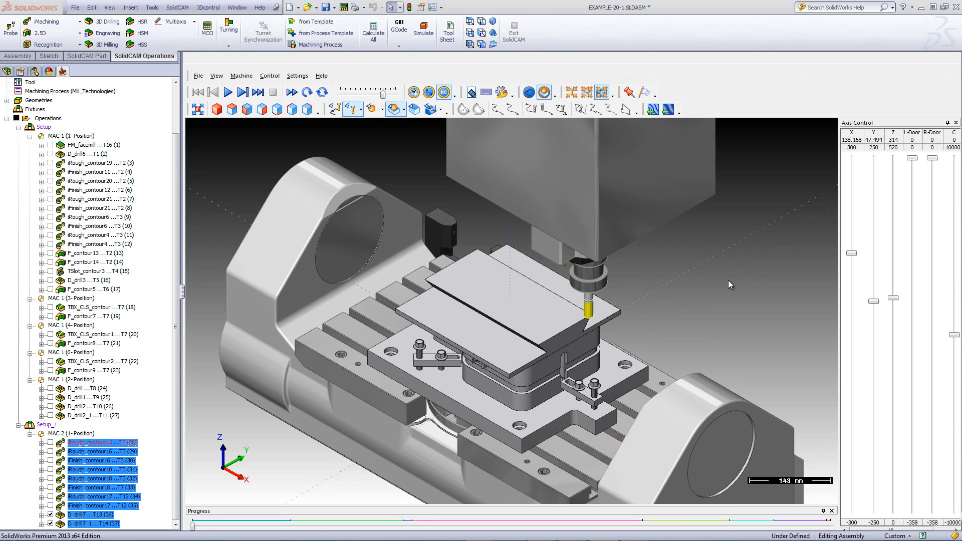
left_click(227, 92)
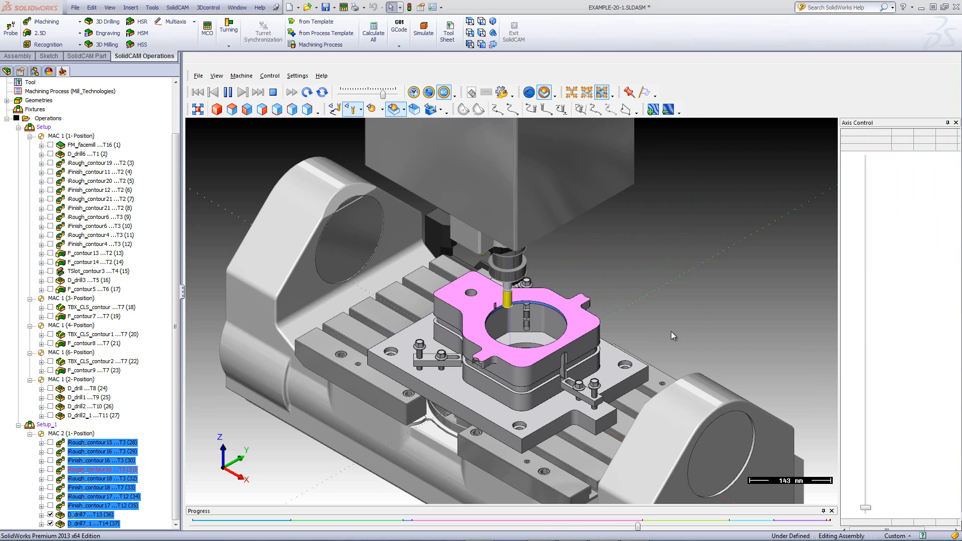
Inspect the machined part up close from a lower viewing angle while the MAC 2 simulation runs
middle_click_drag(673, 329, 659, 332)
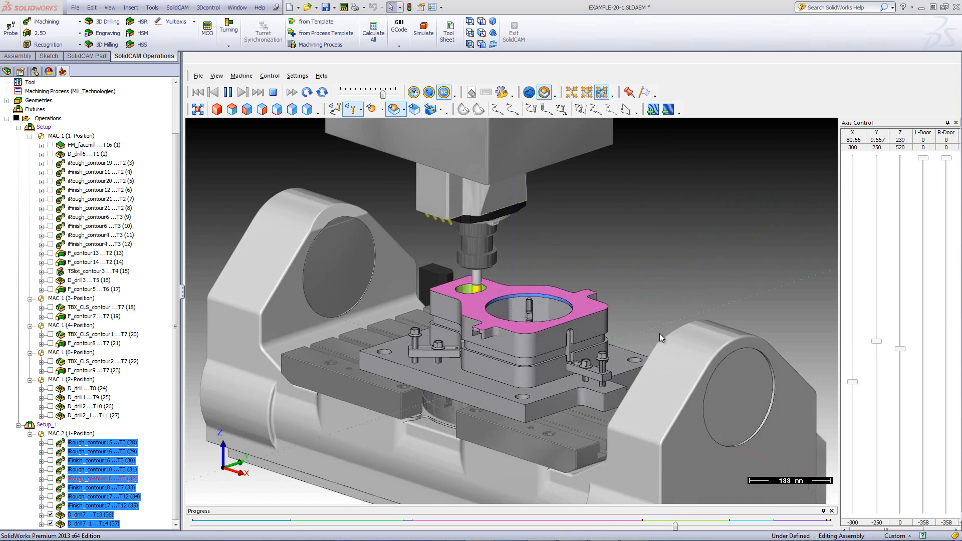
scroll(660, 332, "up", 3)
scroll(659, 332, "up", 1)
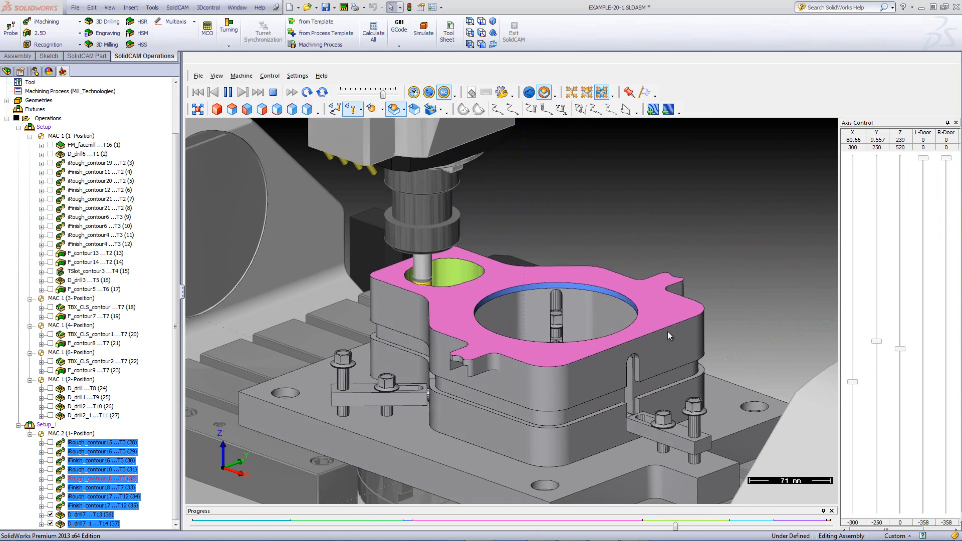
scroll(736, 303, "up", 1)
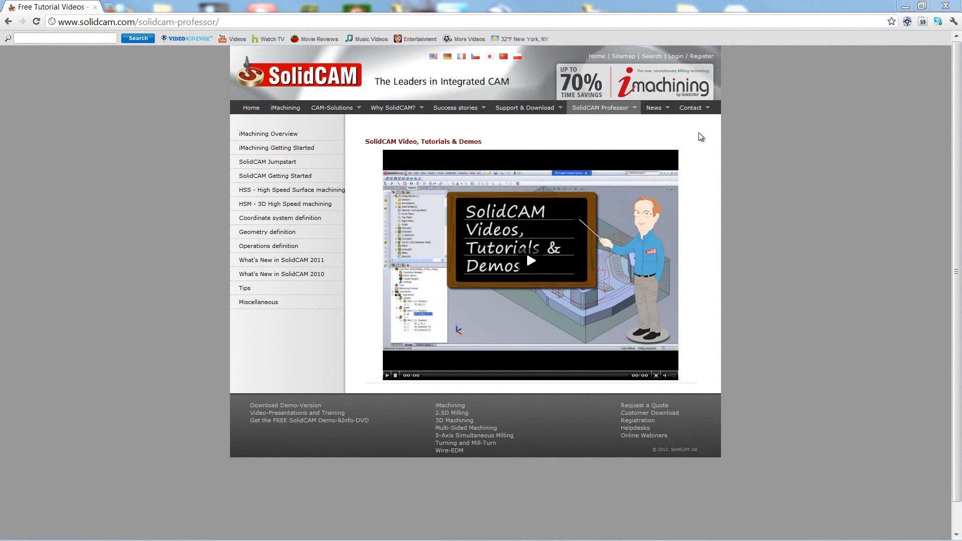
Switch to the SolidCAM website in the browser and show the list of SolidCAM Professor tutorial topics
mouse_move(612, 115)
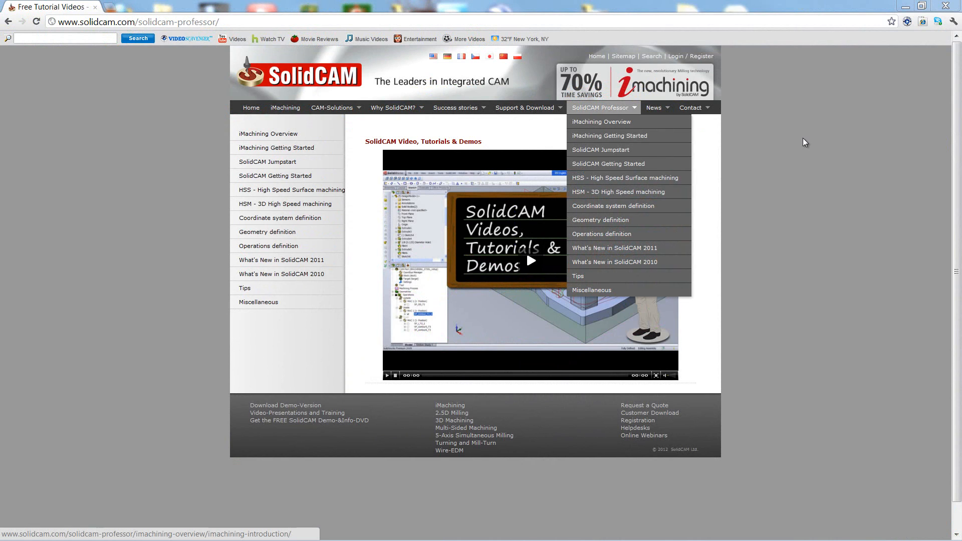